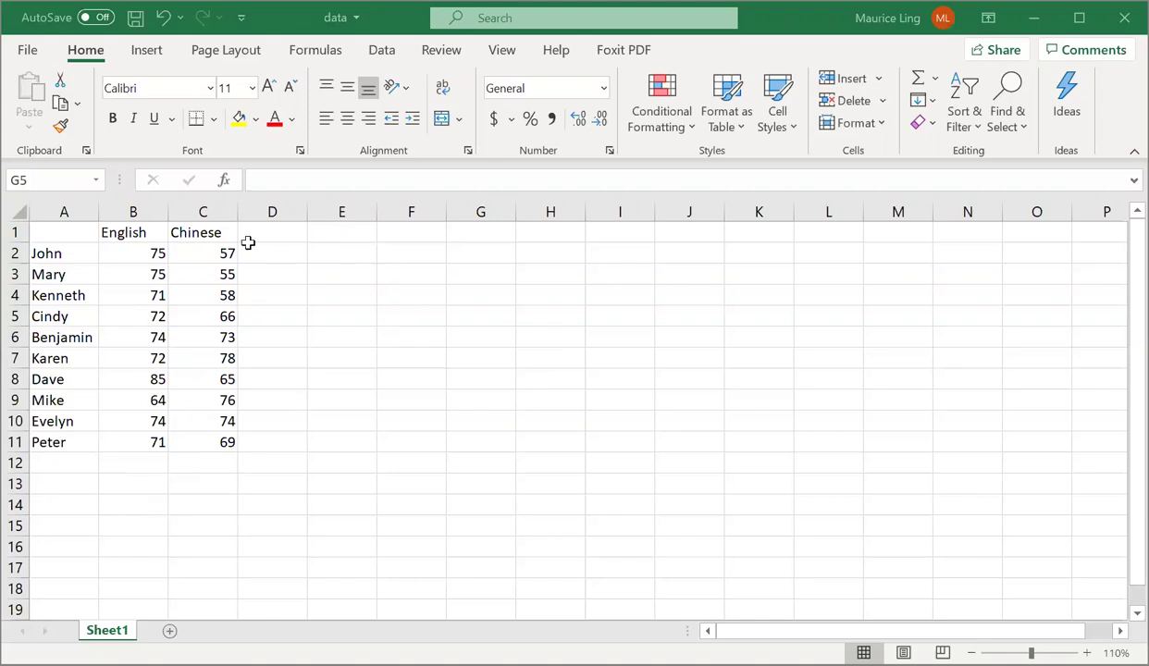
Step: Enter "Null hypothesis: average marks for English = average marks for Chinese" in cell E1
{"action": "left_click", "coordinate": [327, 227]}
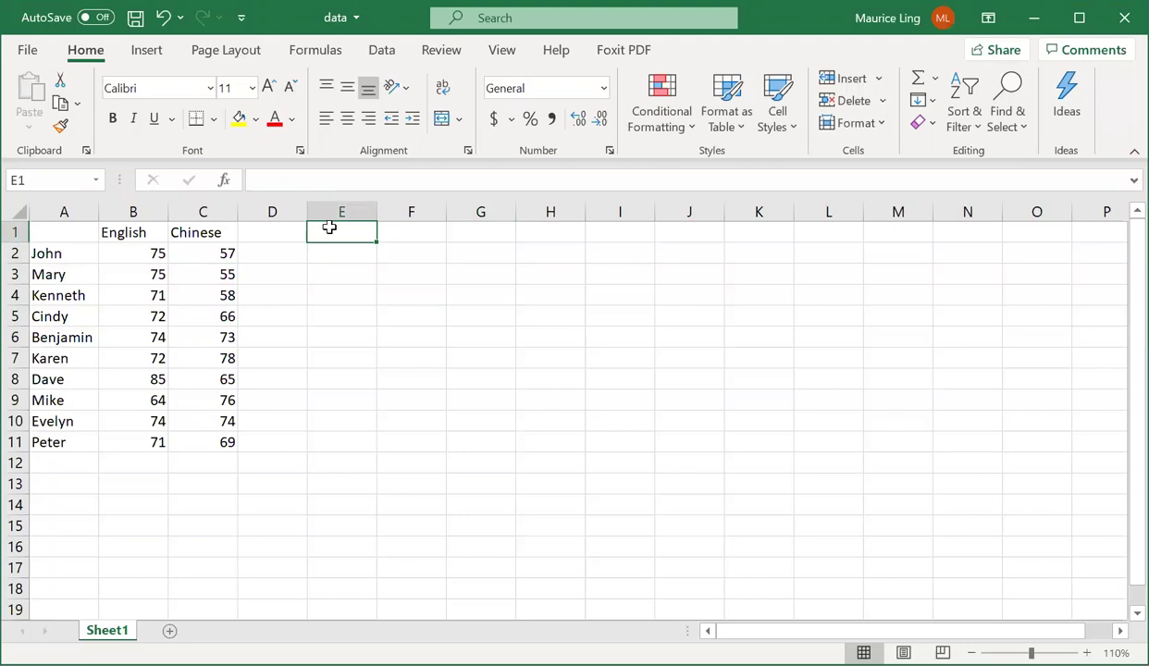
{"action": "type", "text": "Nuk"}
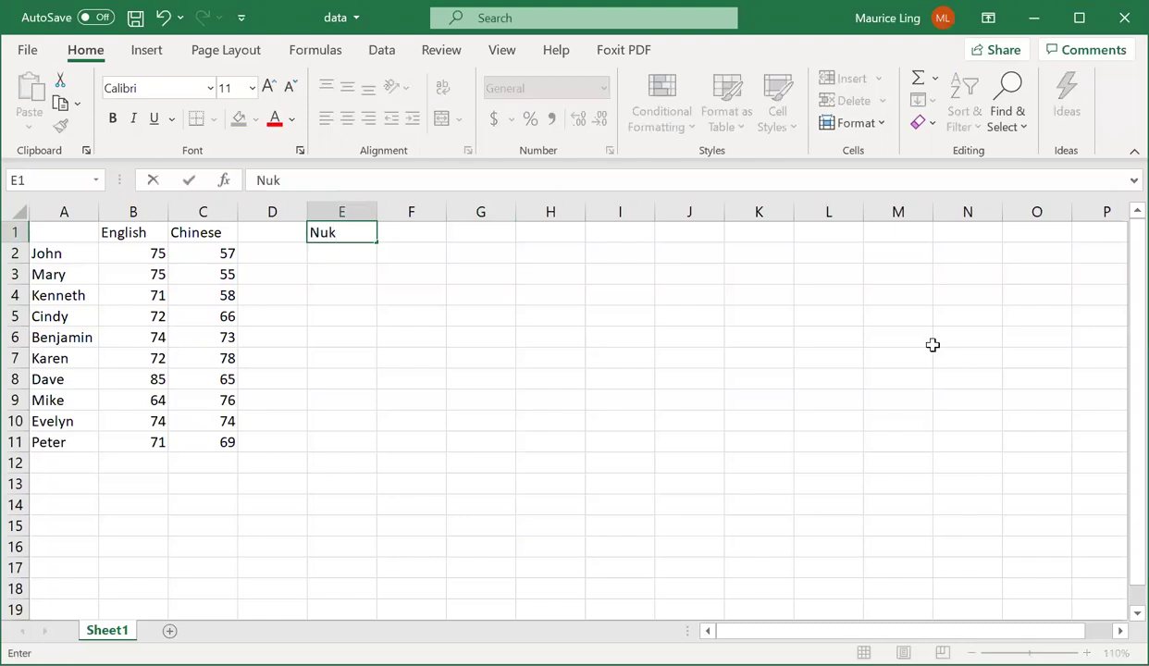
{"action": "key", "text": "BackSpace"}
{"action": "type", "text": "ll hypothesis "}
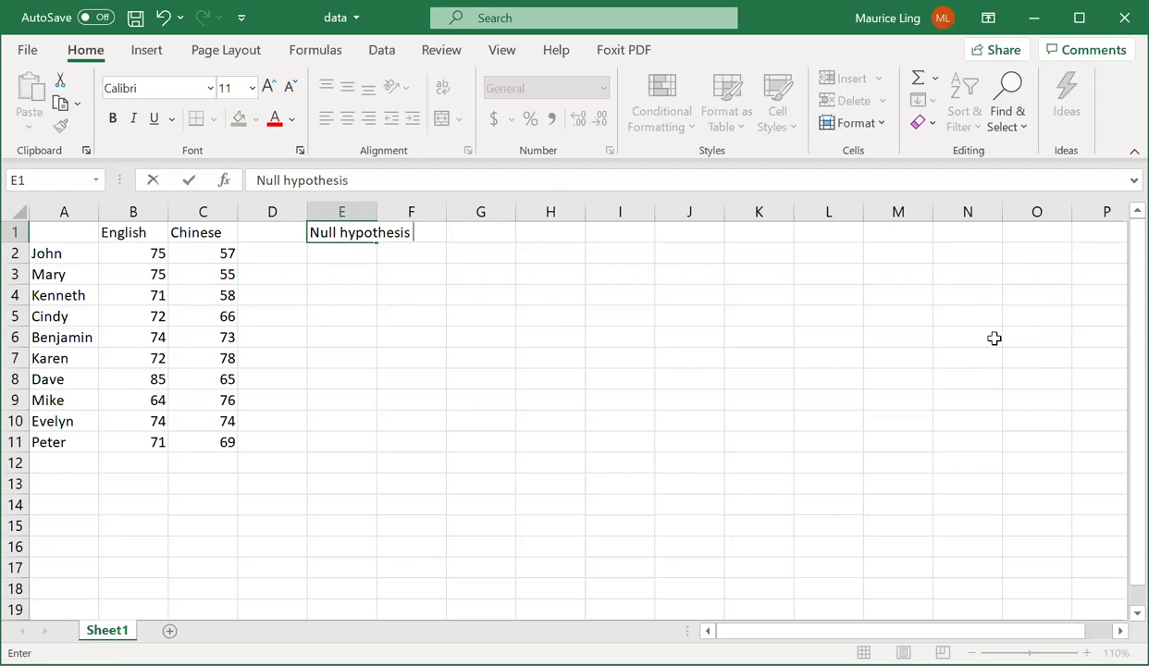
{"action": "type", "text": ": average"}
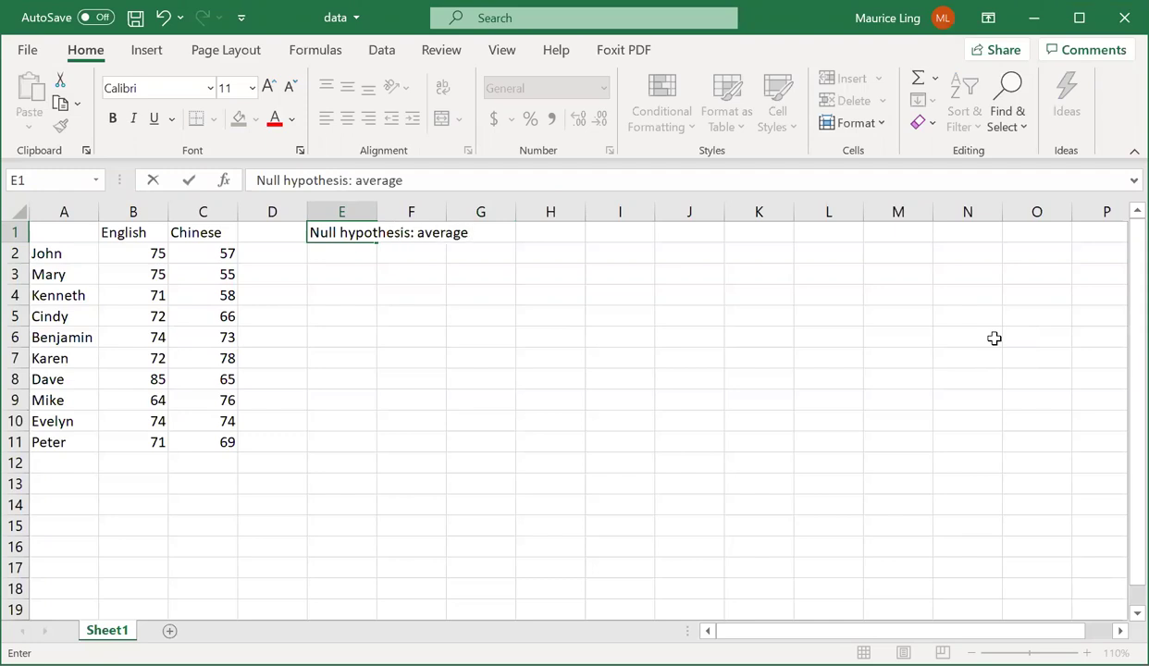
{"action": "type", "text": " marks for "}
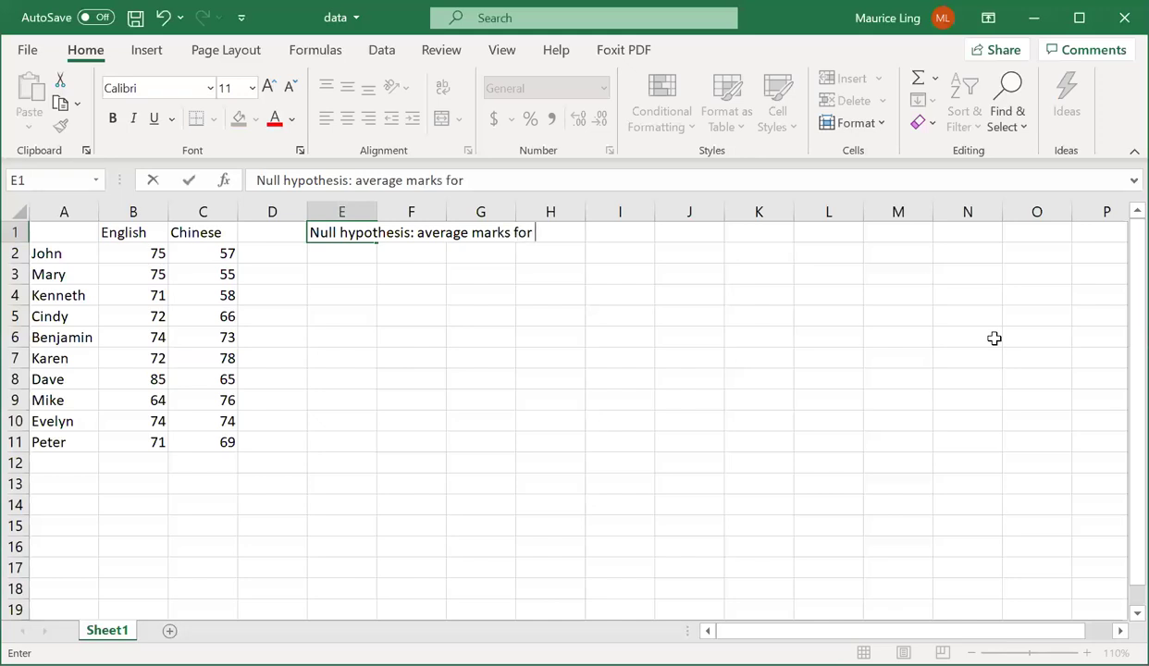
{"action": "type", "text": "English "}
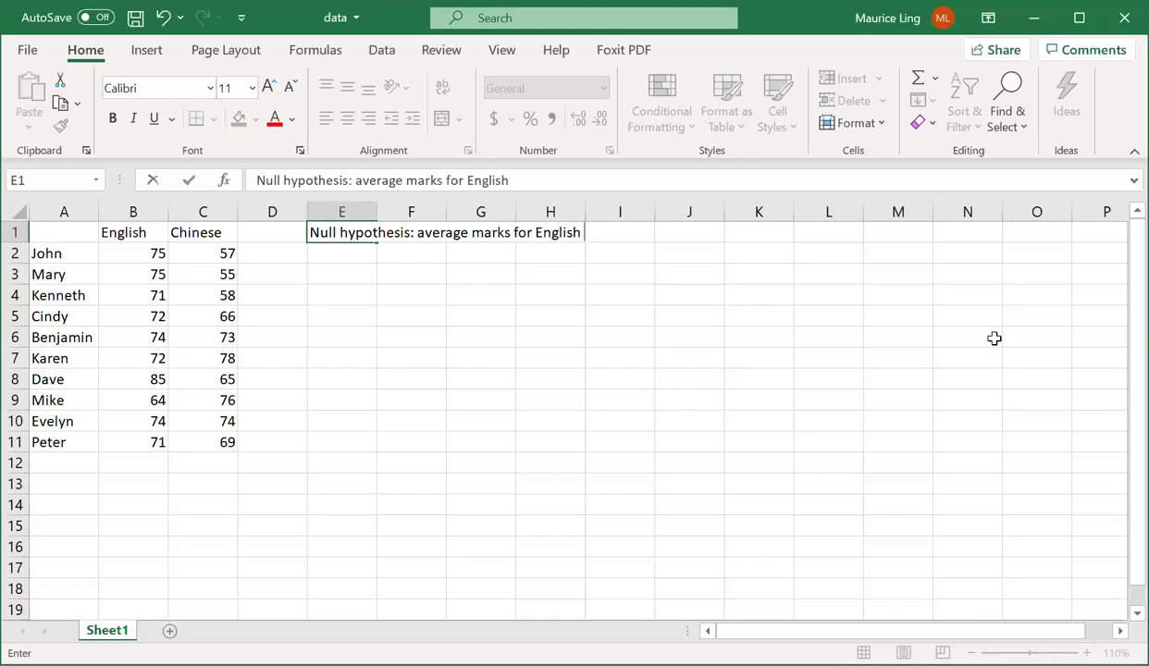
{"action": "type", "text": "= ev"}
{"action": "key", "text": "BackSpace"}
{"action": "key", "text": "BackSpace"}
{"action": "type", "text": "average marks for "}
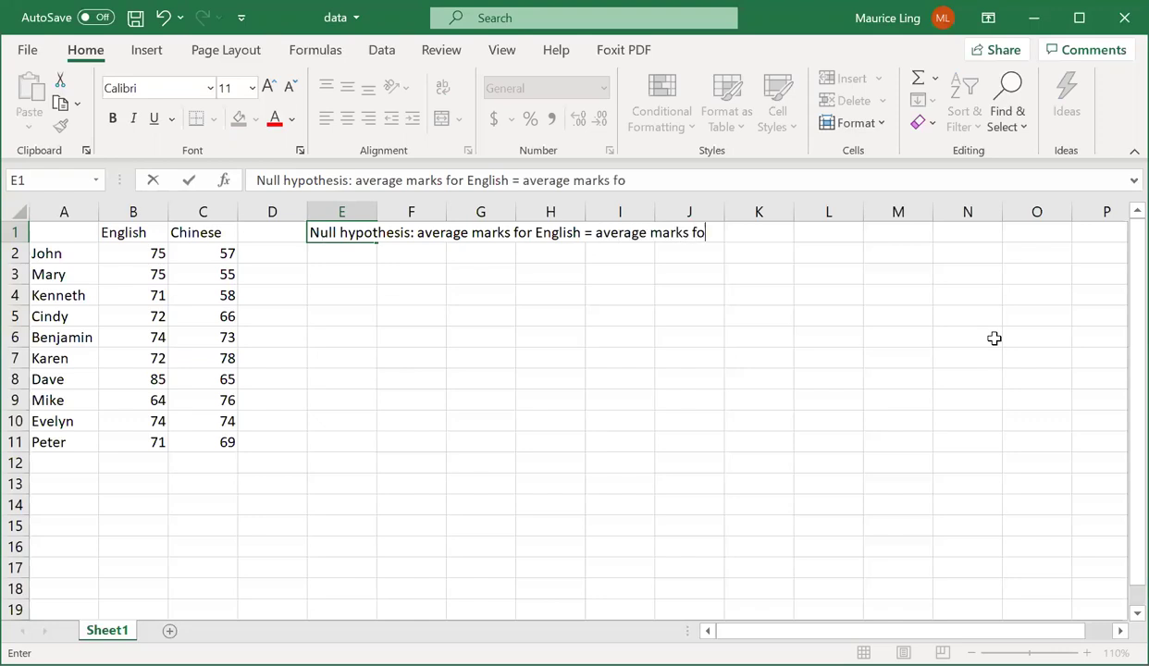
{"action": "type", "text": "Chinese"}
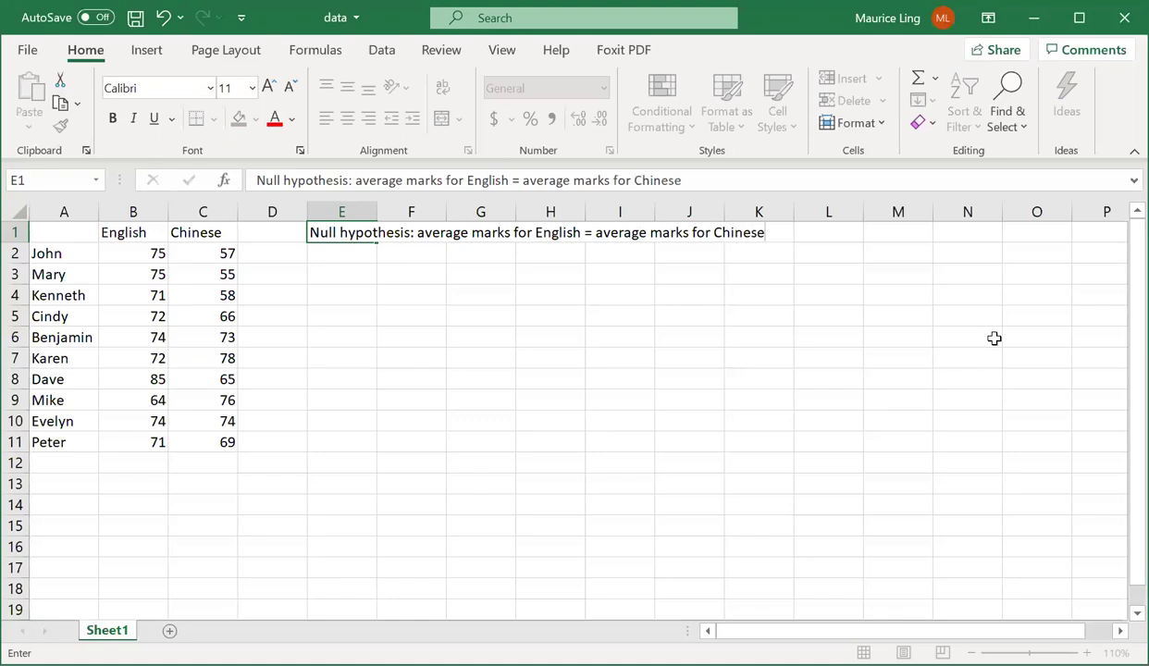
{"action": "key", "text": "Return"}
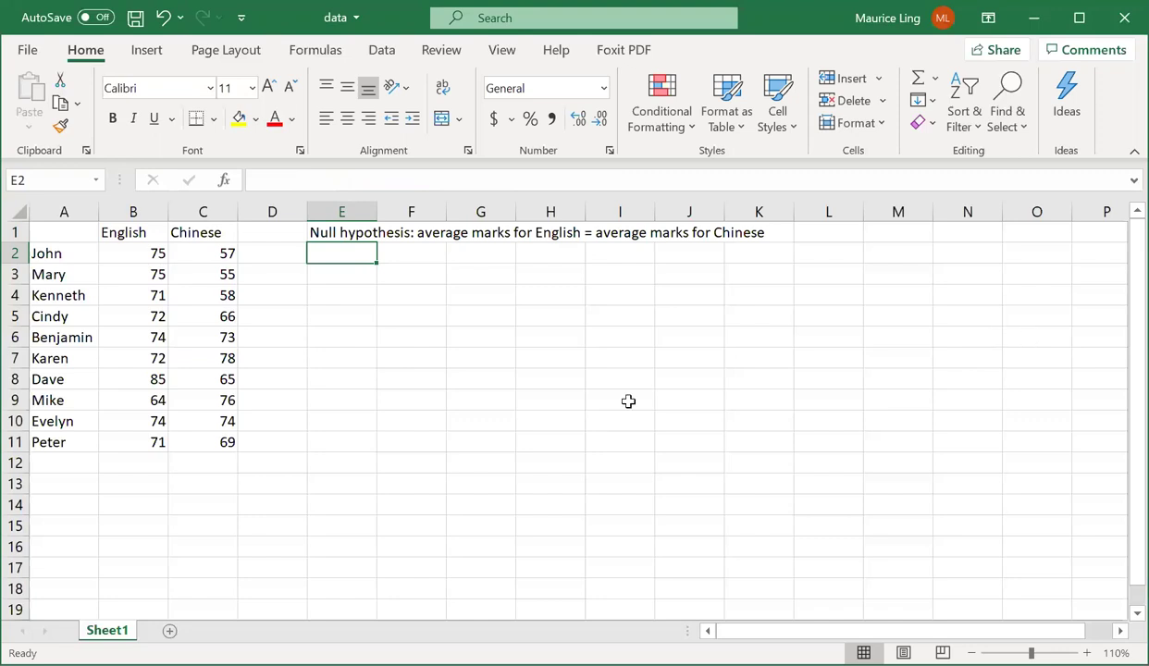
{"action": "left_click", "coordinate": [48, 251]}
{"action": "left_click_drag", "start_coordinate": [48, 251], "coordinate": [49, 441]}
{"action": "left_click", "coordinate": [139, 210]}
{"action": "left_click", "coordinate": [197, 211]}
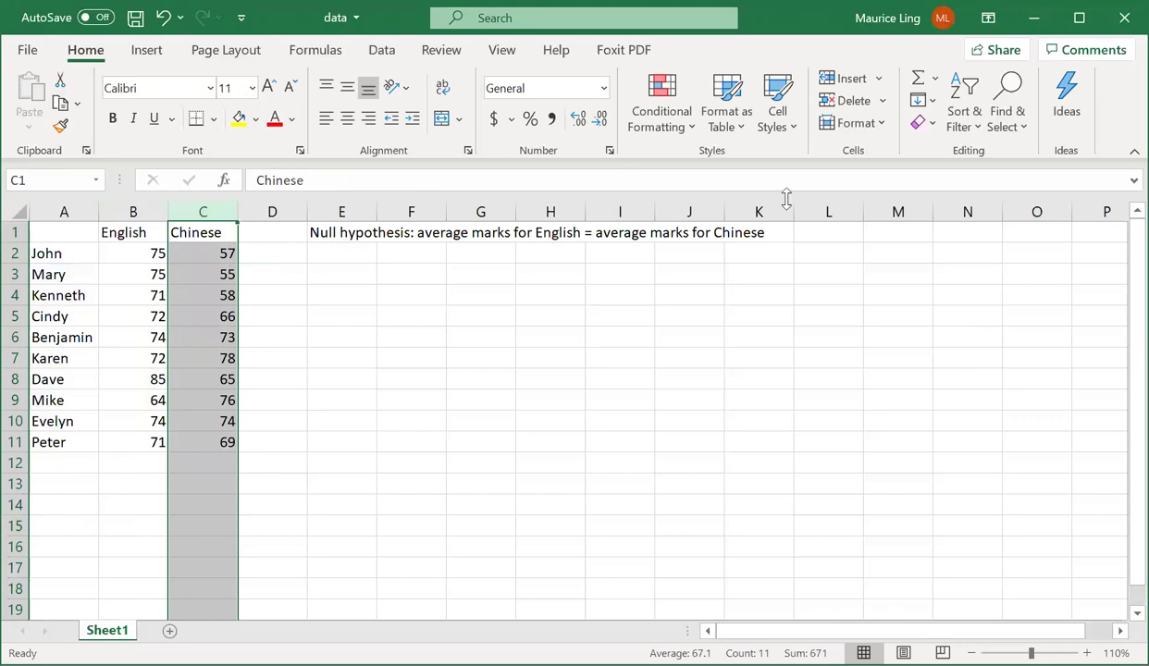
{"action": "left_click", "coordinate": [379, 290]}
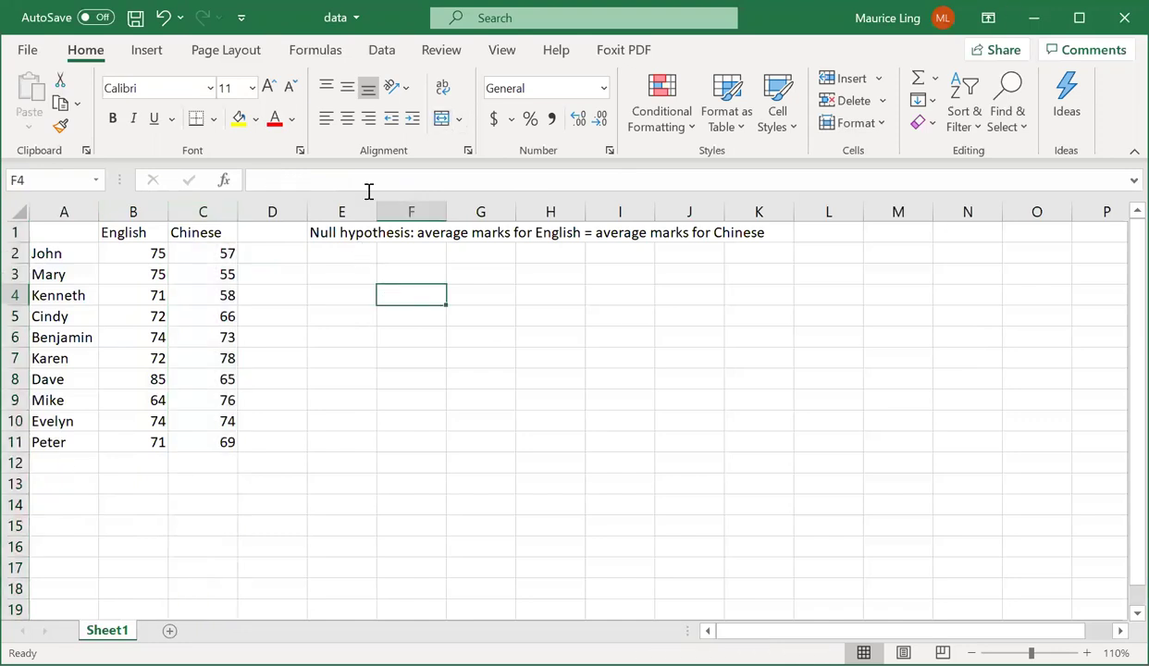
Step: Enter the heading "3 different types of t-tests" in E3 and the list item "1. paired t-test" in E4
{"action": "left_click", "coordinate": [356, 274]}
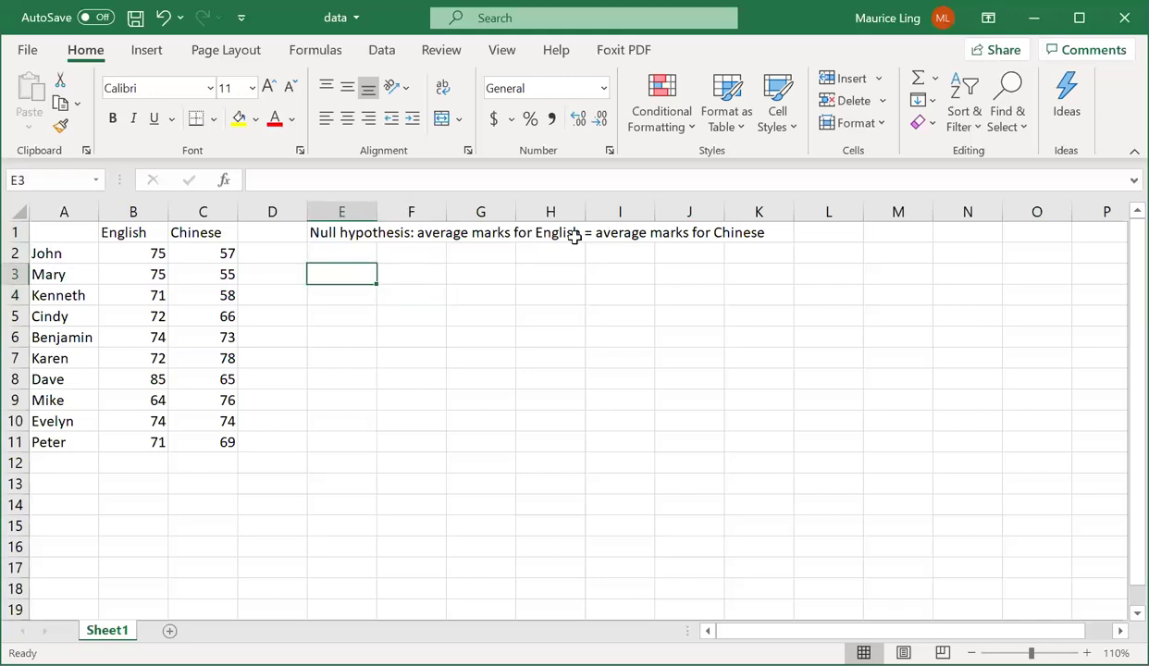
{"action": "type", "text": "3 differe"}
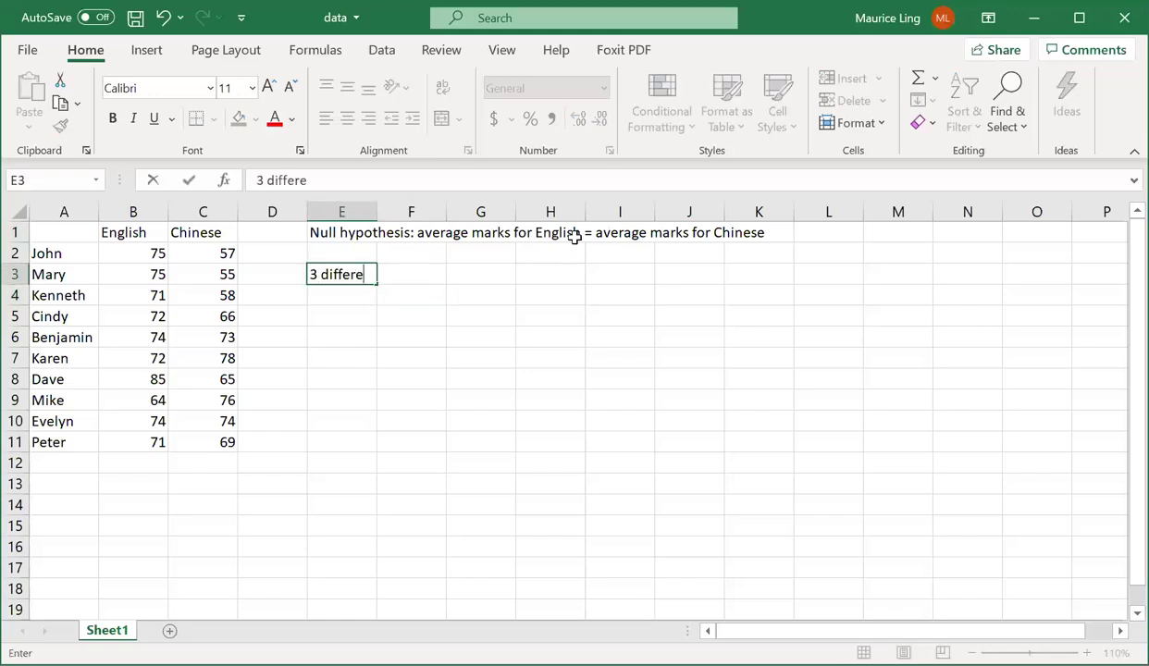
{"action": "type", "text": "nt types of"}
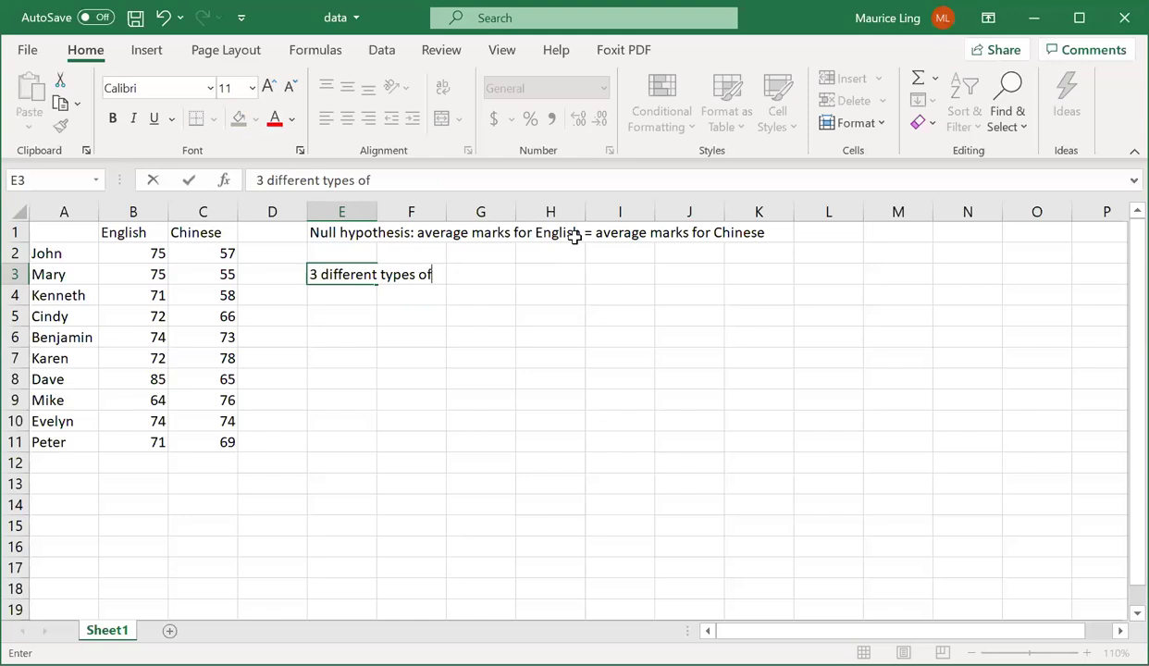
{"action": "type", "text": " t-tests"}
{"action": "key", "text": "Return"}
{"action": "type", "text": "1. paire"}
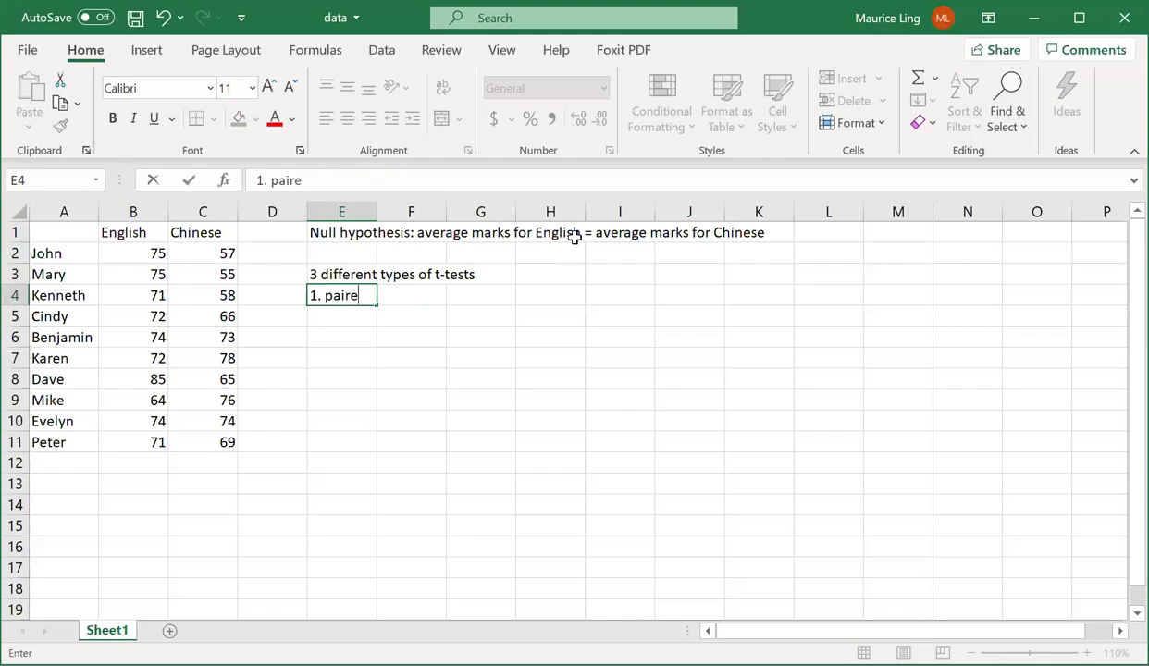
{"action": "type", "text": "d t-test"}
{"action": "key", "text": "Return"}
Step: Enter the list item "2. 2 samples t-test assuming equal variance" in cell E5
{"action": "type", "text": "2. "}
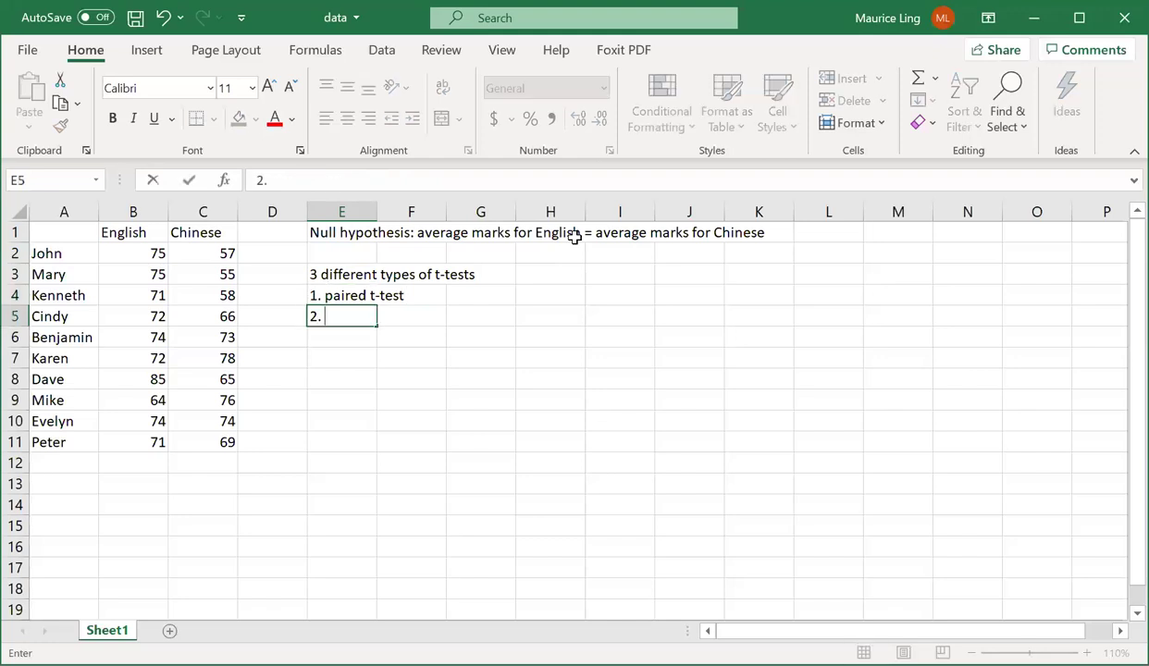
{"action": "type", "text": "2 samples t-te"}
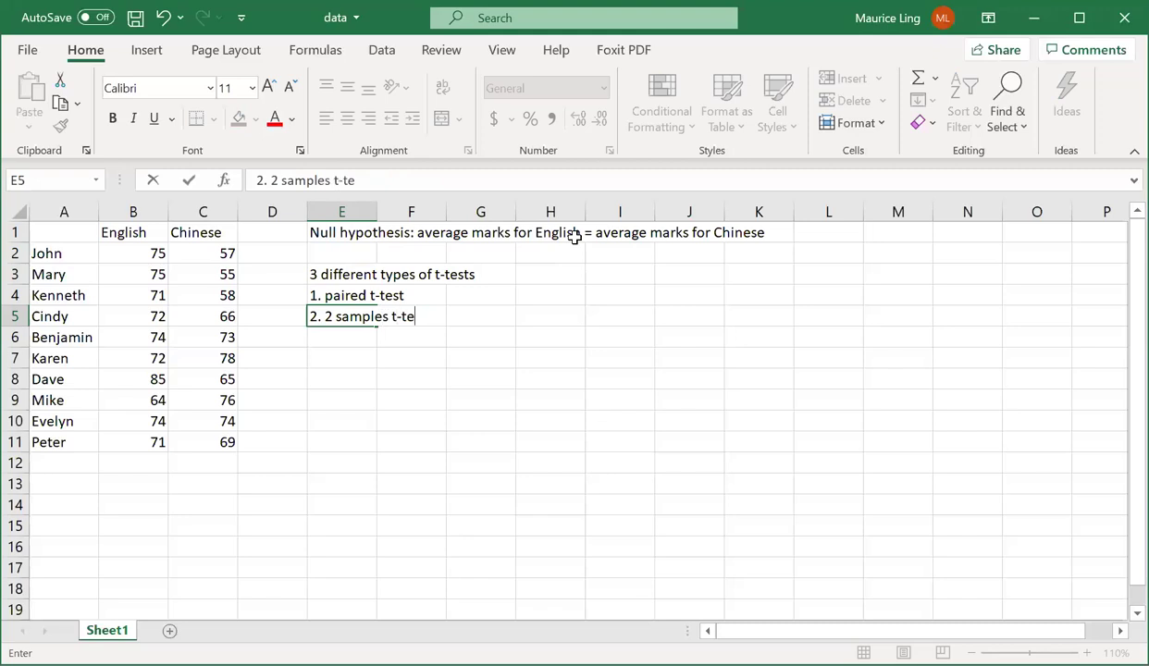
{"action": "type", "text": "st with"}
{"action": "key", "text": "BackSpace"}
{"action": "key", "text": "BackSpace"}
{"action": "key", "text": "BackSpace"}
{"action": "key", "text": "BackSpace"}
{"action": "type", "text": "assuming equa"}
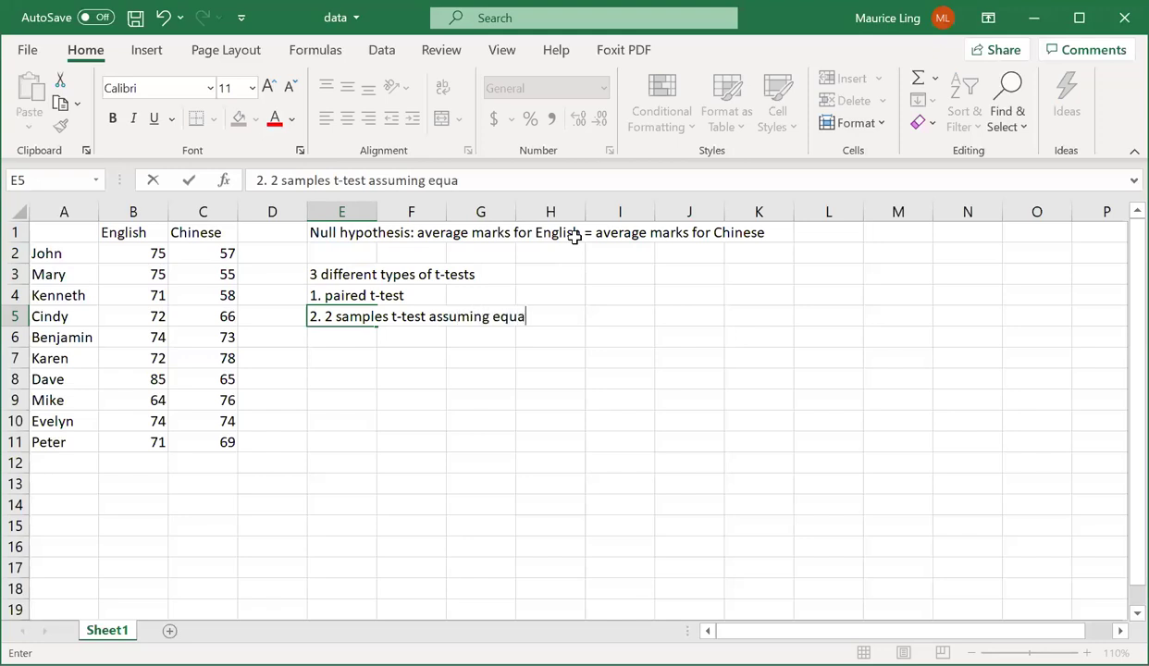
{"action": "type", "text": "l varianc"}
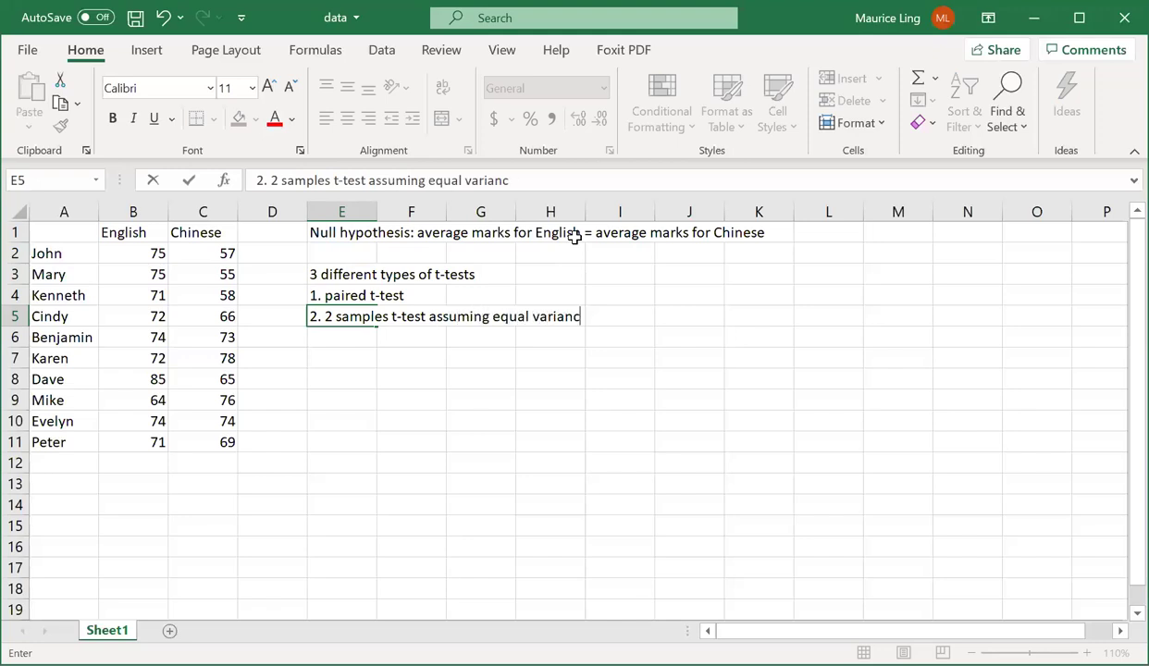
{"action": "type", "text": "e"}
{"action": "key", "text": "Return"}
Step: Reuse the E5 wording to enter "3. 2 samples t-test assuming unequal variance" in cell E6
{"action": "type", "text": "3."}
{"action": "left_click", "coordinate": [370, 317]}
{"action": "left_click_drag", "start_coordinate": [515, 179], "coordinate": [274, 179]}
{"action": "key", "text": "ctrl+c"}
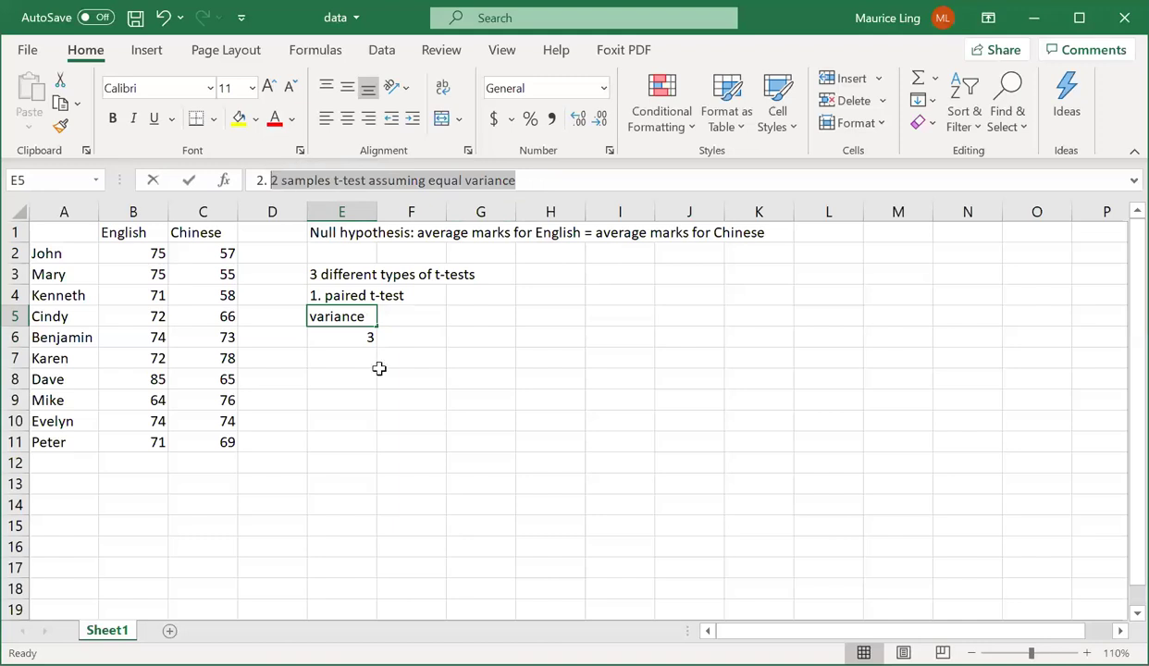
{"action": "left_click", "coordinate": [360, 334]}
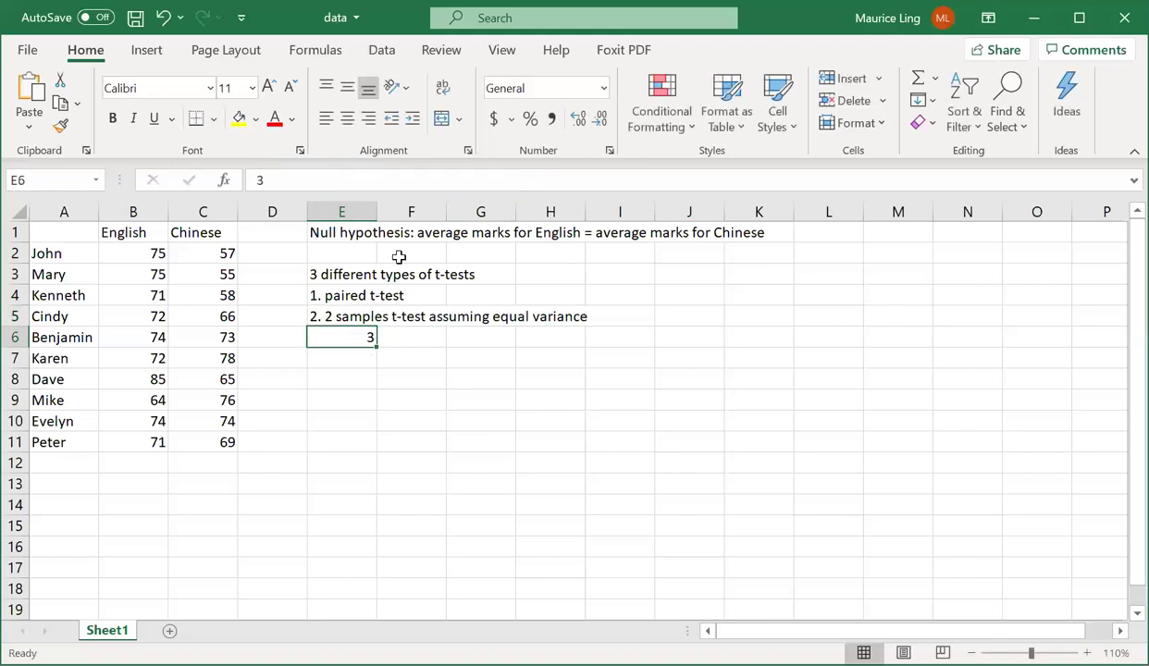
{"action": "left_click", "coordinate": [407, 176]}
{"action": "type", "text": "."}
{"action": "key", "text": "ctrl+v"}
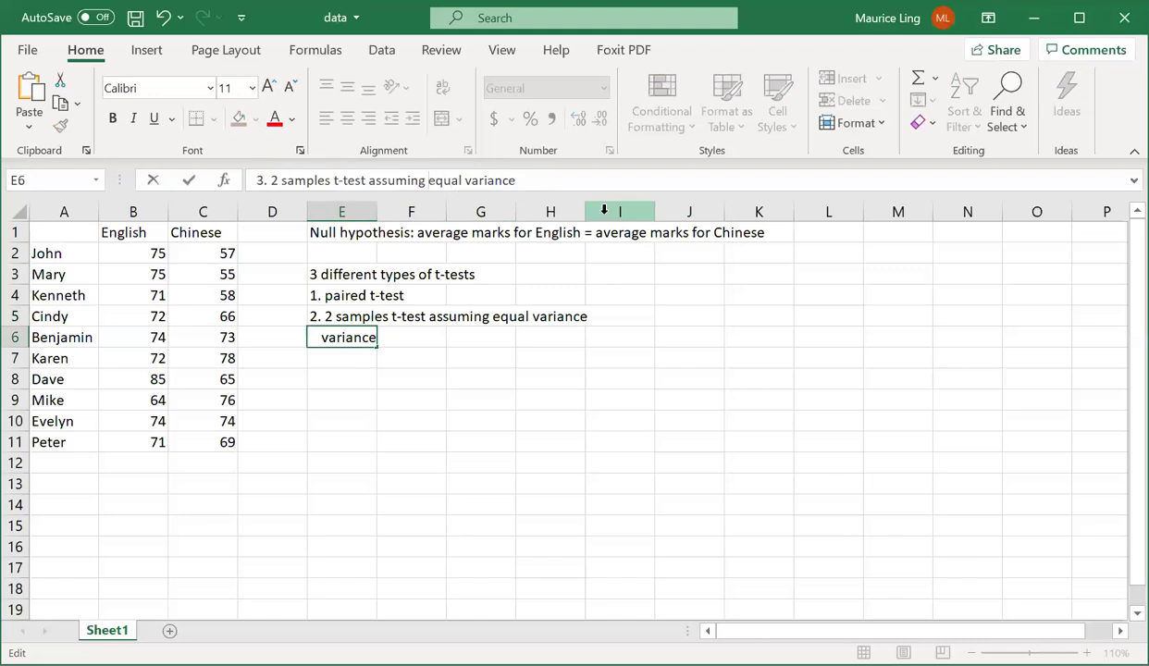
{"action": "type", "text": "un"}
{"action": "key", "text": "Return"}
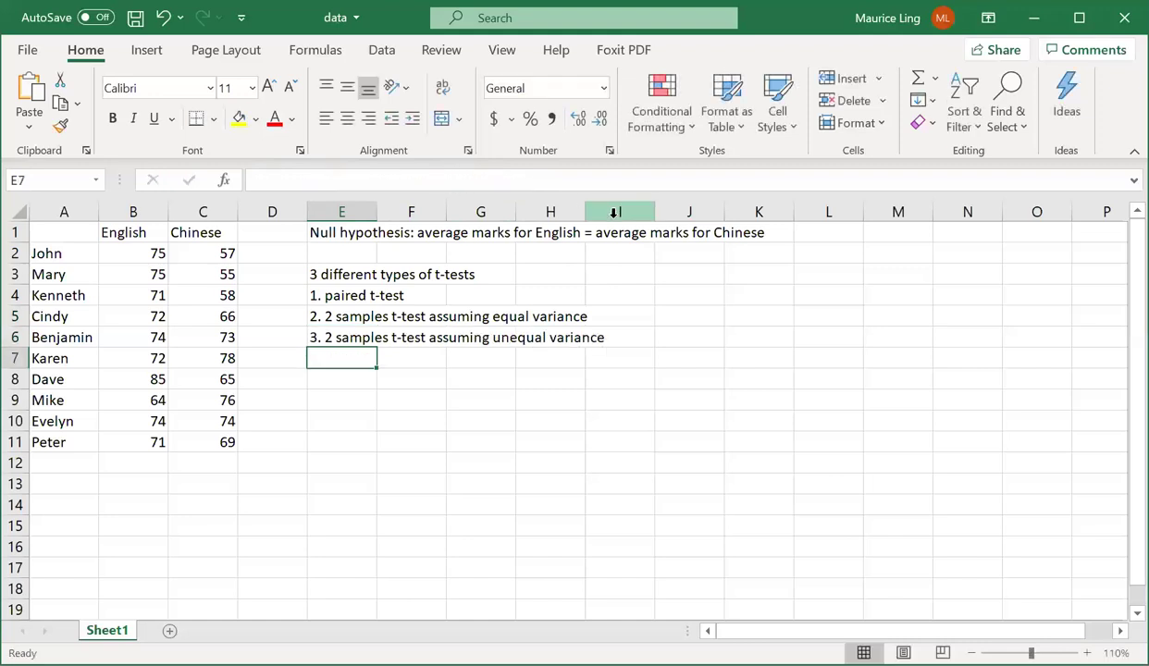
Step: Clear the t-test heading and its three list items below the null hypothesis
{"action": "left_click_drag", "start_coordinate": [312, 272], "coordinate": [606, 353]}
{"action": "key", "text": "Delete"}
Step: Label cell A13 "Stdev" below the list of students
{"action": "left_click", "coordinate": [74, 480]}
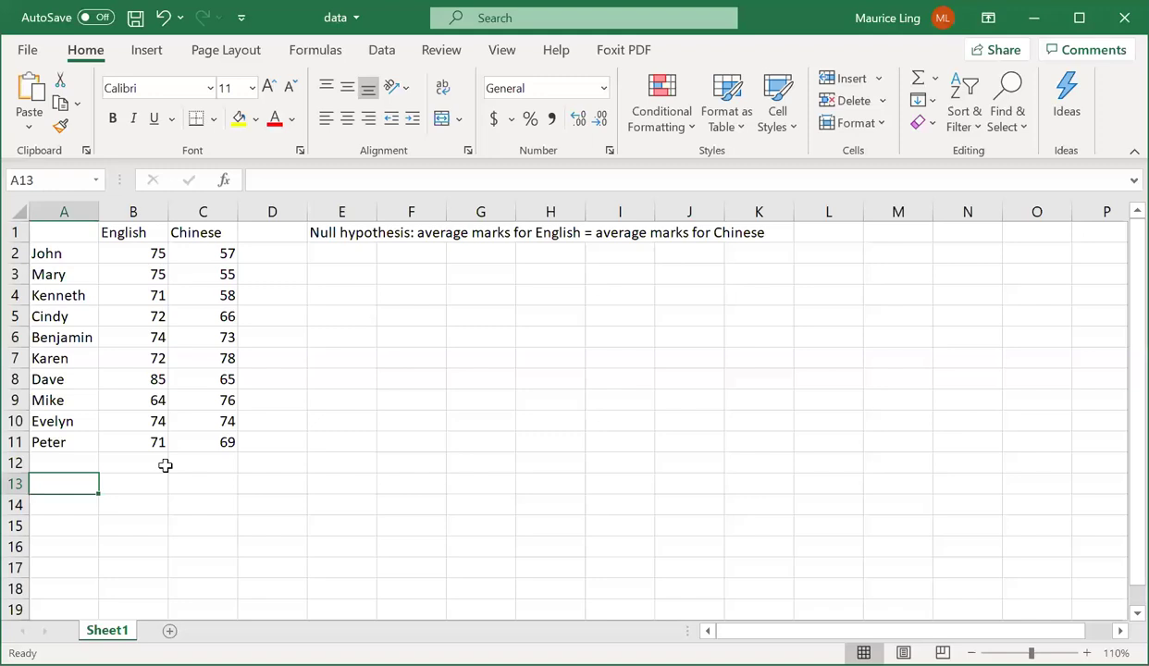
{"action": "type", "text": "Stdev"}
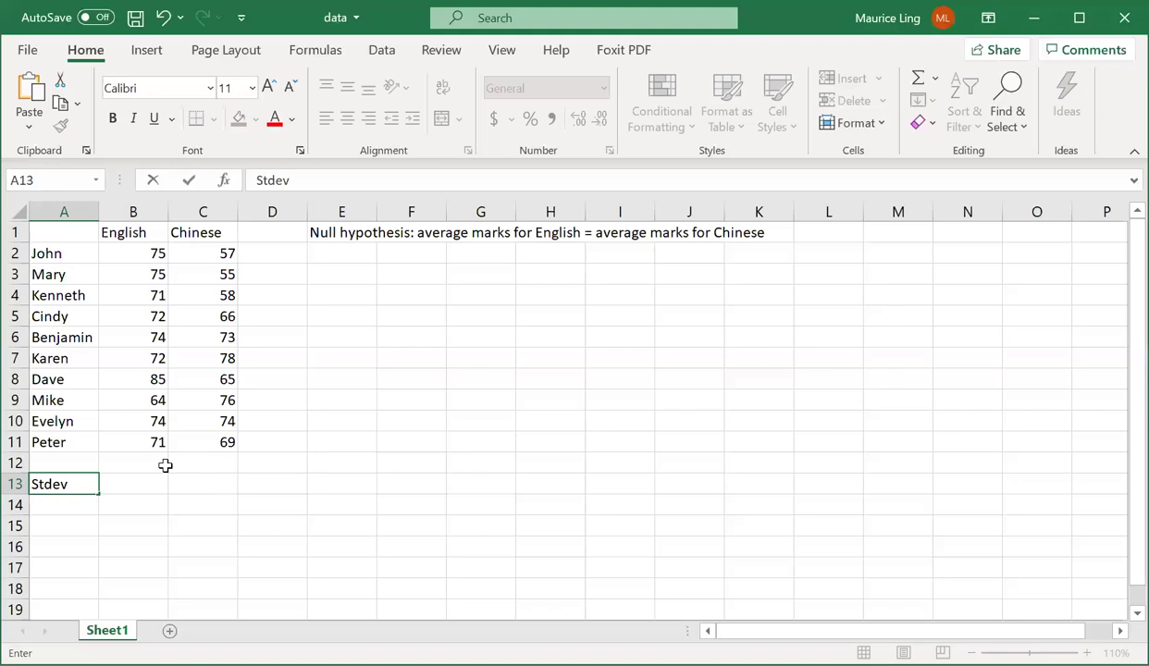
{"action": "key", "text": "Tab"}
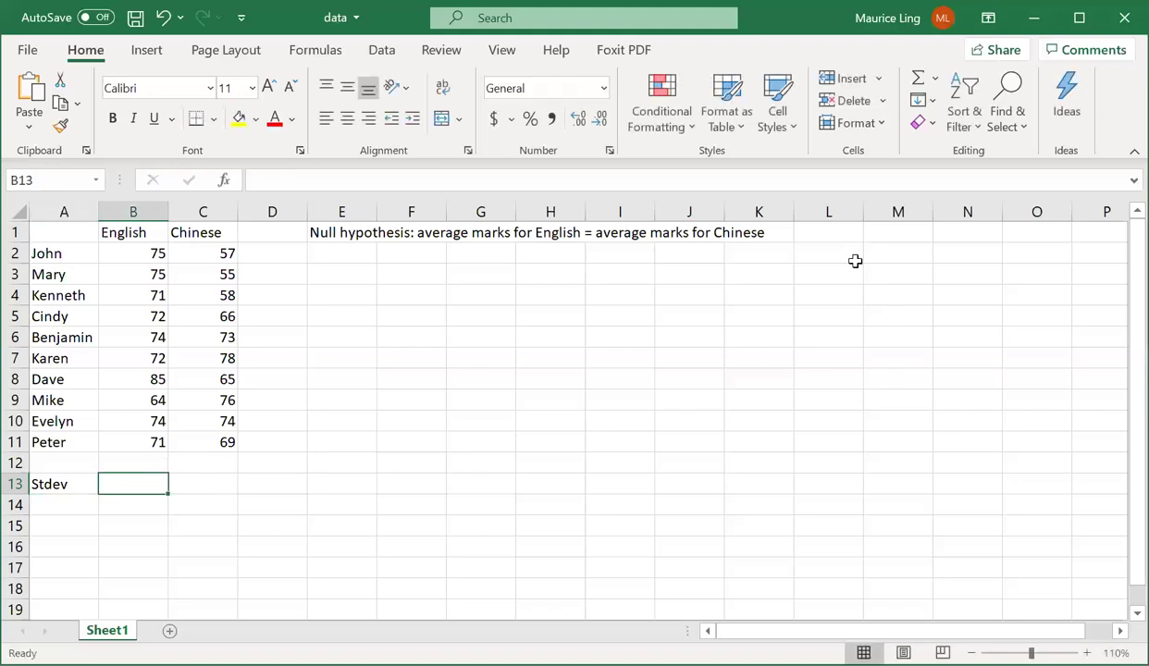
Step: Calculate the sample standard deviation of the English marks in B13 with =STDEV.S(B2:B11)
{"action": "type", "text": "at"}
{"action": "key", "text": "Escape"}
{"action": "type", "text": "="}
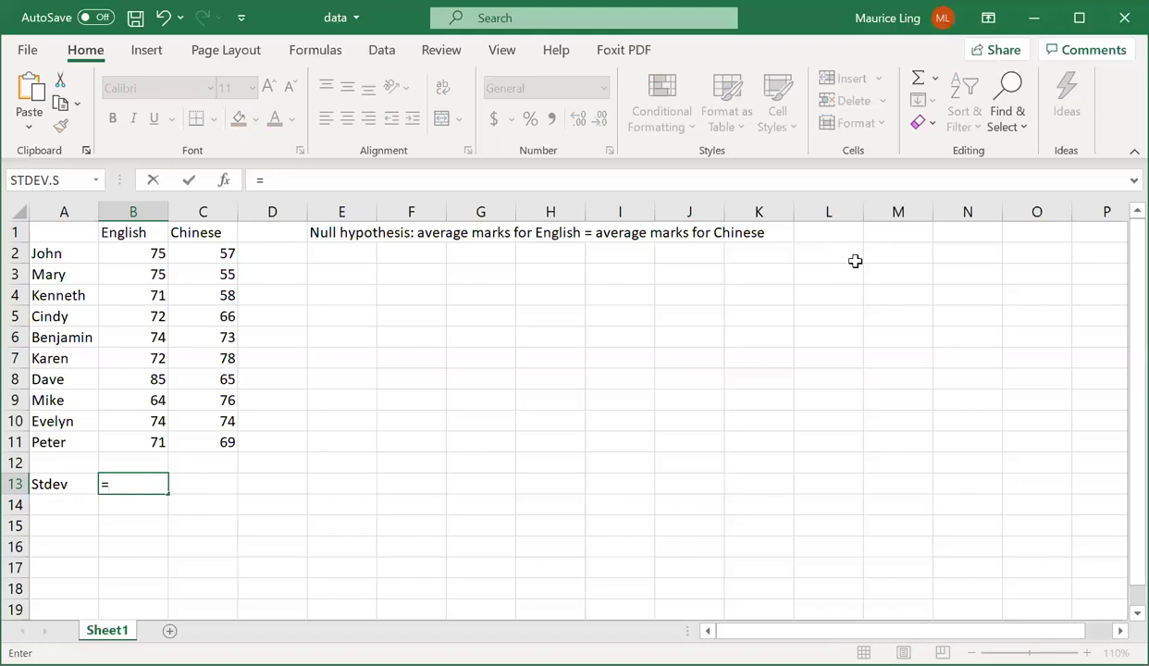
{"action": "type", "text": "stde"}
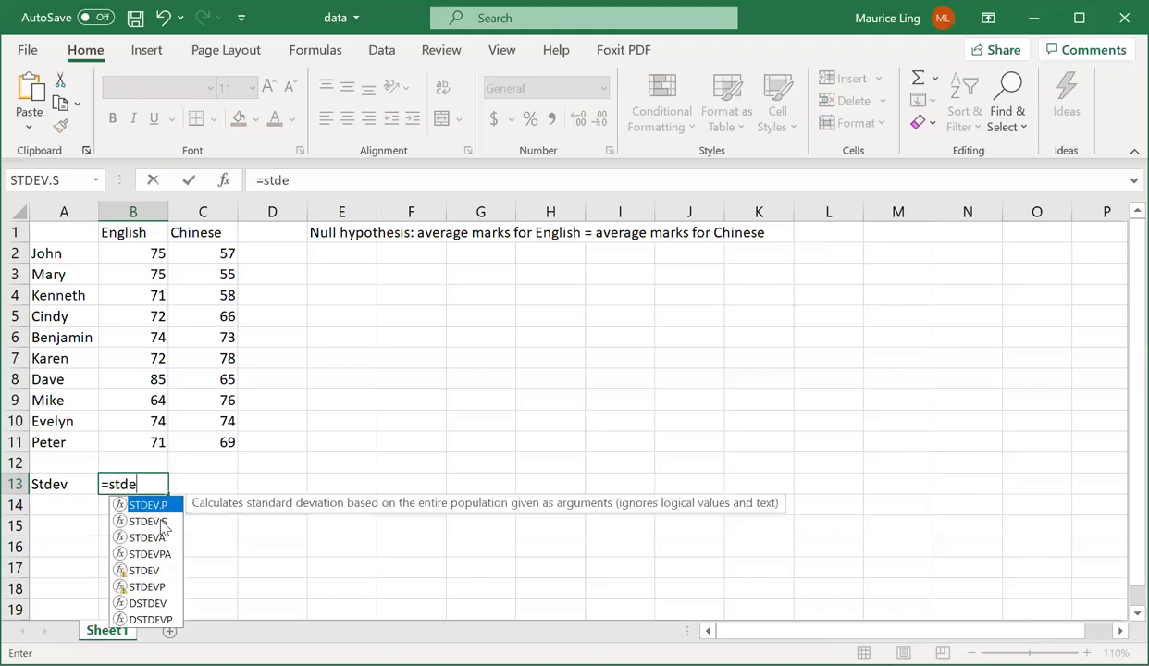
{"action": "key", "text": "Down"}
{"action": "key", "text": "Tab"}
{"action": "left_click", "coordinate": [138, 255]}
{"action": "key", "text": "ctrl+shift+Down"}
{"action": "type", "text": ",)"}
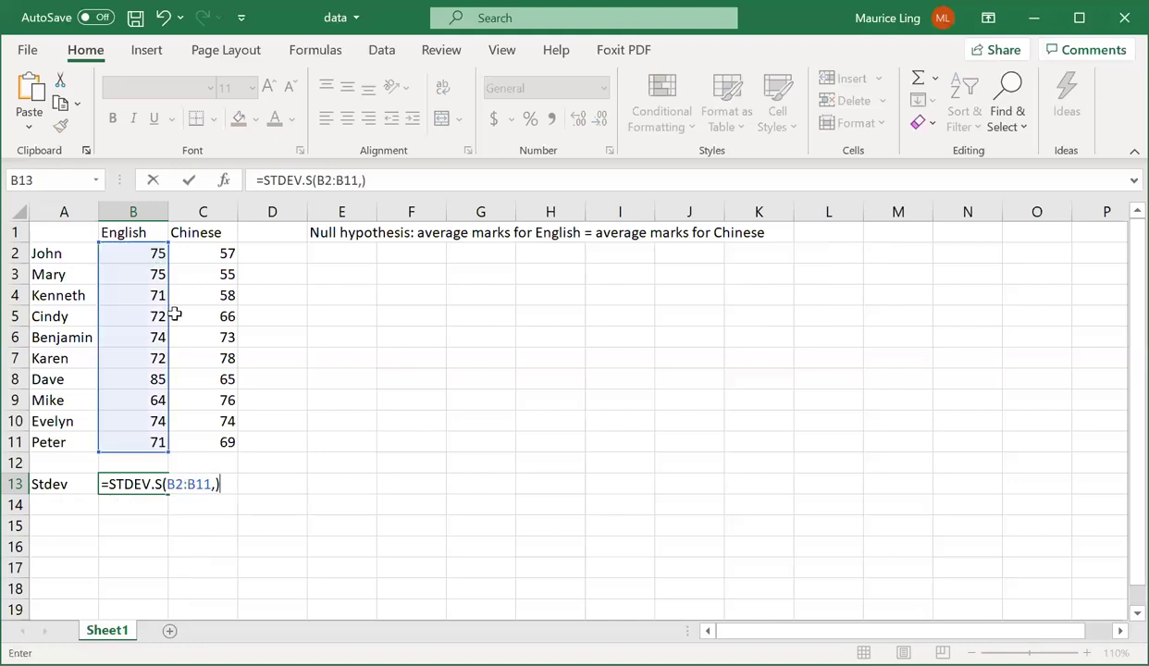
{"action": "key", "text": "Return"}
Step: Copy the standard deviation formula from B13 to C13 for the Chinese marks
{"action": "left_click", "coordinate": [154, 481]}
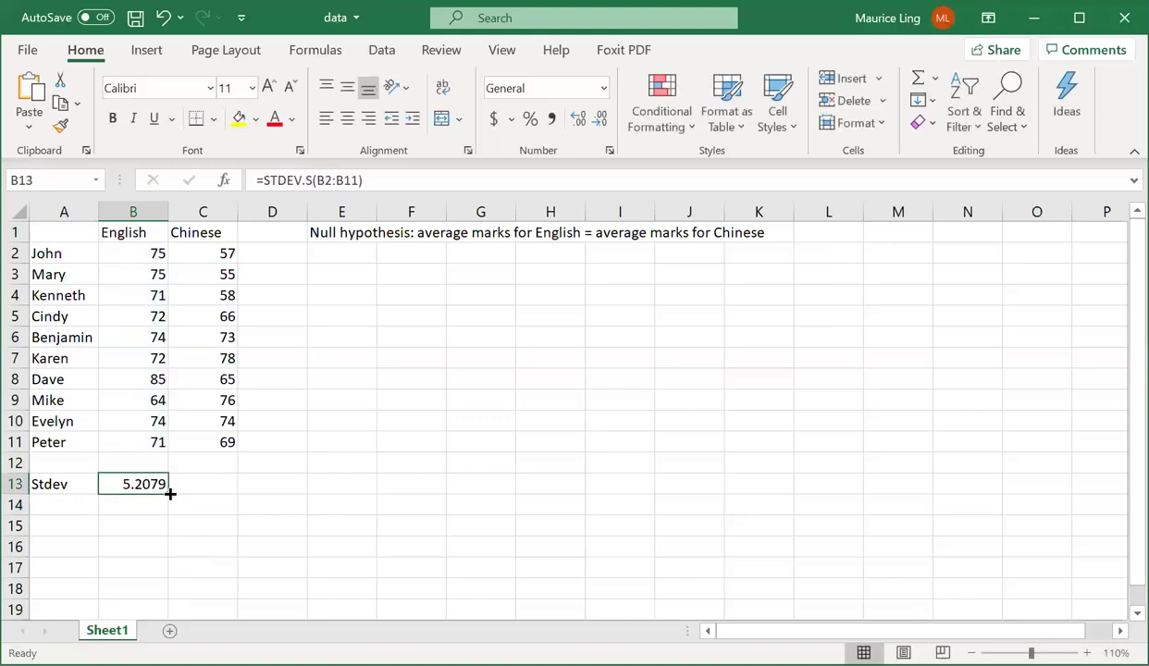
{"action": "left_click_drag", "start_coordinate": [196, 488], "coordinate": [222, 482]}
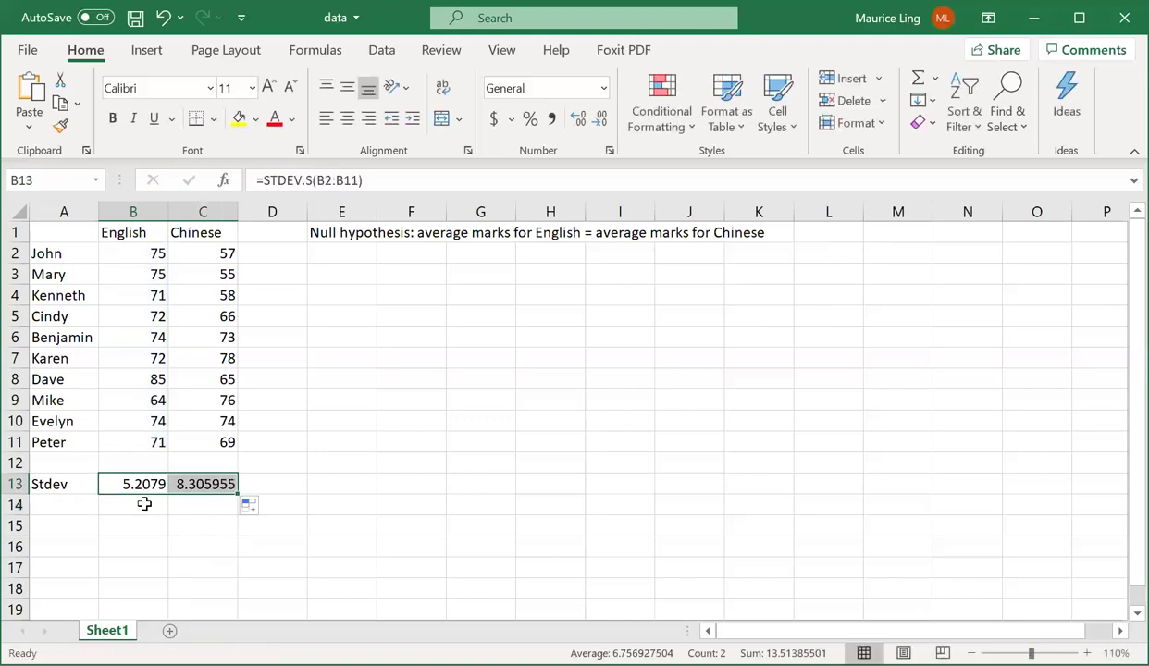
{"action": "left_click", "coordinate": [190, 481]}
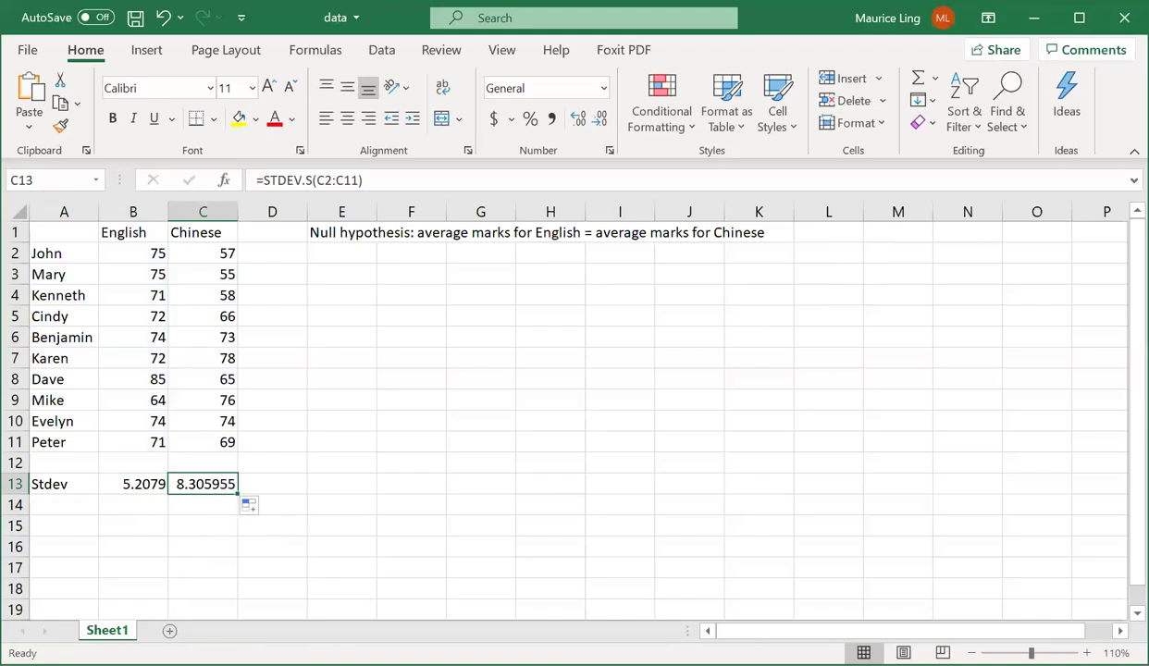
Step: Label cell A14 "Average" beneath the Stdev label
{"action": "left_click", "coordinate": [54, 505]}
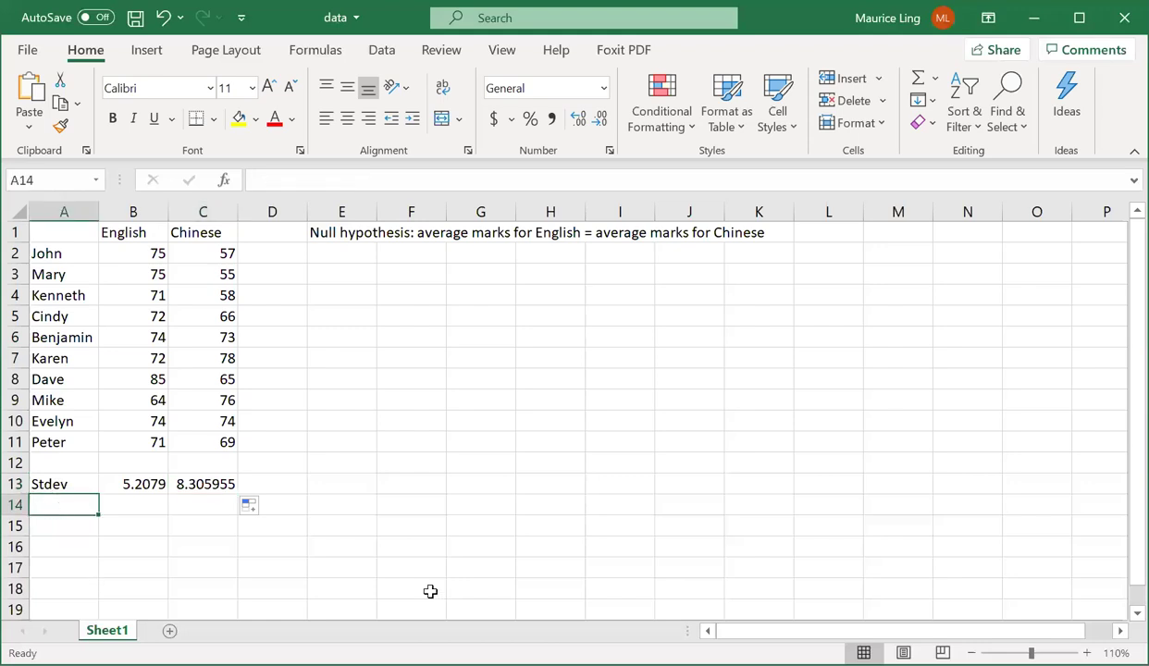
{"action": "type", "text": "Average"}
{"action": "key", "text": "Tab"}
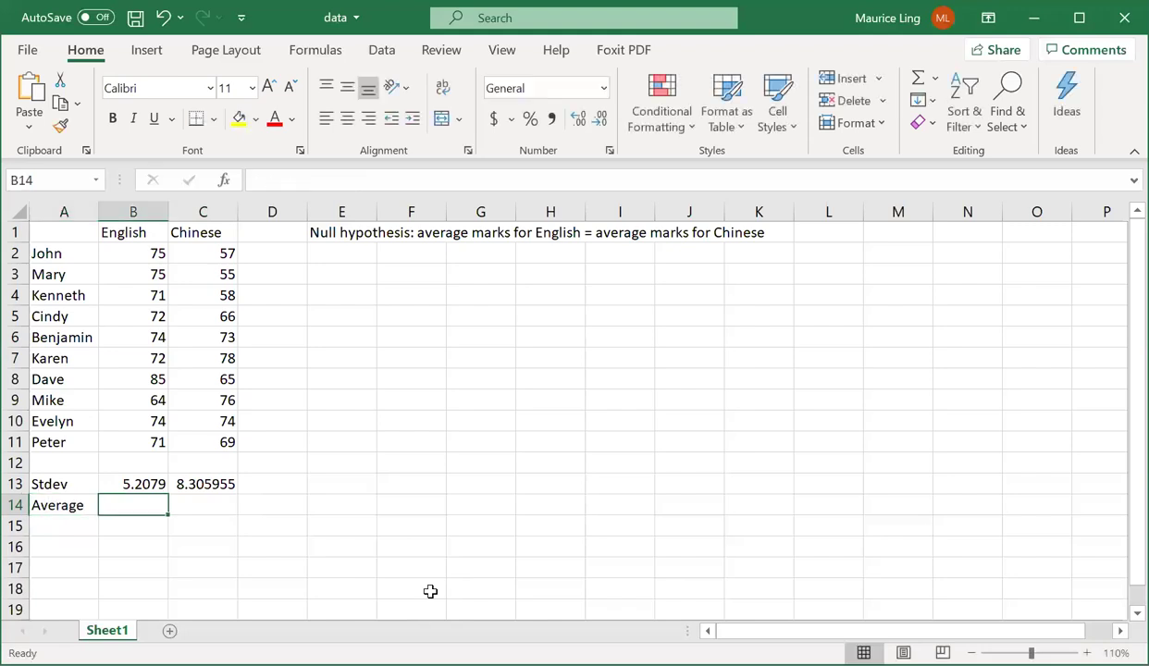
Step: Calculate the average of the English marks in B14 with =AVERAGE(B2:B11)
{"action": "type", "text": "="}
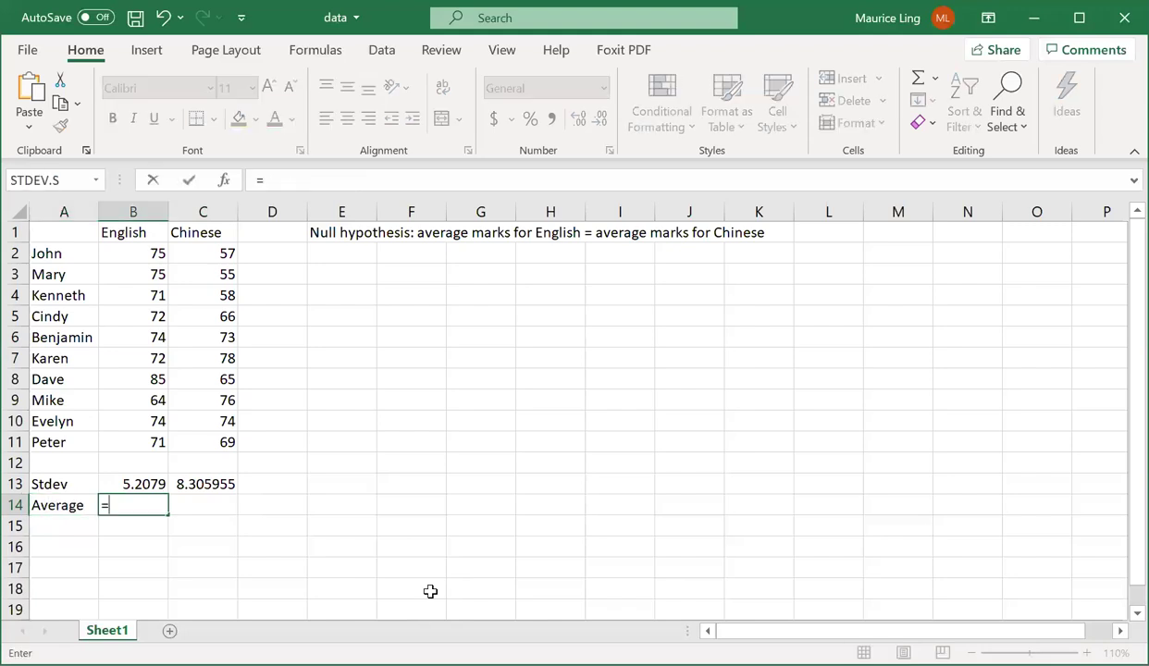
{"action": "type", "text": "t.t"}
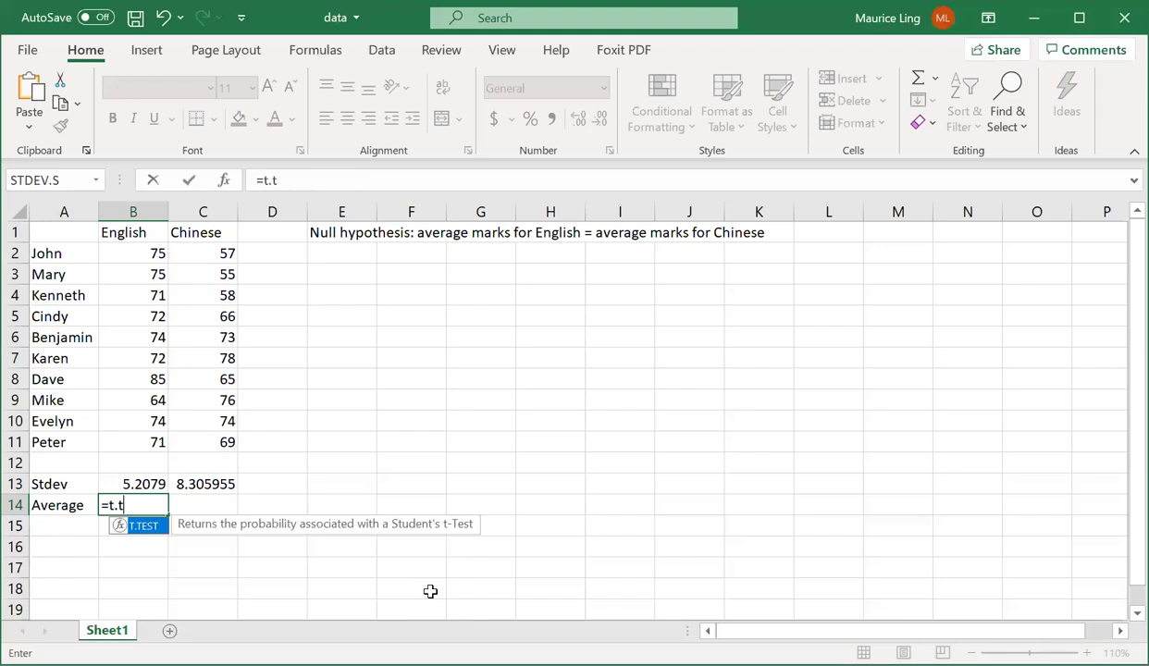
{"action": "key", "text": "BackSpace"}
{"action": "key", "text": "BackSpace"}
{"action": "key", "text": "BackSpace"}
{"action": "type", "text": "average"}
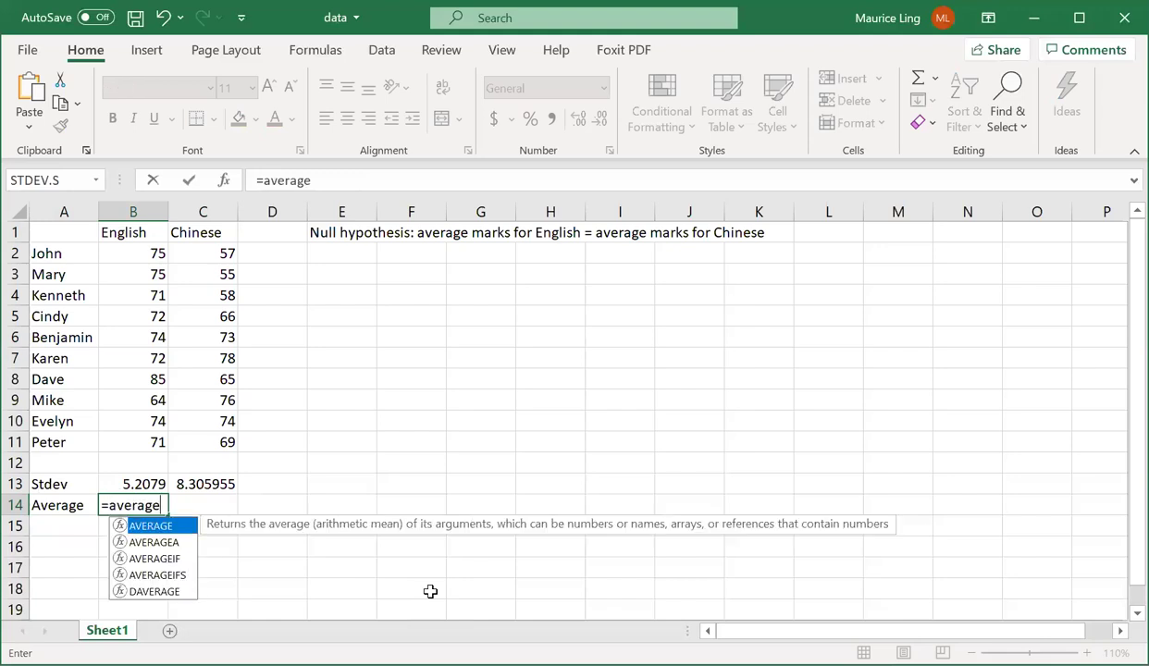
{"action": "type", "text": "("}
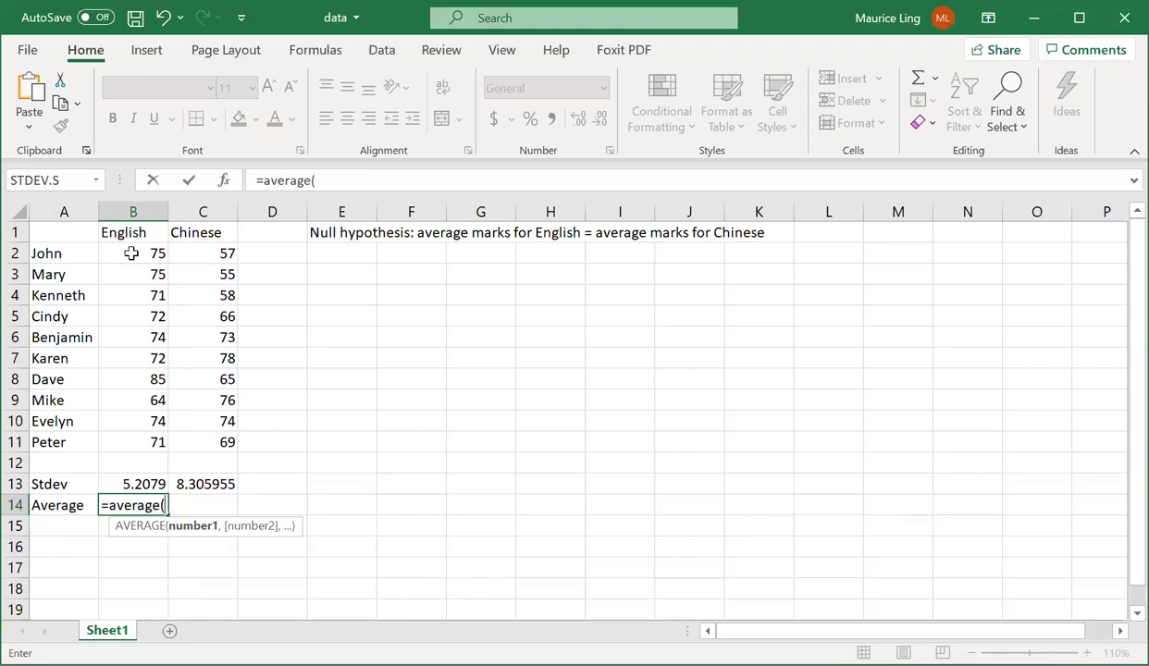
{"action": "left_click_drag", "start_coordinate": [132, 253], "coordinate": [148, 433]}
{"action": "key", "text": "Return"}
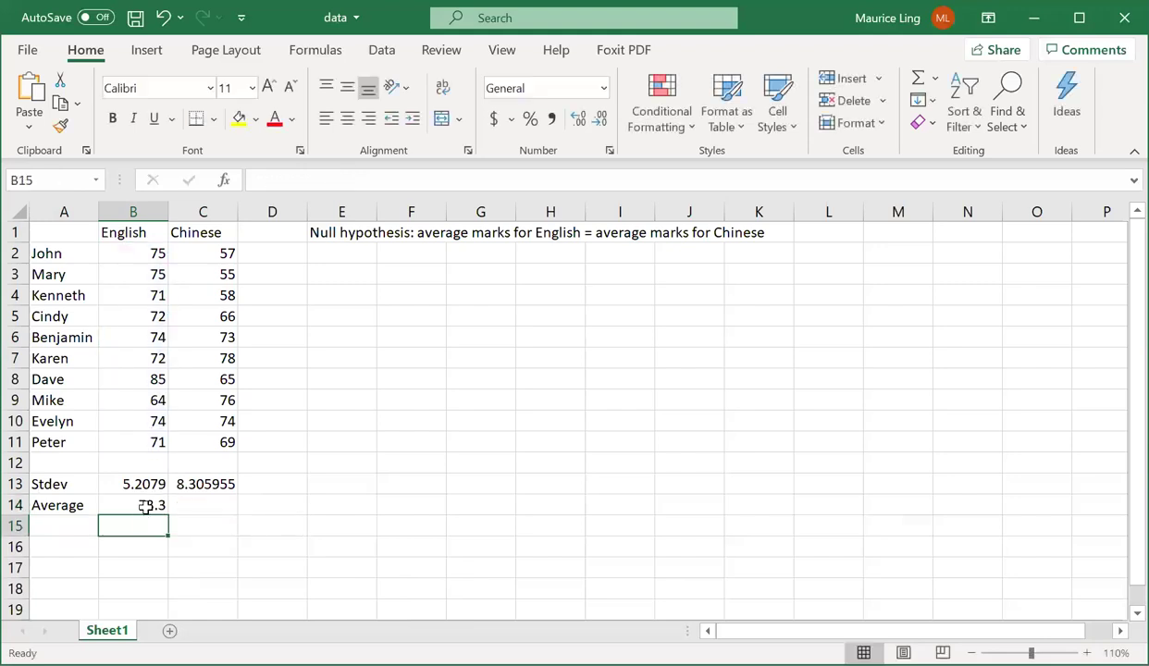
Step: Copy the average formula from B14 to C14 for the Chinese marks
{"action": "left_click", "coordinate": [146, 507]}
{"action": "left_click_drag", "start_coordinate": [167, 512], "coordinate": [206, 510]}
{"action": "left_click", "coordinate": [199, 544]}
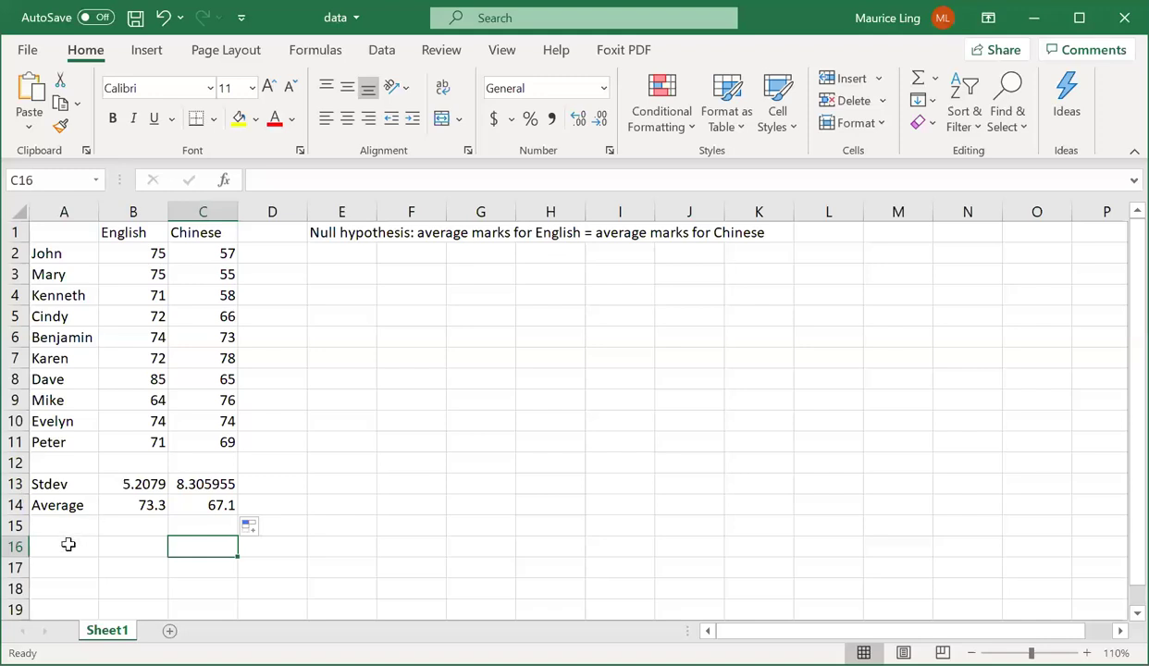
Step: Label cell A16 "p-value for 2 samples assuming equal variance"
{"action": "left_click", "coordinate": [67, 543]}
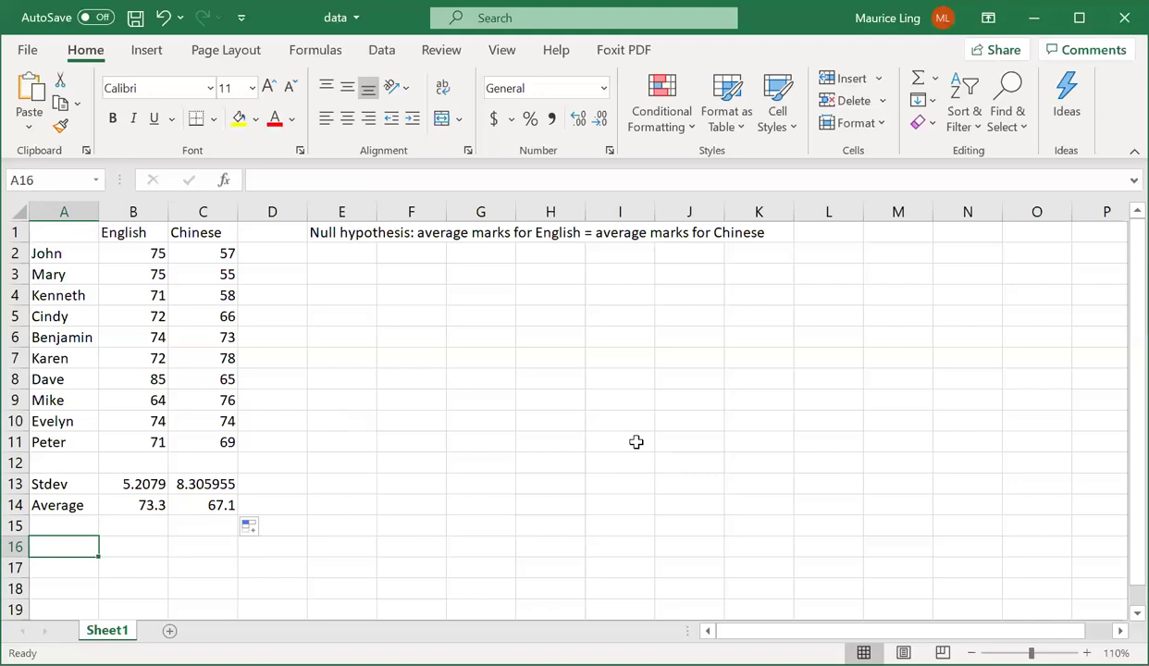
{"action": "type", "text": "p-value"}
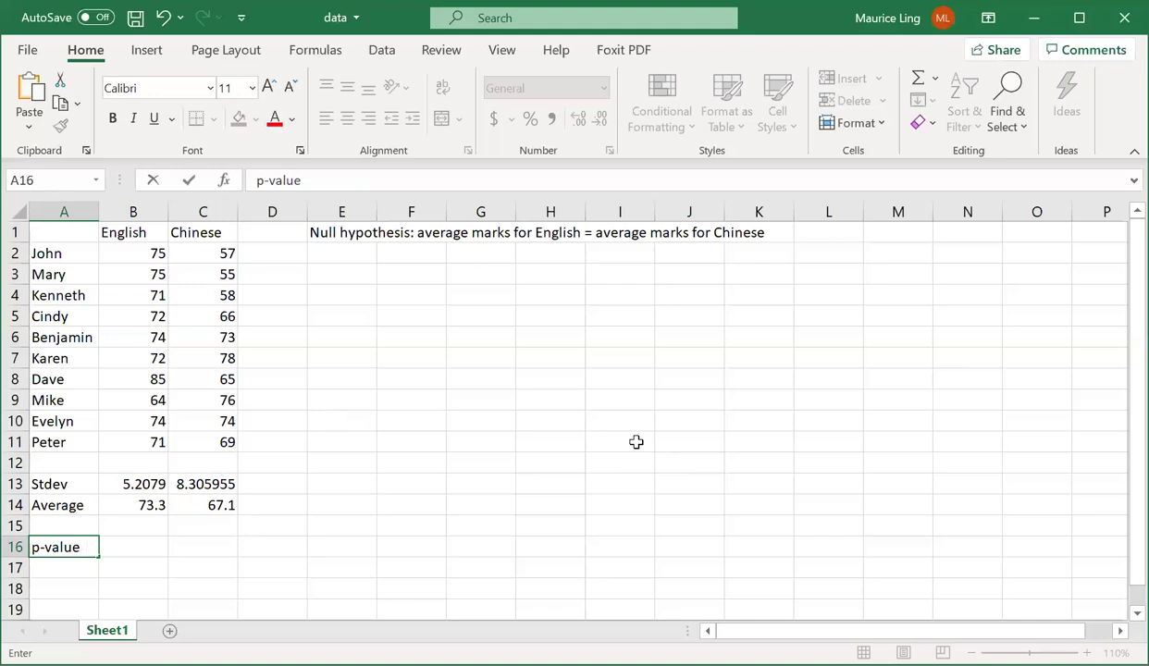
{"action": "type", "text": "ass"}
{"action": "key", "text": "BackSpace"}
{"action": "key", "text": "BackSpace"}
{"action": "key", "text": "BackSpace"}
{"action": "key", "text": "BackSpace"}
{"action": "type", "text": "for 2 samples assuming equal variance"}
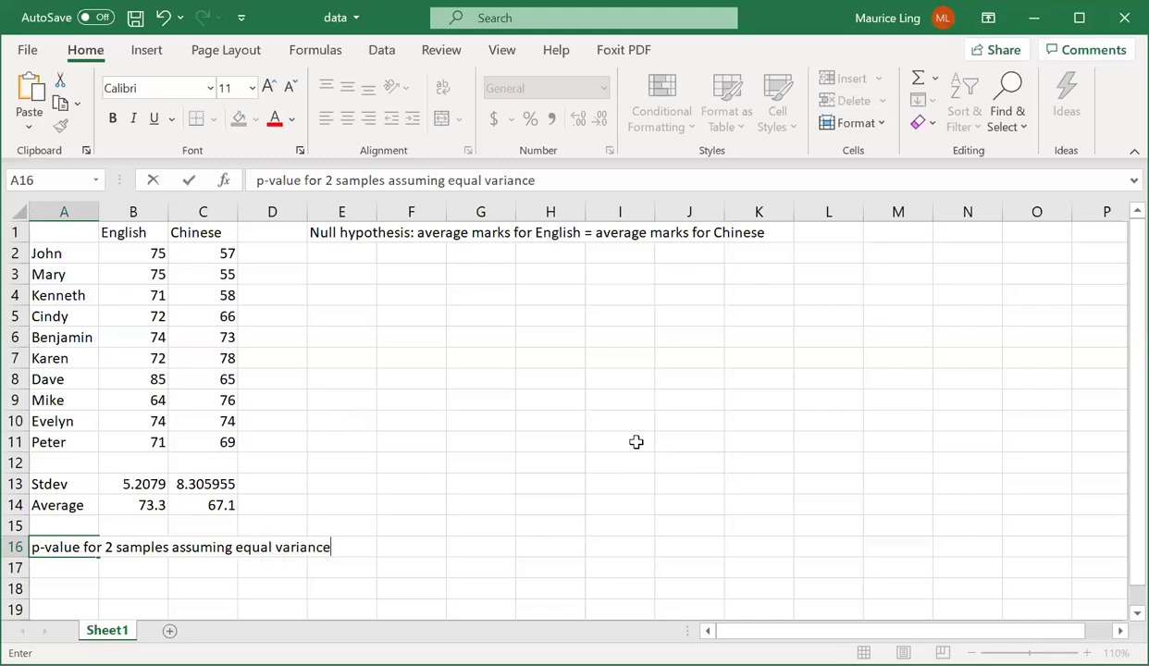
{"action": "key", "text": "Tab"}
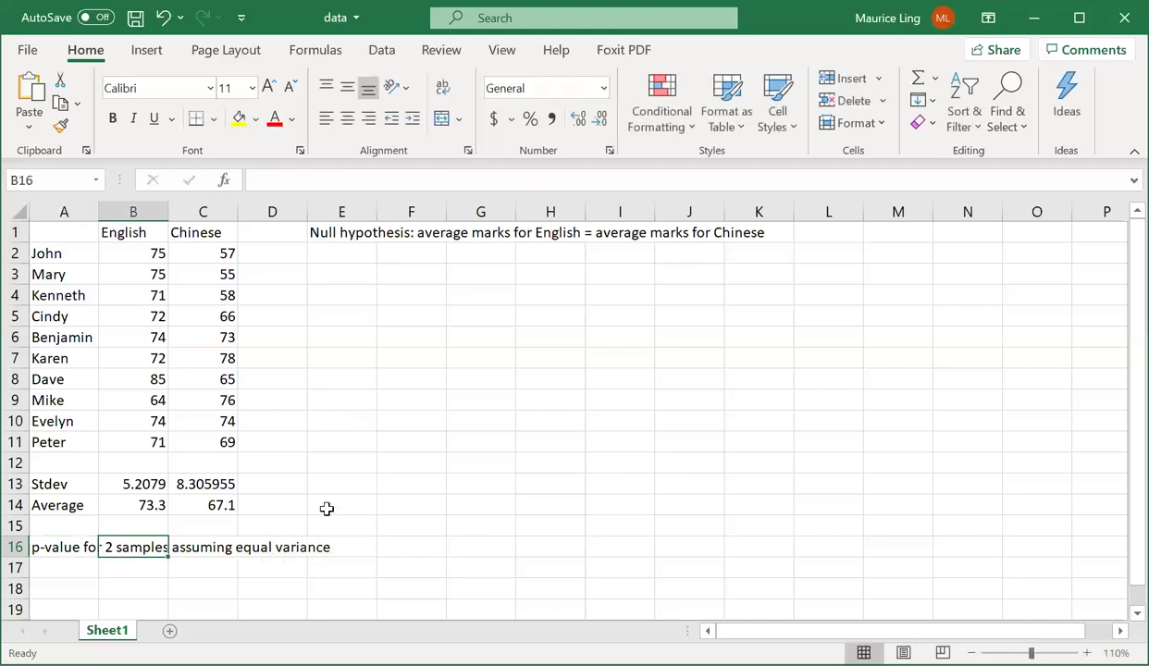
Step: Start a T.TEST function in F16 with B1:B11 as the first array and C1:C11 as the second
{"action": "left_click", "coordinate": [396, 550]}
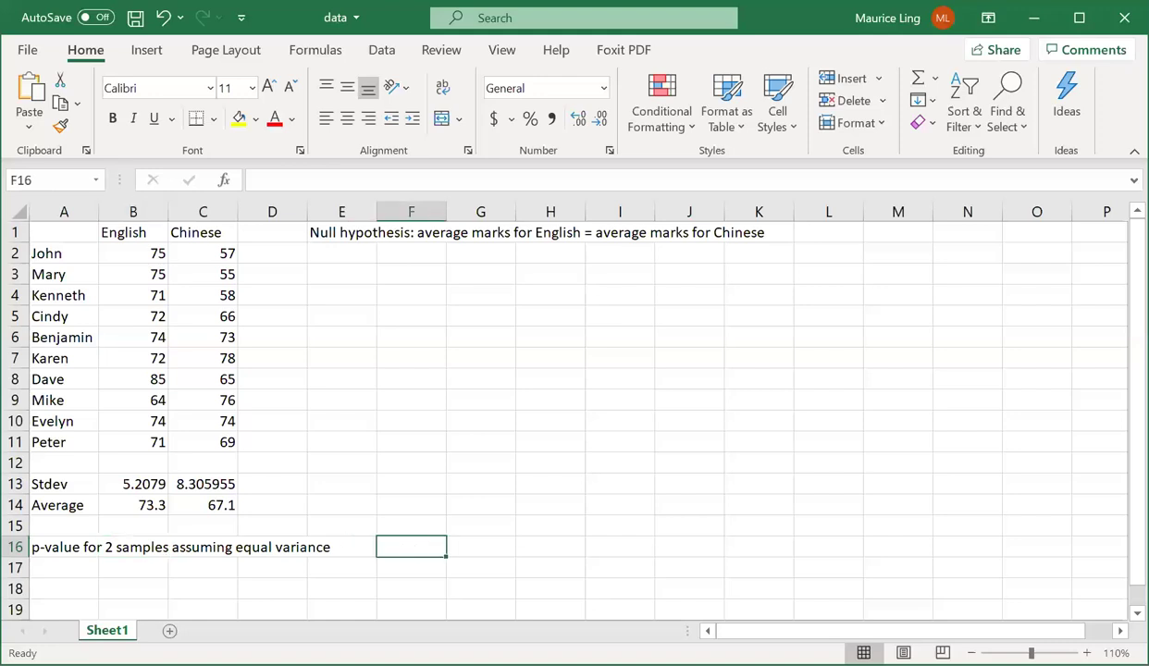
{"action": "type", "text": "=t."}
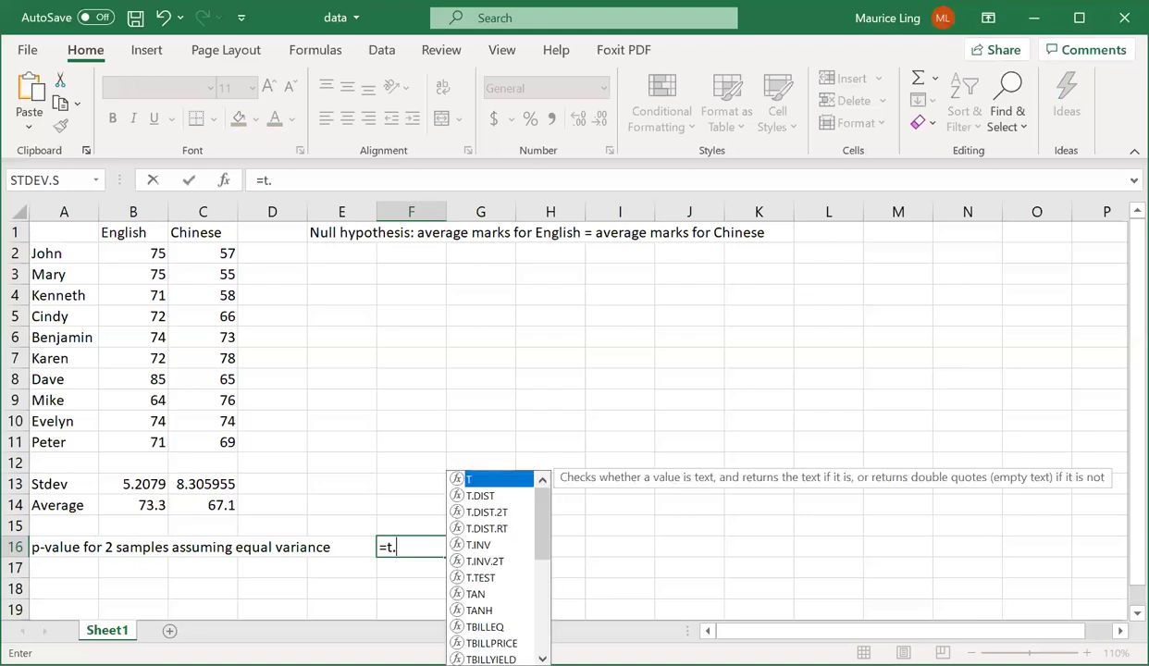
{"action": "type", "text": "test("}
{"action": "left_click", "coordinate": [224, 181]}
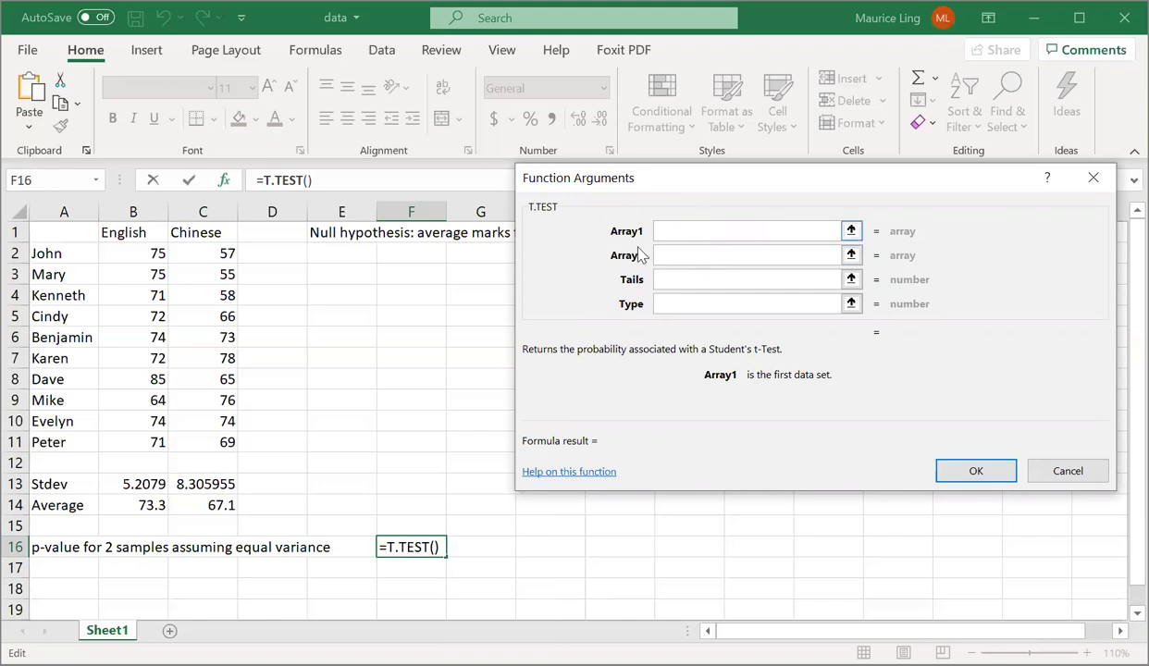
{"action": "left_click", "coordinate": [113, 234]}
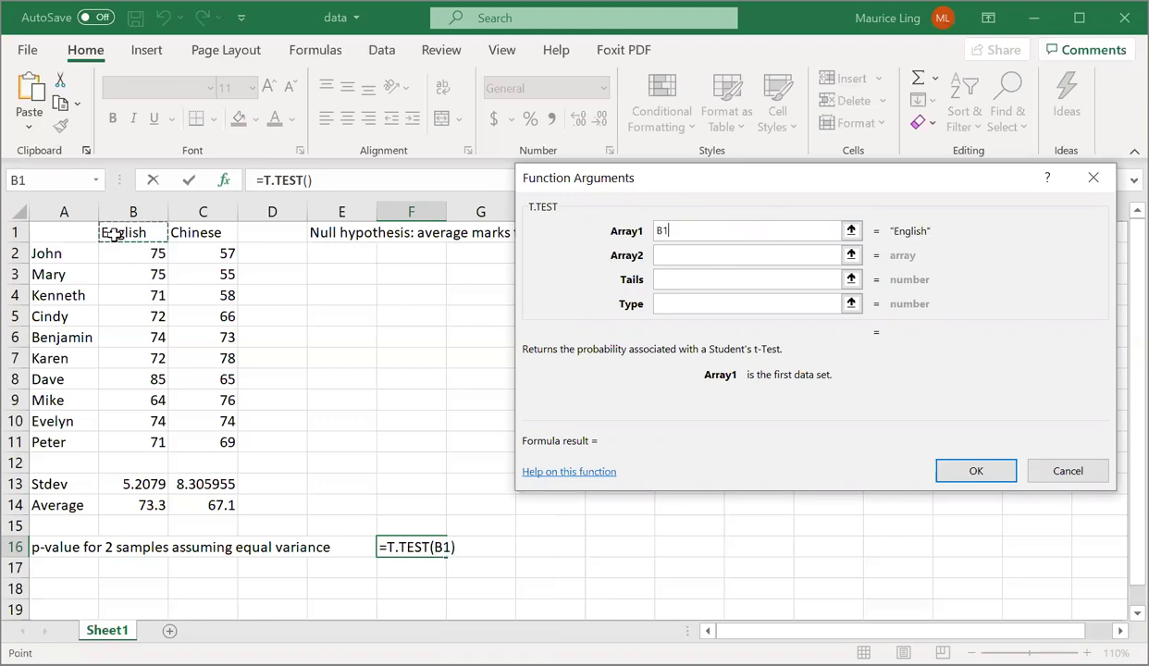
{"action": "key", "text": "ctrl+shift+Down"}
{"action": "key", "text": "Tab"}
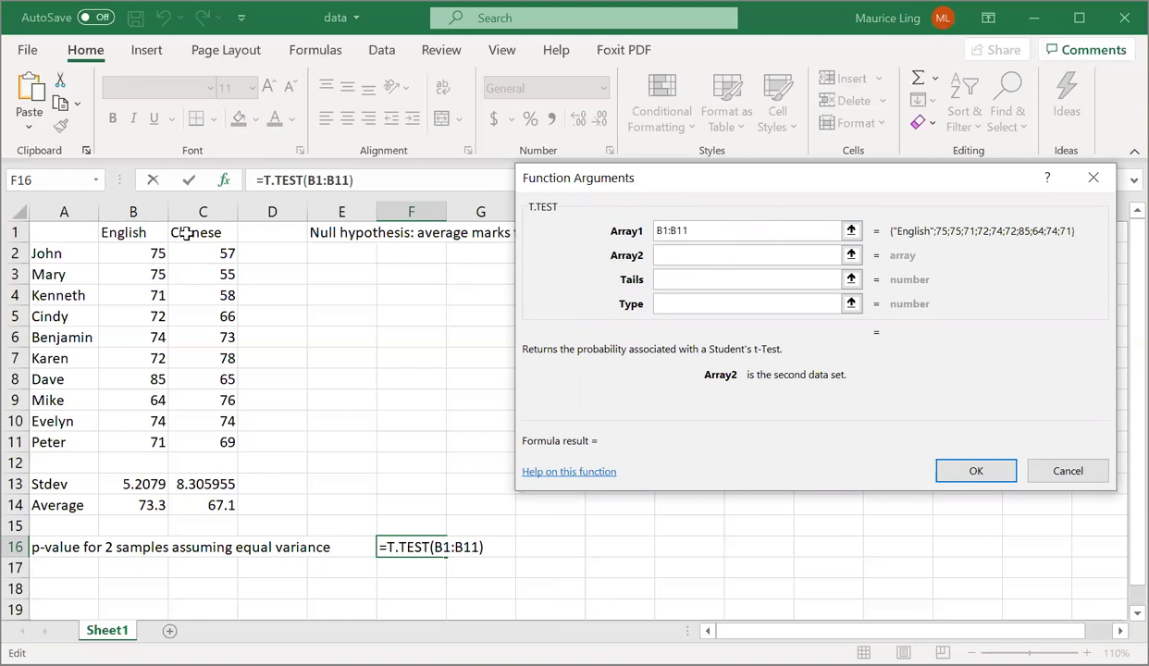
{"action": "left_click", "coordinate": [186, 233]}
{"action": "key", "text": "ctrl+shift+Down"}
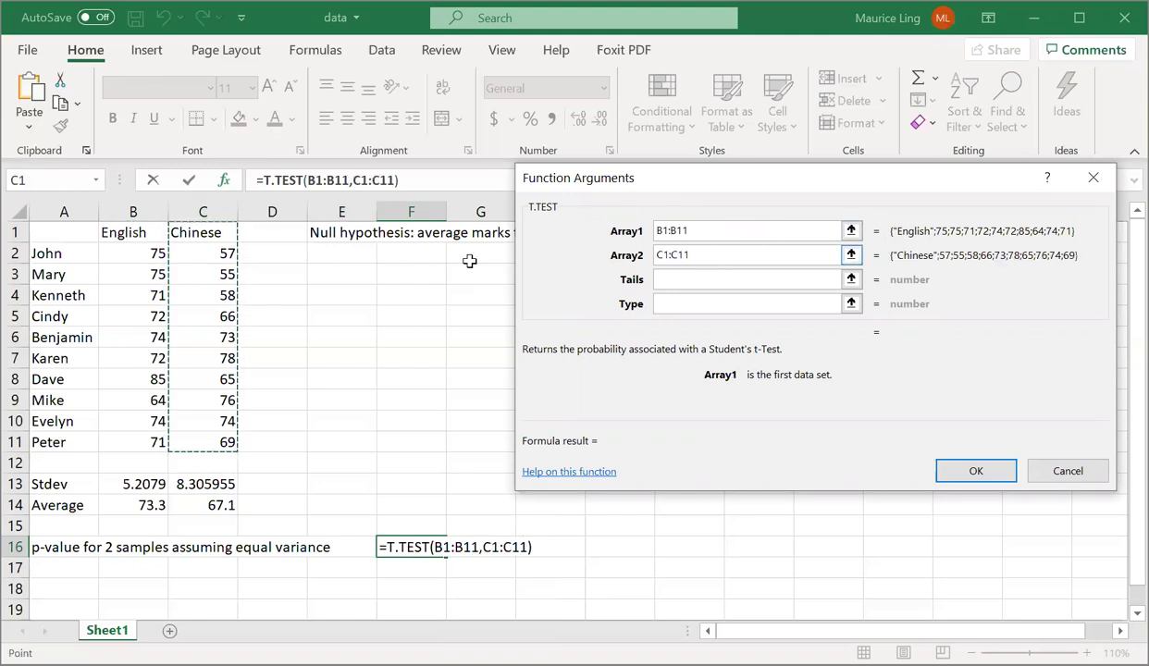
Step: Complete the T.TEST in F16 with Tails 2 and Type 2 for two samples with equal variance
{"action": "left_click", "coordinate": [730, 281]}
{"action": "type", "text": "2"}
{"action": "key", "text": "Tab"}
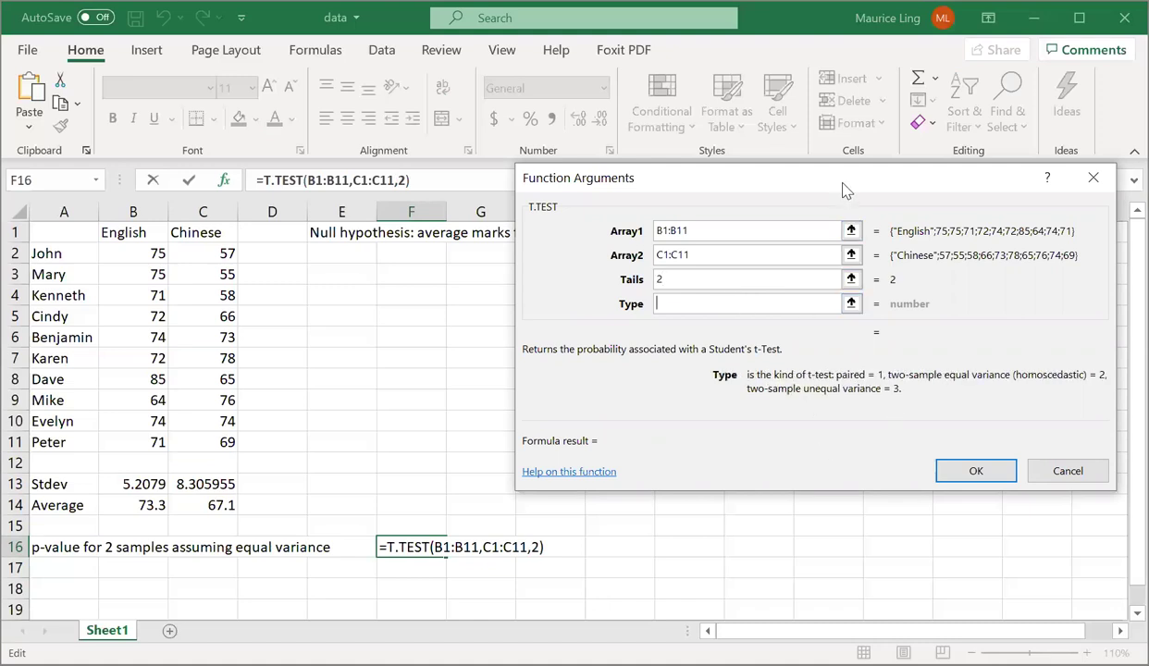
{"action": "left_click_drag", "start_coordinate": [842, 189], "coordinate": [694, 182]}
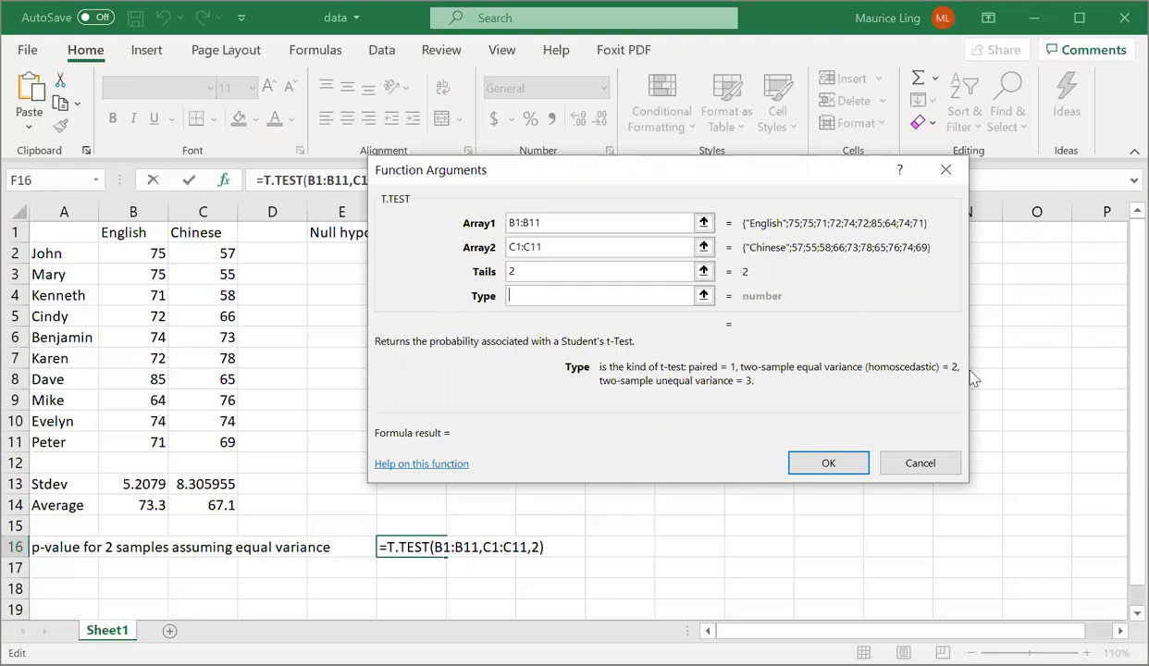
{"action": "type", "text": "2"}
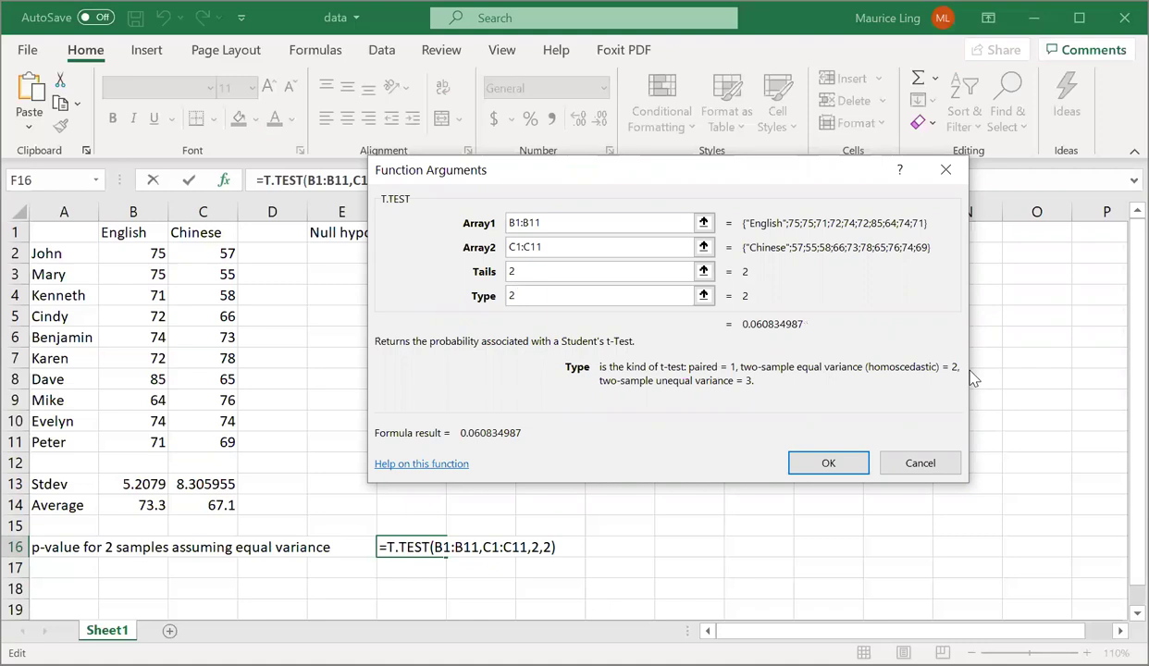
{"action": "left_click", "coordinate": [828, 462]}
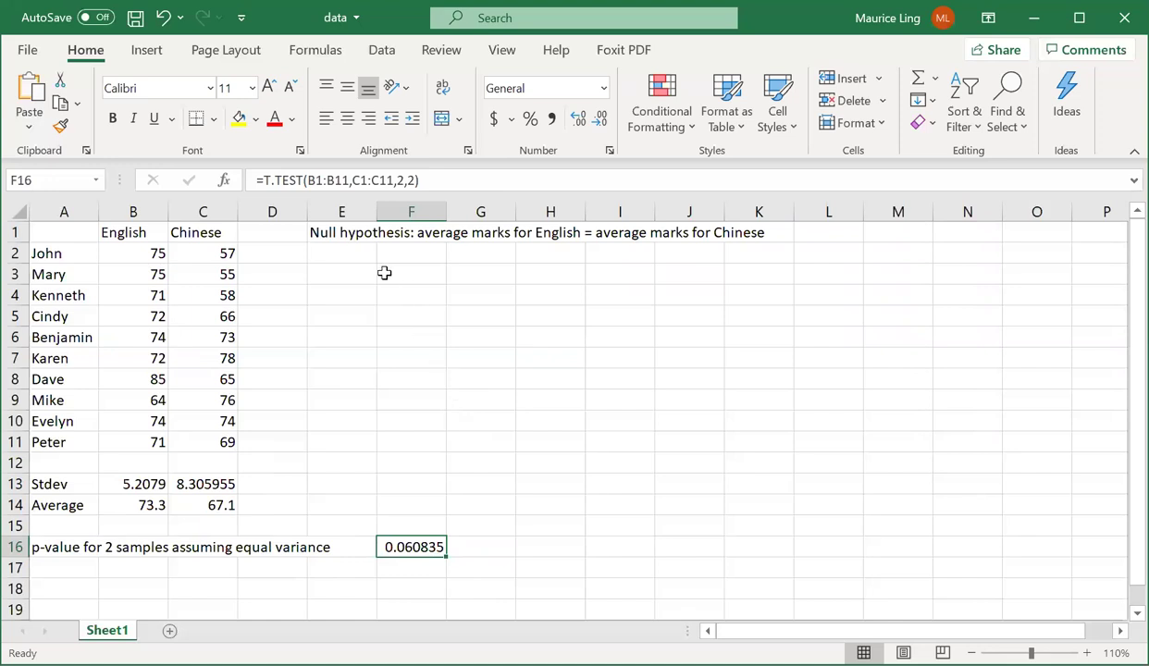
Step: Enter the conclusion "Fail to reject null hypothesis ==> accept null hypothesis" in G16
{"action": "left_click", "coordinate": [493, 543]}
{"action": "type", "text": "Fail to reject null hypothesis"}
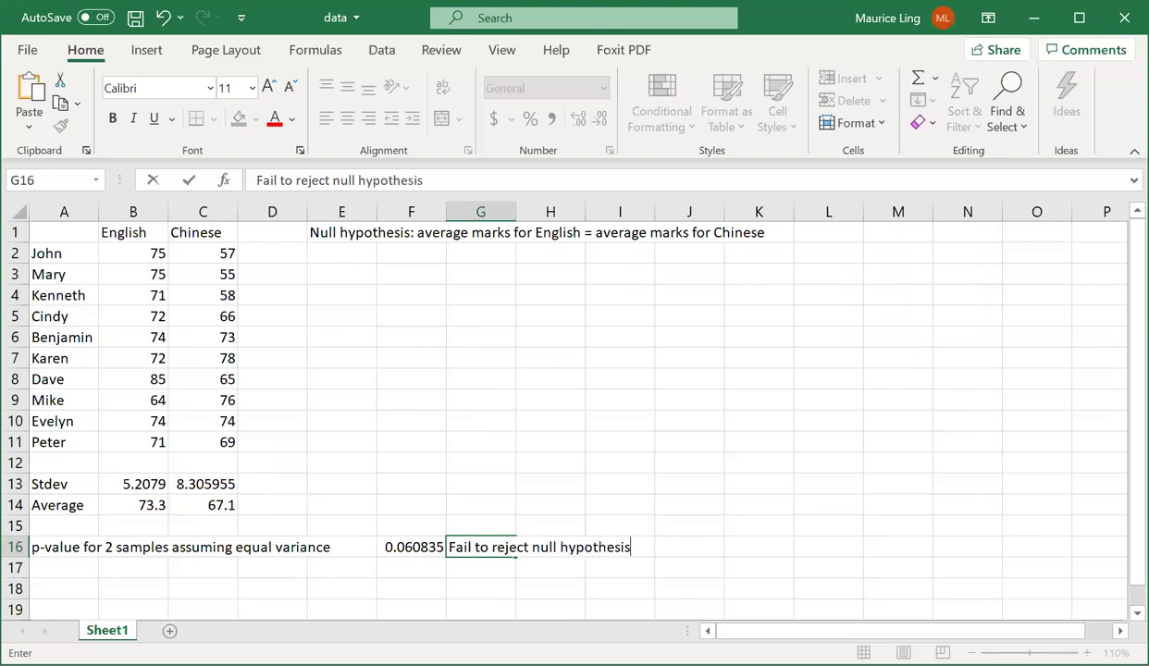
{"action": "type", "text": " ==> accept null "}
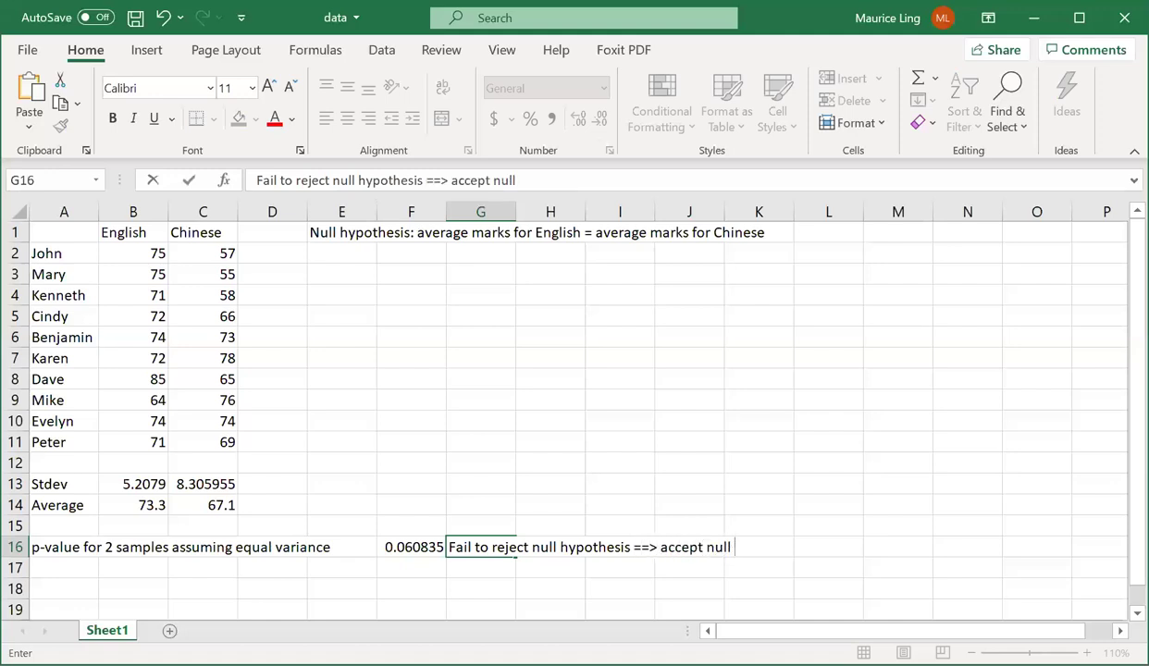
{"action": "type", "text": "hypothesis"}
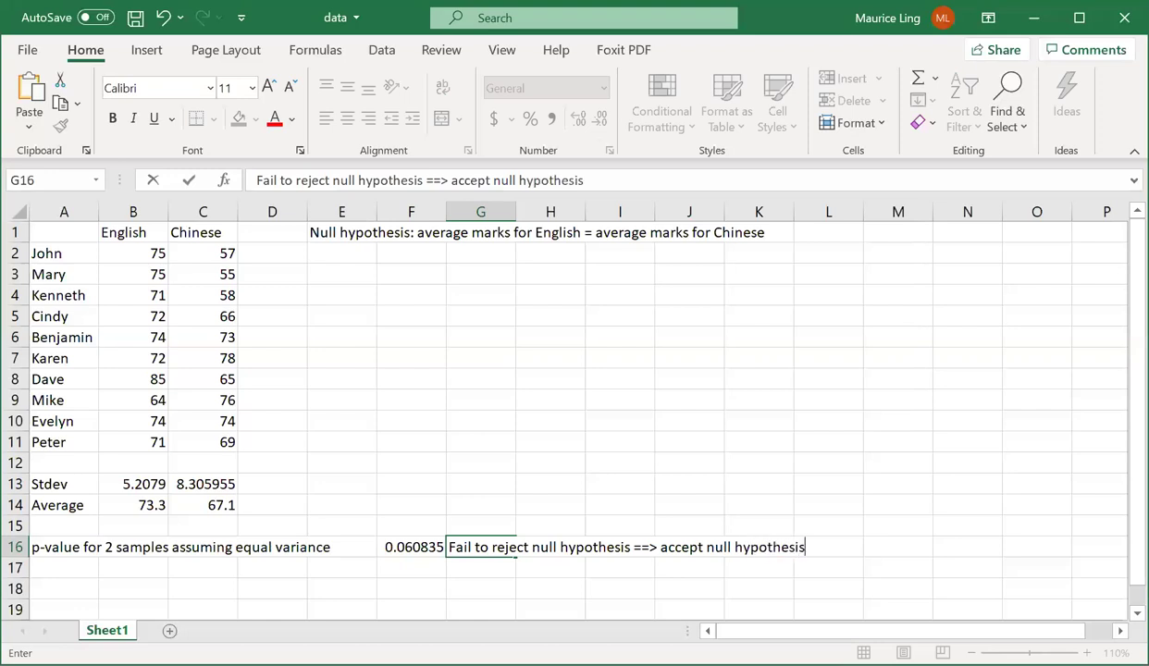
{"action": "key", "text": "Return"}
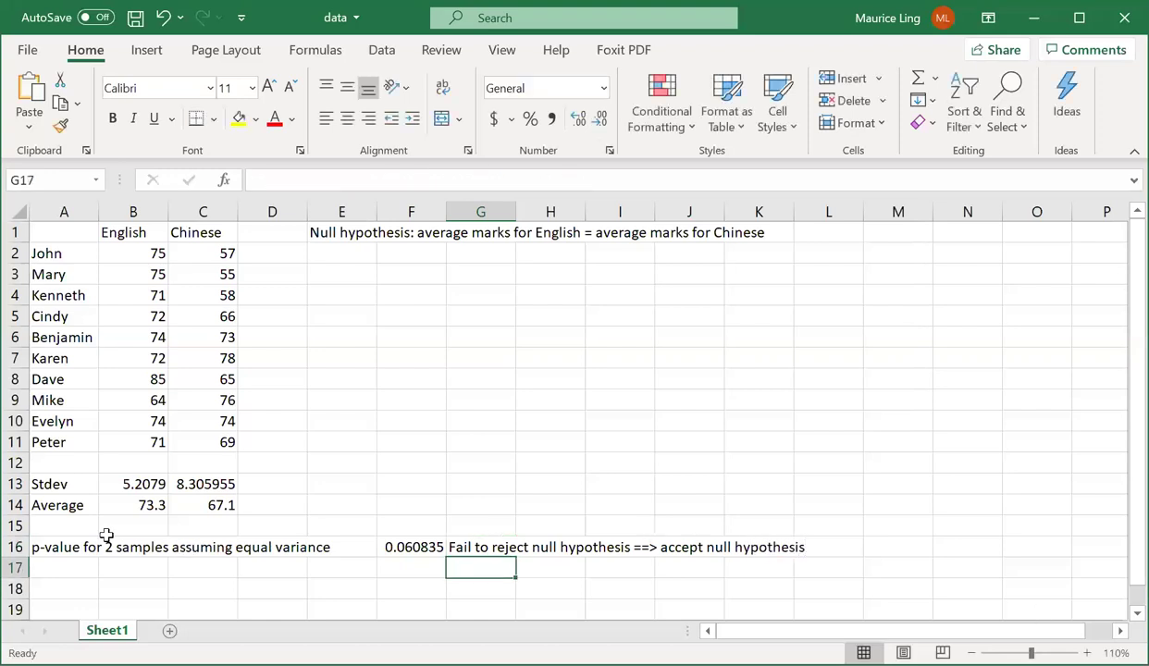
Step: Copy the p-value label from A16 to A17 and reword it to "p-value for 2 samples assuming unequal variance"
{"action": "left_click", "coordinate": [53, 539]}
{"action": "key", "text": "ctrl+c"}
{"action": "left_click", "coordinate": [57, 567]}
{"action": "key", "text": "ctrl+v"}
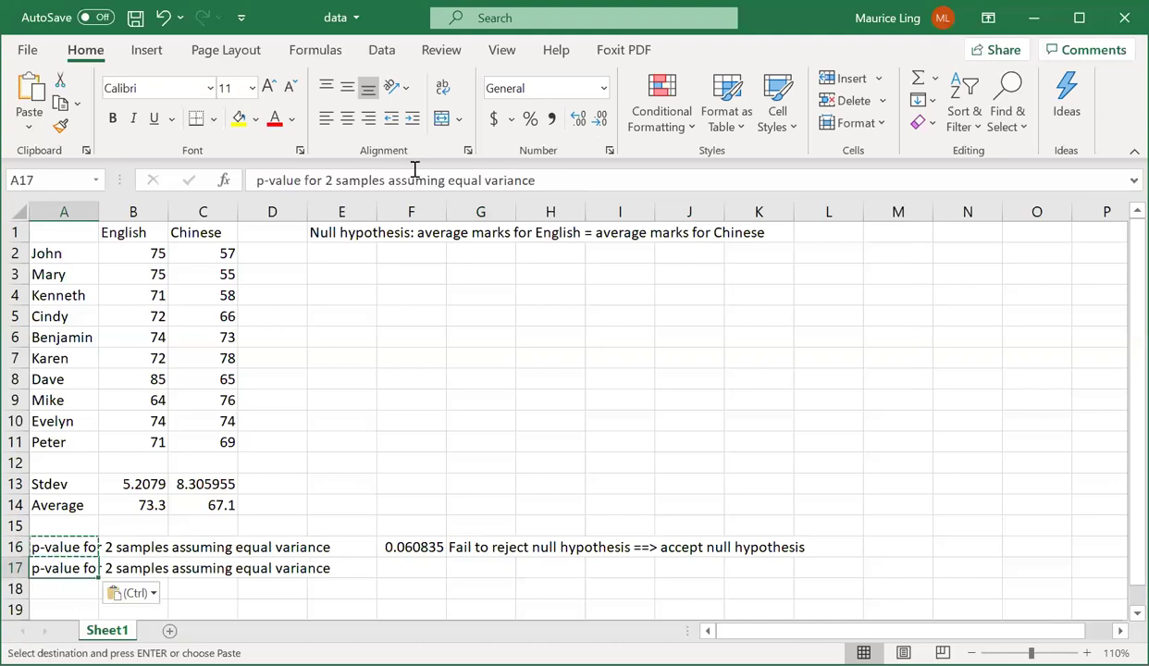
{"action": "left_click", "coordinate": [442, 179]}
{"action": "type", "text": "un"}
{"action": "key", "text": "Return"}
Step: Copy the formula text =T.TEST(B1:B11,C1:C11,2,2) from F16 into F17, keeping the same cell ranges
{"action": "left_click", "coordinate": [396, 547]}
{"action": "left_click_drag", "start_coordinate": [456, 179], "coordinate": [232, 157]}
{"action": "key", "text": "ctrl+c"}
{"action": "key", "text": "Return"}
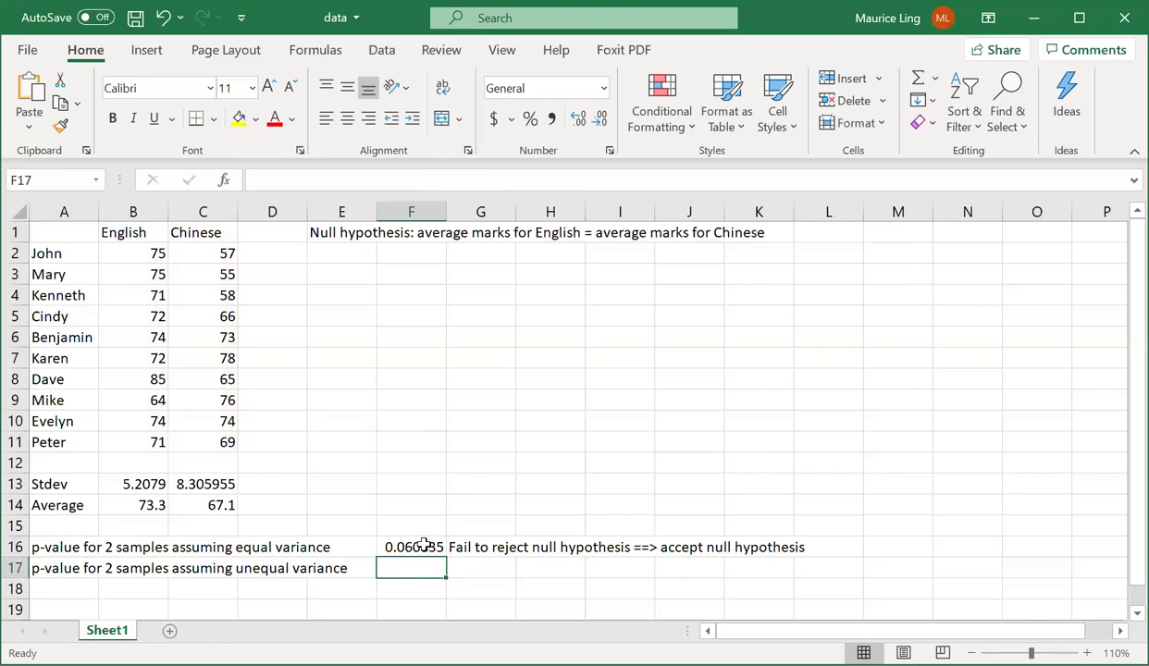
{"action": "key", "text": "ctrl+v"}
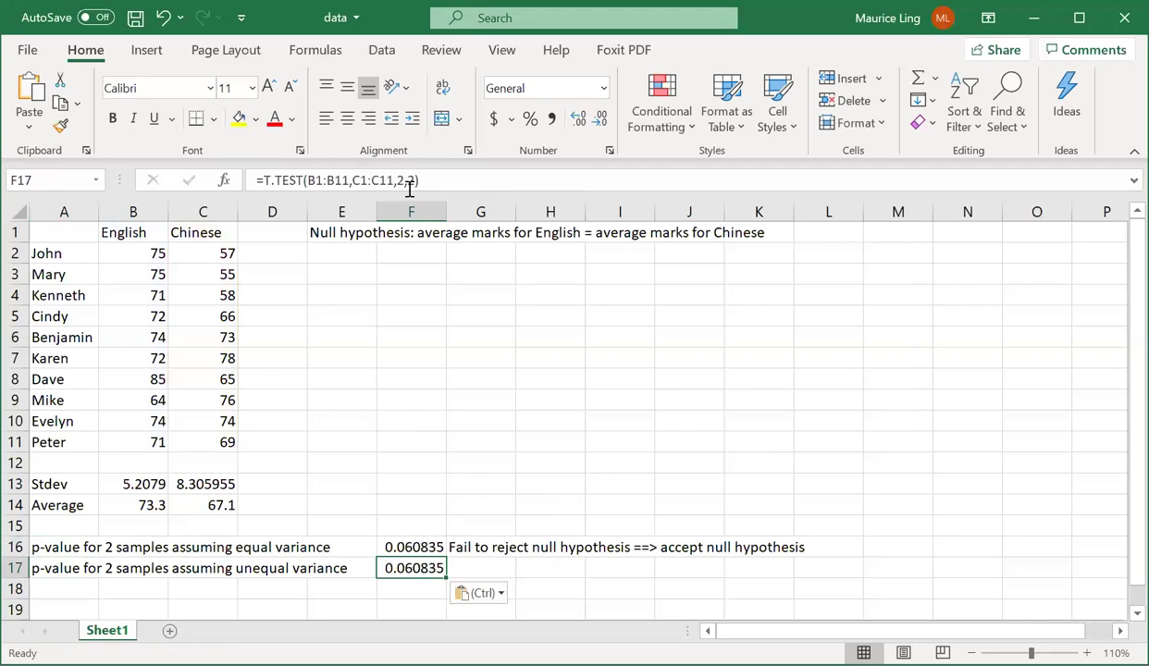
Step: Change the Type argument of the T.TEST in F17 to 3 for two-sample unequal variance
{"action": "left_click", "coordinate": [408, 188]}
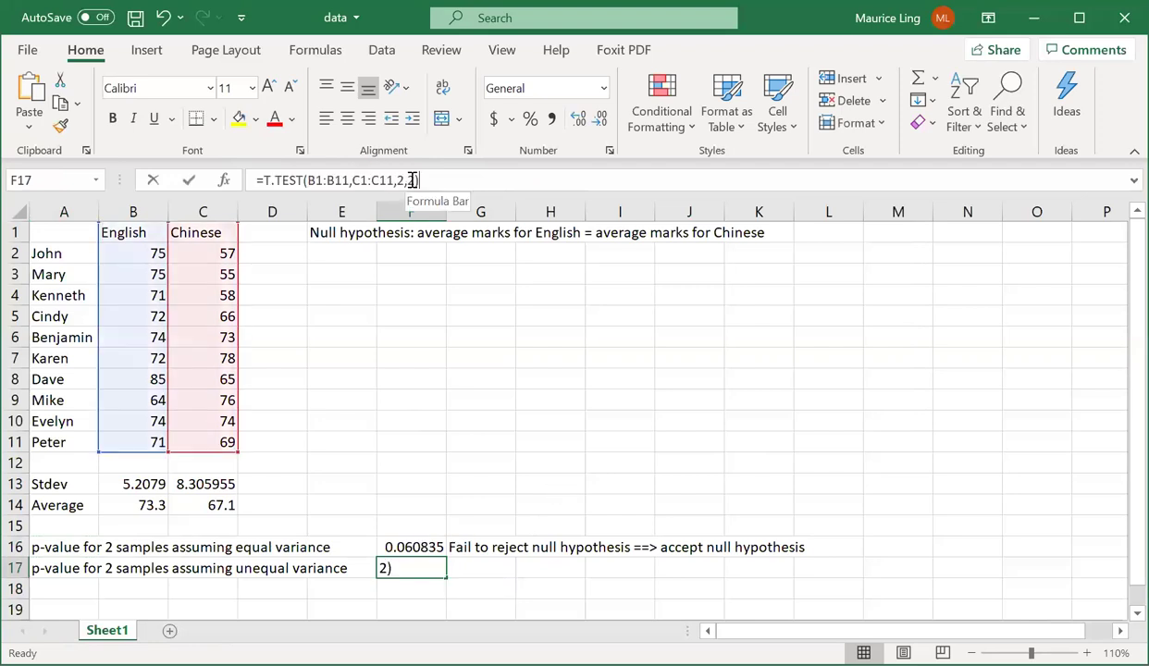
{"action": "left_click", "coordinate": [223, 179]}
{"action": "left_click", "coordinate": [593, 296]}
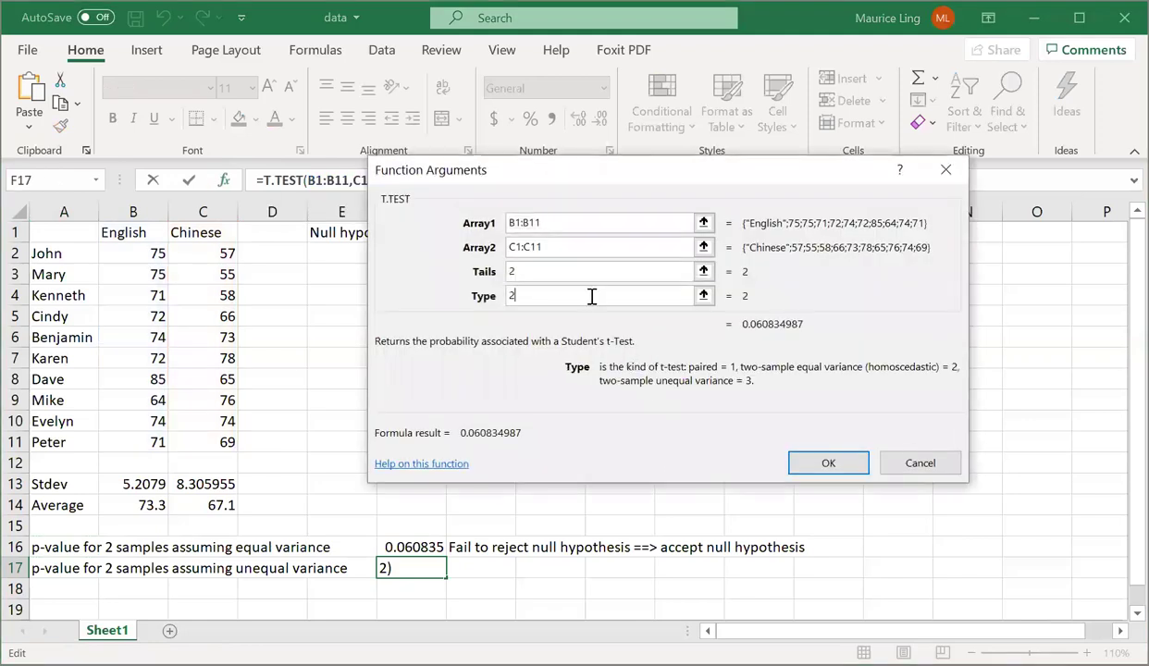
{"action": "key", "text": "BackSpace"}
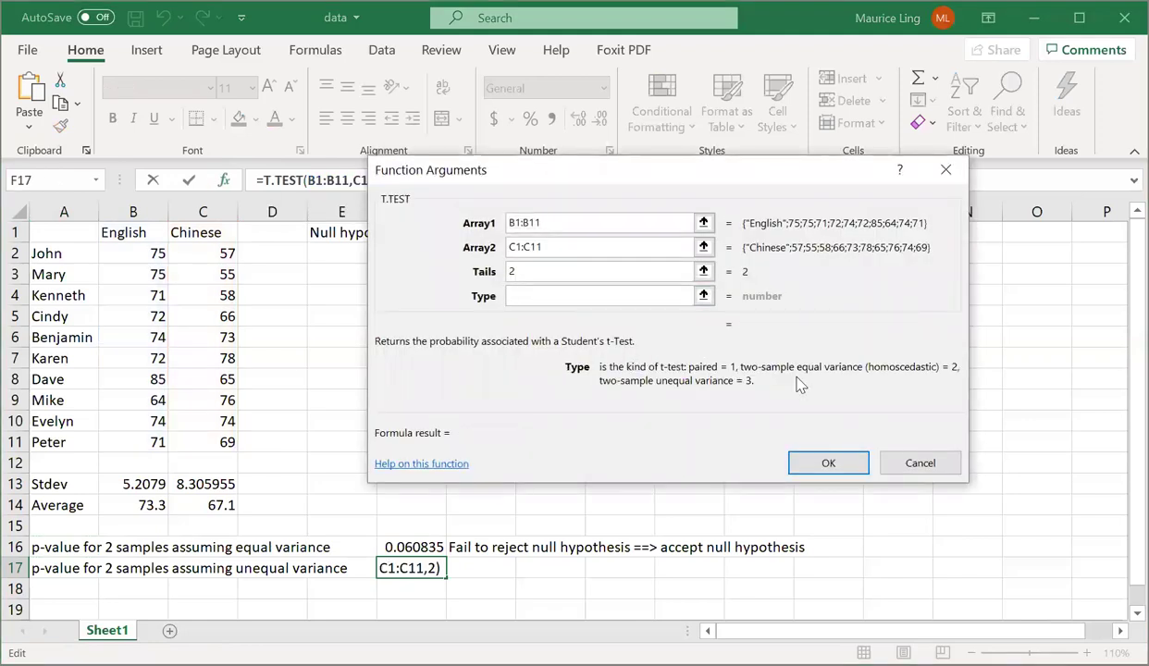
{"action": "type", "text": "3"}
{"action": "key", "text": "Return"}
Step: Copy the null hypothesis conclusion from G16 to G17 for the unequal variance test
{"action": "left_click", "coordinate": [534, 546]}
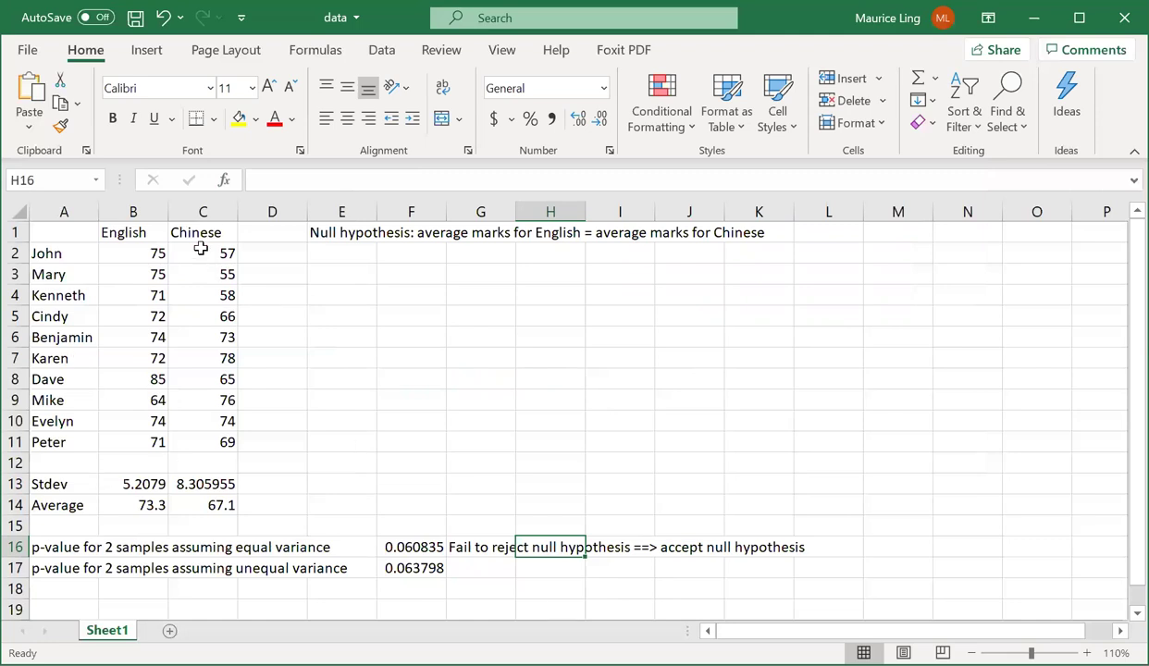
{"action": "left_click", "coordinate": [469, 546]}
{"action": "key", "text": "ctrl+c"}
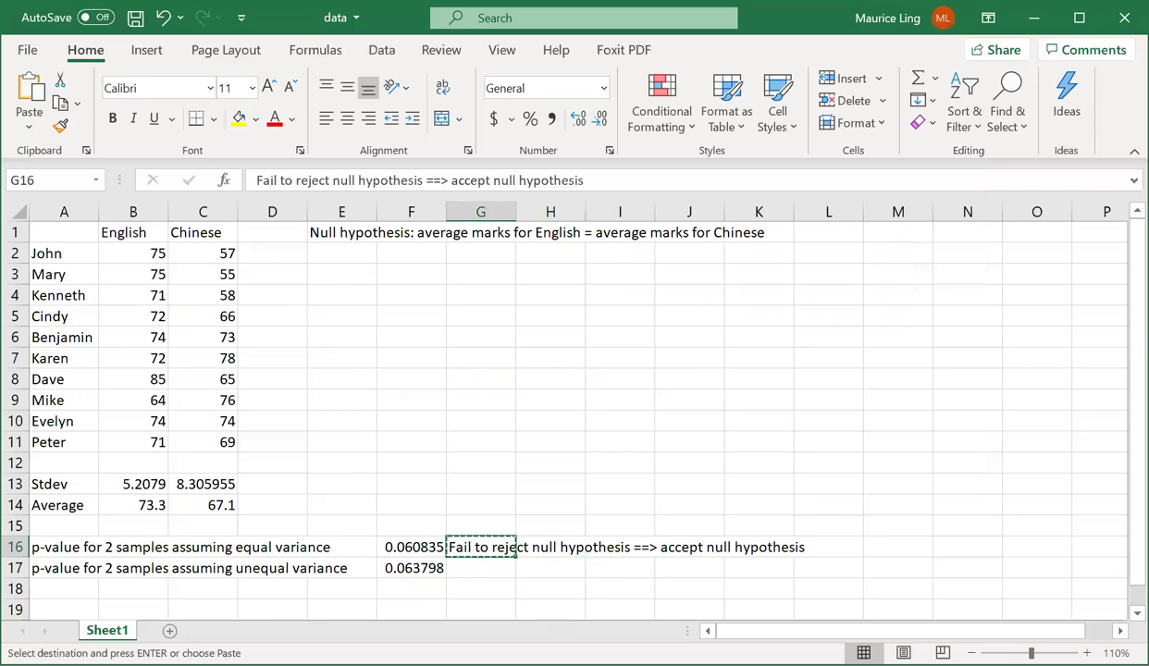
{"action": "left_click", "coordinate": [480, 568]}
{"action": "key", "text": "ctrl+v"}
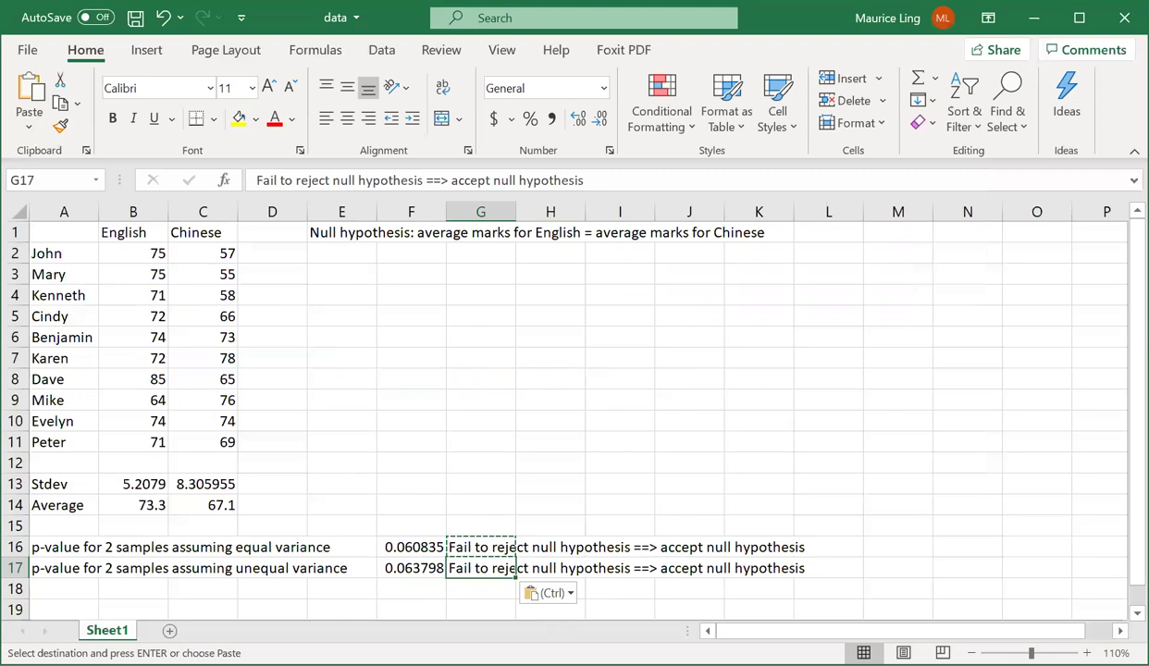
{"action": "left_click", "coordinate": [592, 463]}
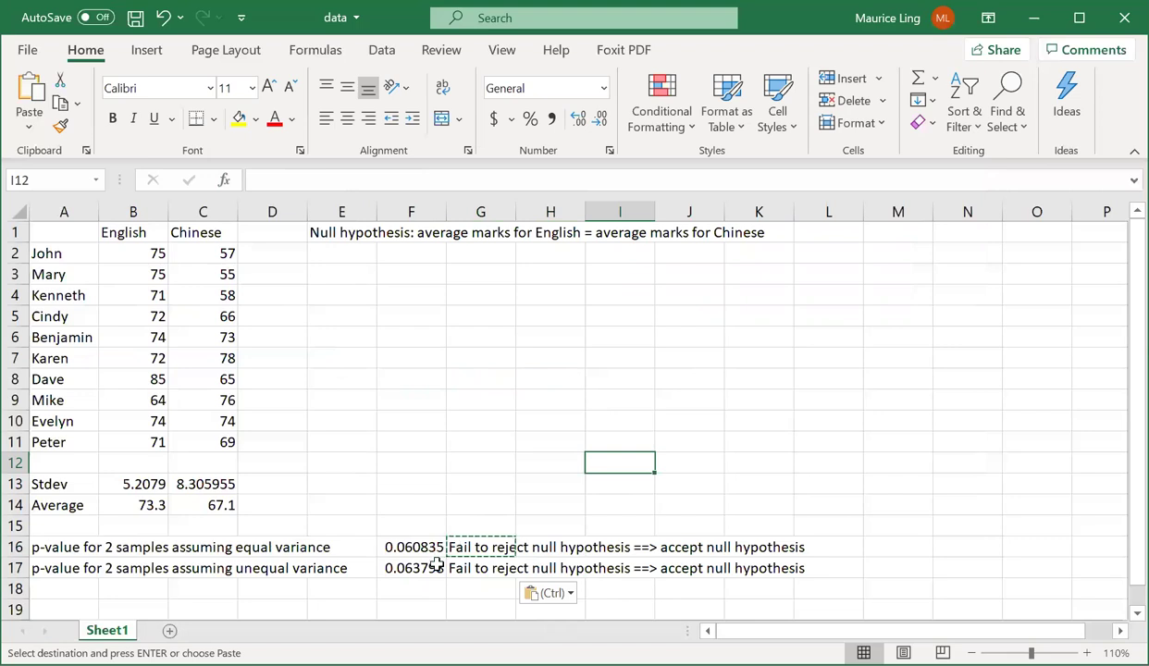
{"action": "left_click", "coordinate": [59, 588]}
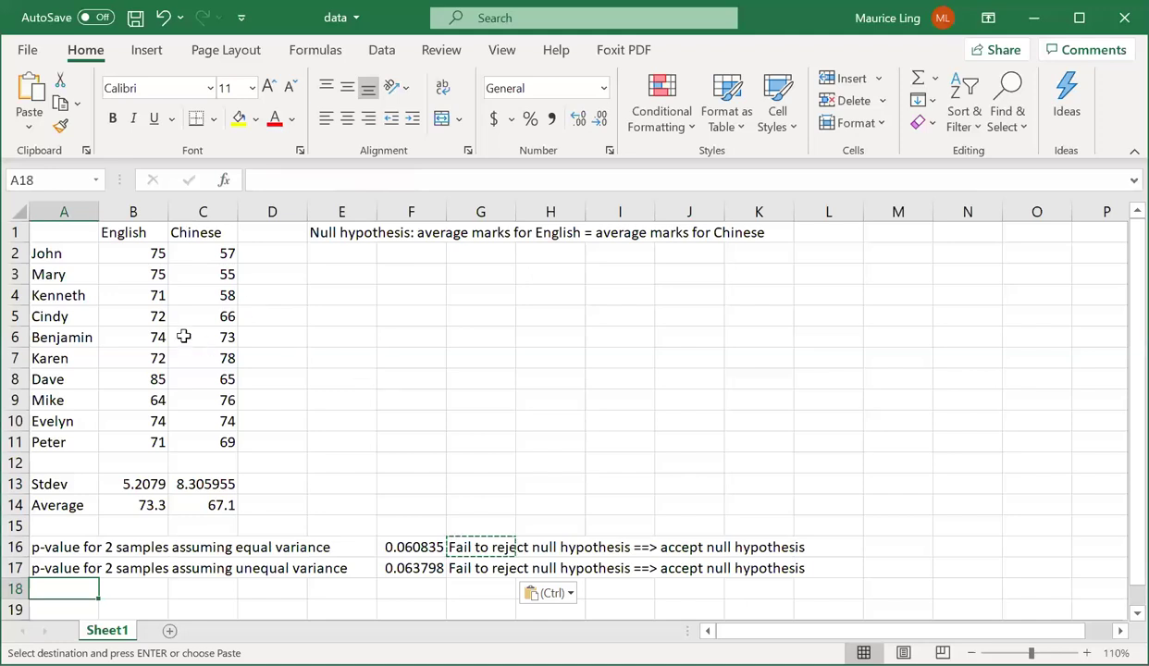
{"action": "left_click", "coordinate": [52, 250]}
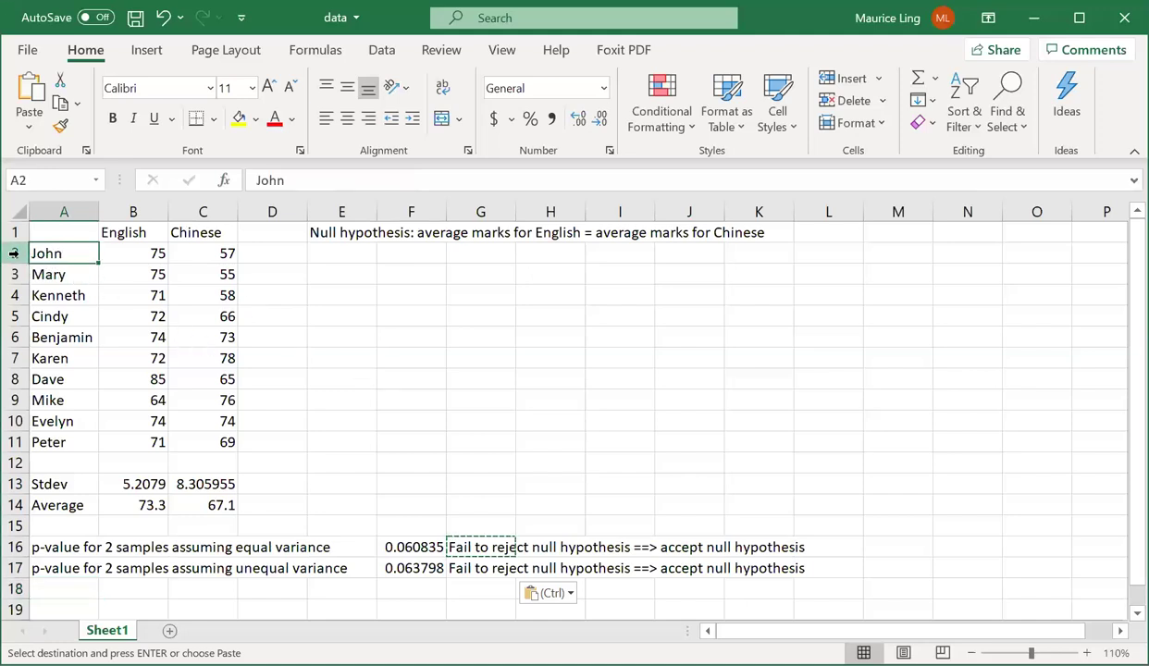
{"action": "left_click", "coordinate": [17, 253]}
{"action": "left_click", "coordinate": [25, 274]}
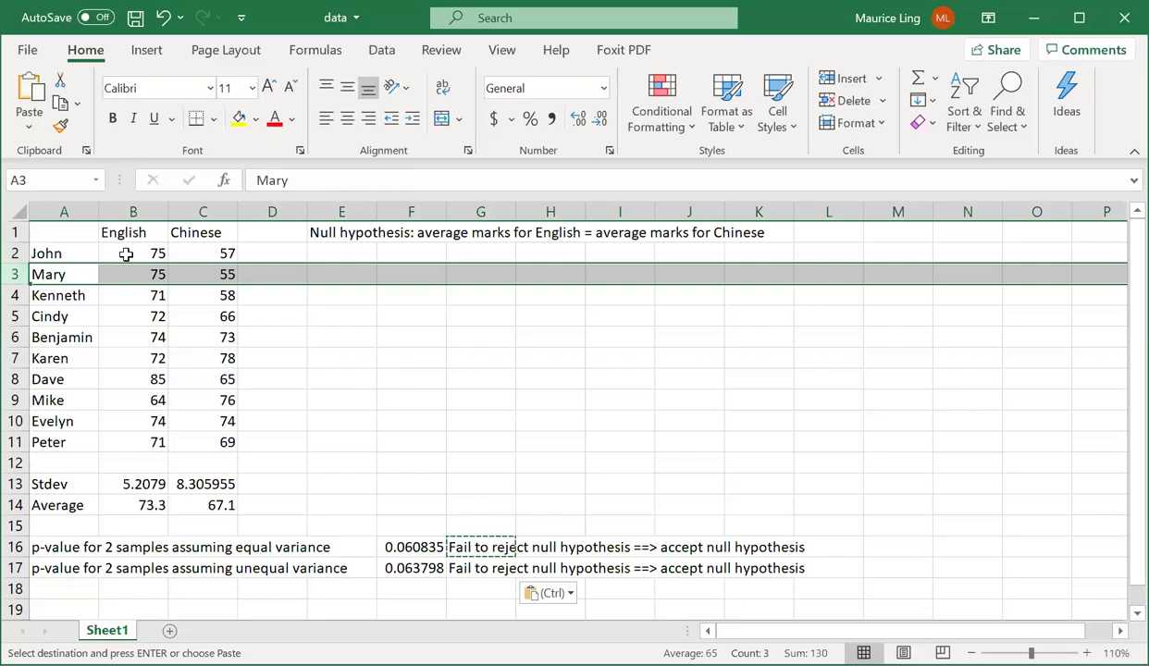
{"action": "left_click", "coordinate": [123, 255]}
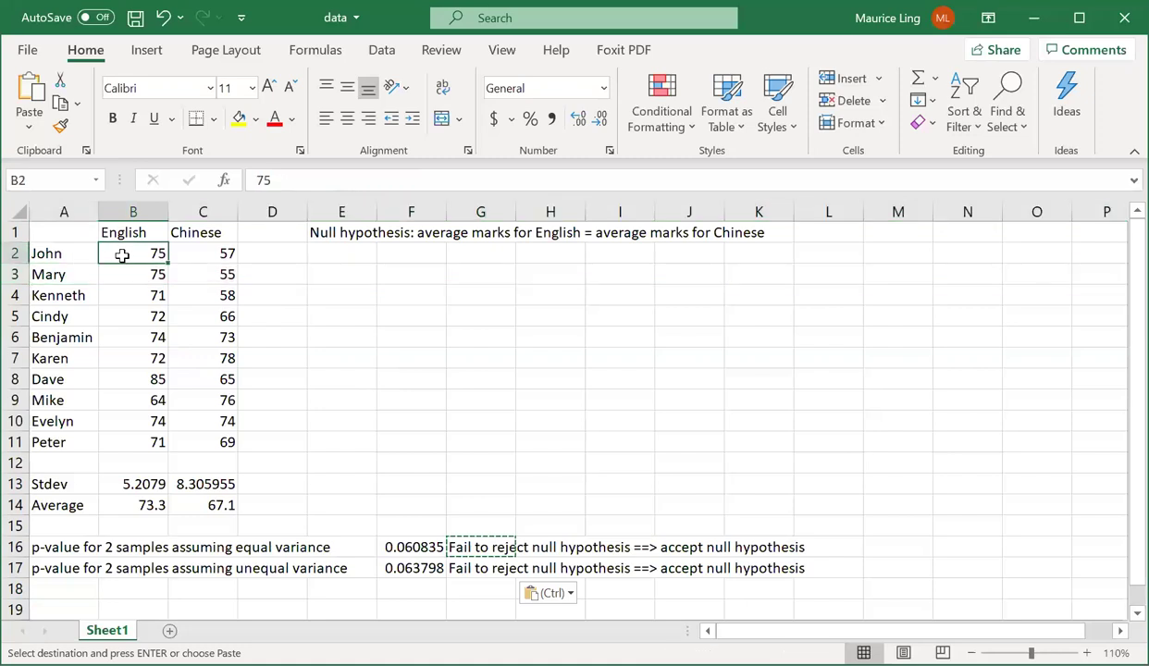
{"action": "left_click", "coordinate": [227, 257]}
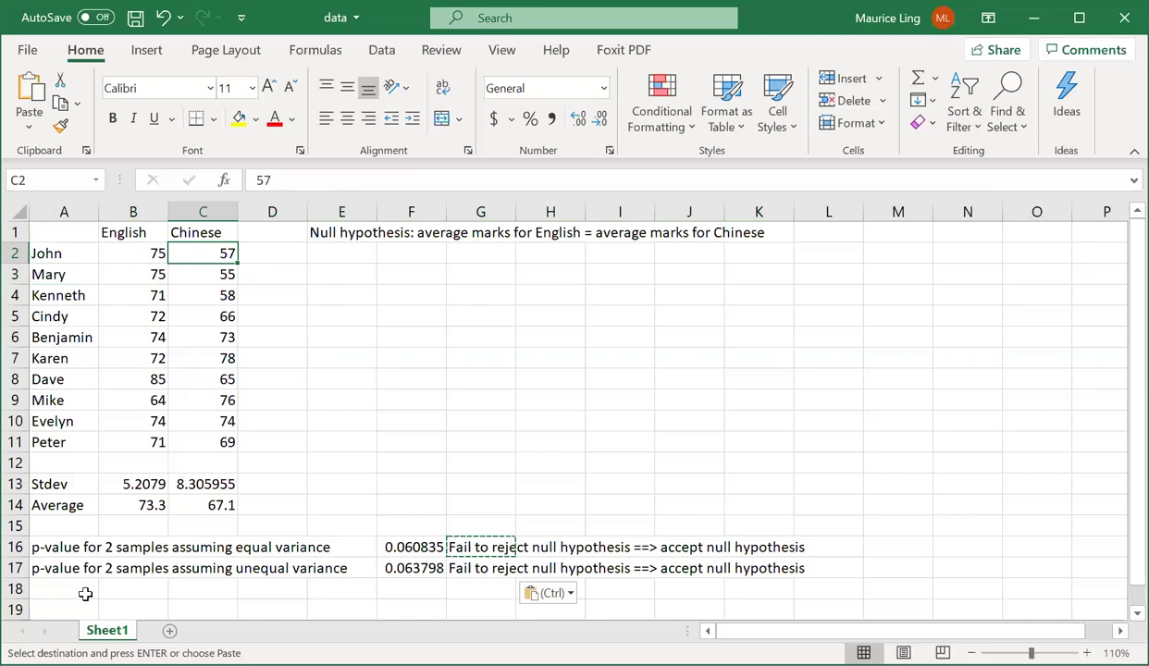
Step: Enter the label "paired t-test" in A18, below the two p-value labels
{"action": "left_click", "coordinate": [51, 582]}
{"action": "type", "text": "paired t-test"}
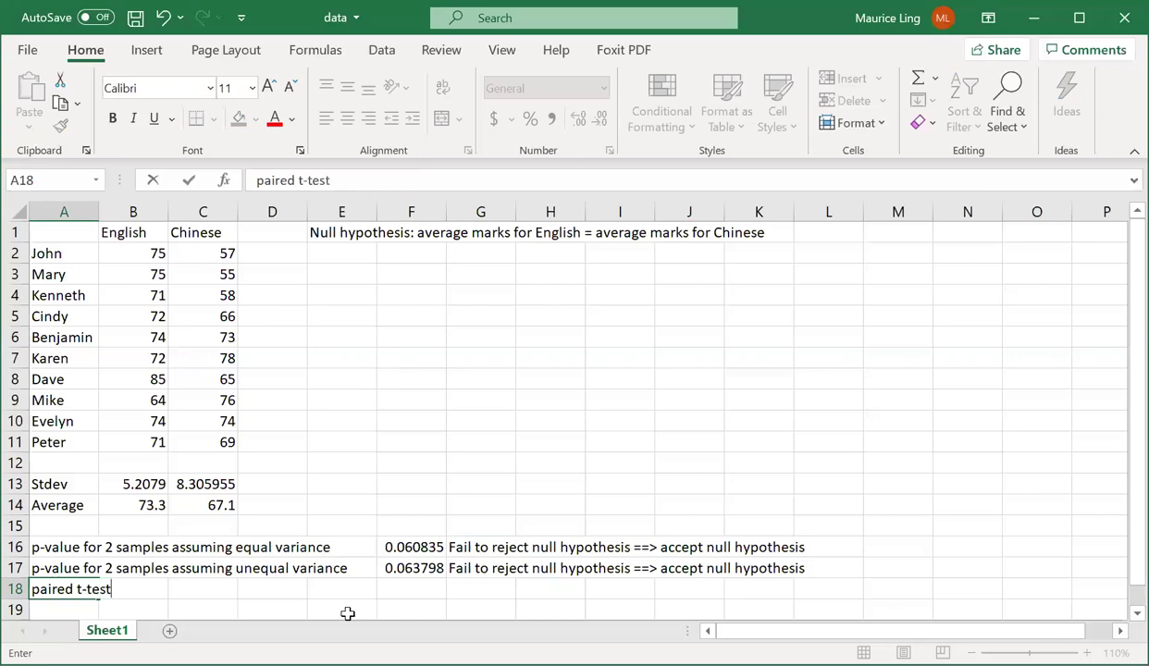
{"action": "left_click", "coordinate": [389, 590]}
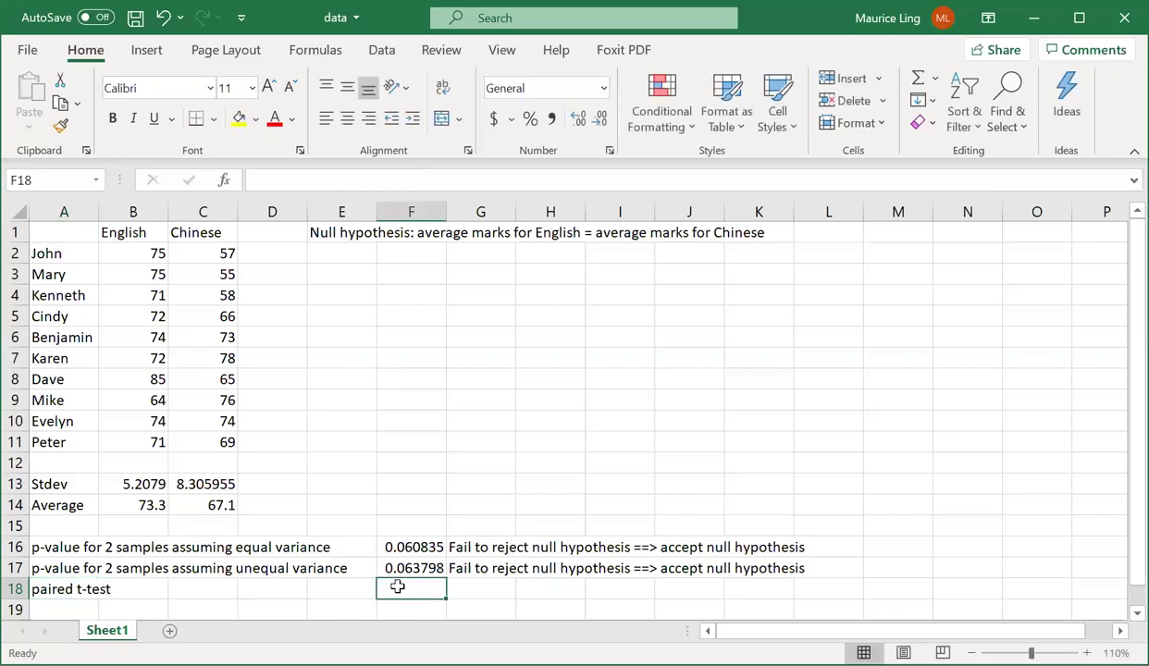
Step: Copy the formula text =T.TEST(B1:B11,C1:C11,2,3) from F17 into F18, keeping the same cell ranges
{"action": "left_click", "coordinate": [404, 566]}
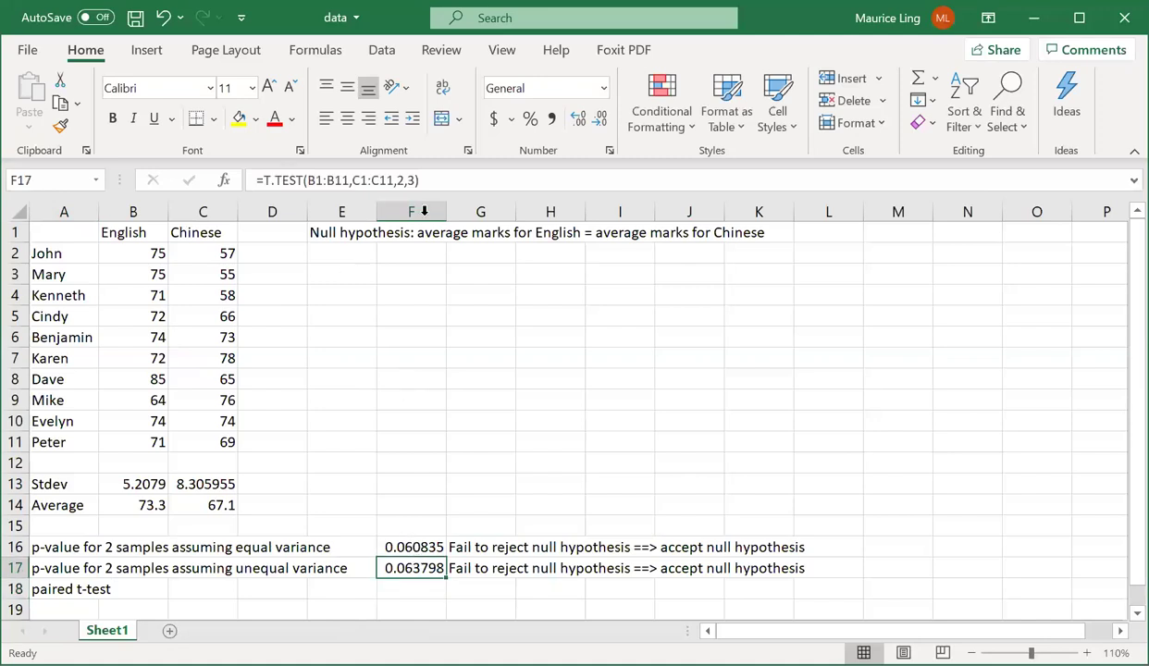
{"action": "left_click", "coordinate": [435, 182]}
{"action": "left_click_drag", "start_coordinate": [436, 182], "coordinate": [211, 176]}
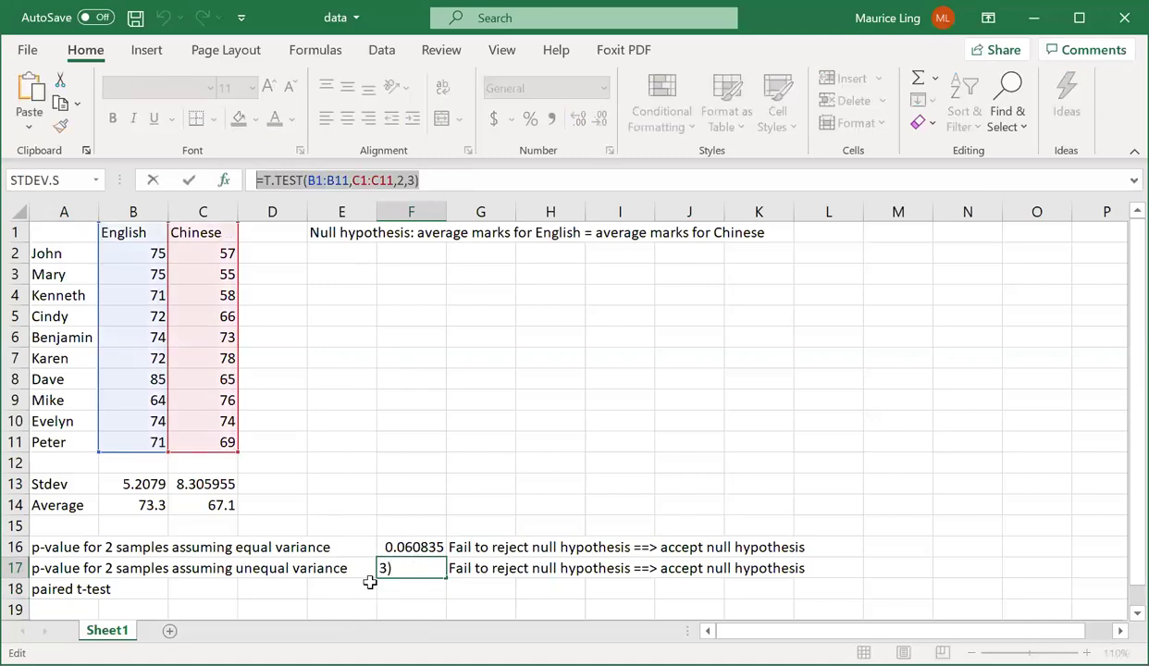
{"action": "key", "text": "Return"}
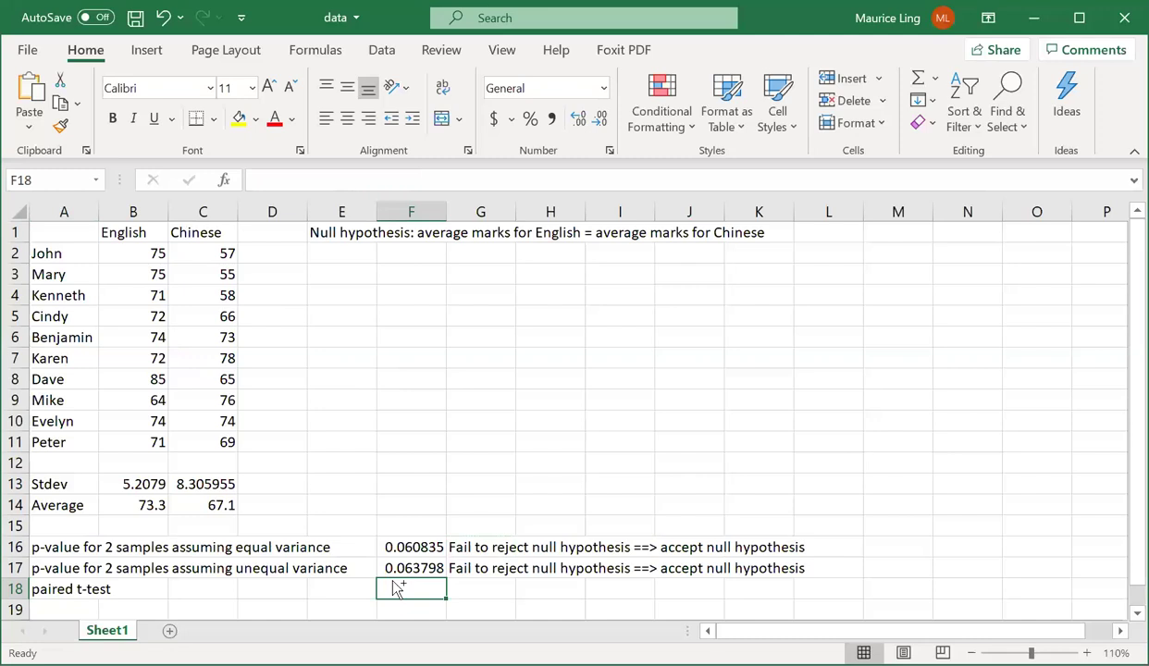
{"action": "key", "text": "ctrl+v"}
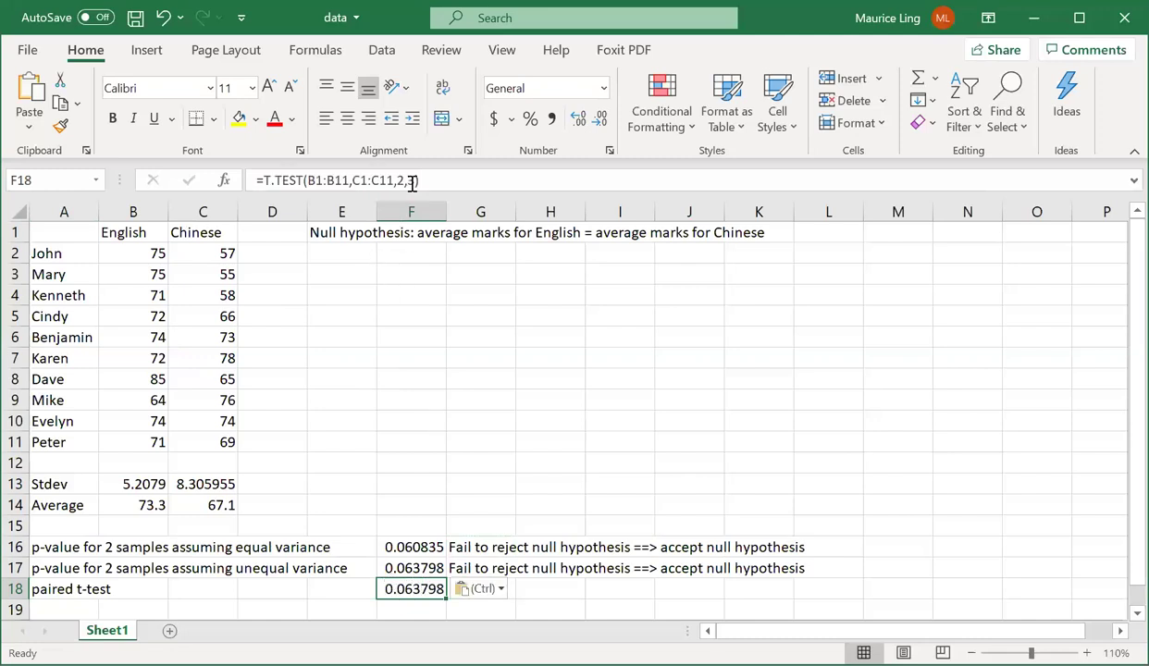
Step: Change the Type argument of the T.TEST in F18 to 1 for a paired test
{"action": "left_click", "coordinate": [416, 180]}
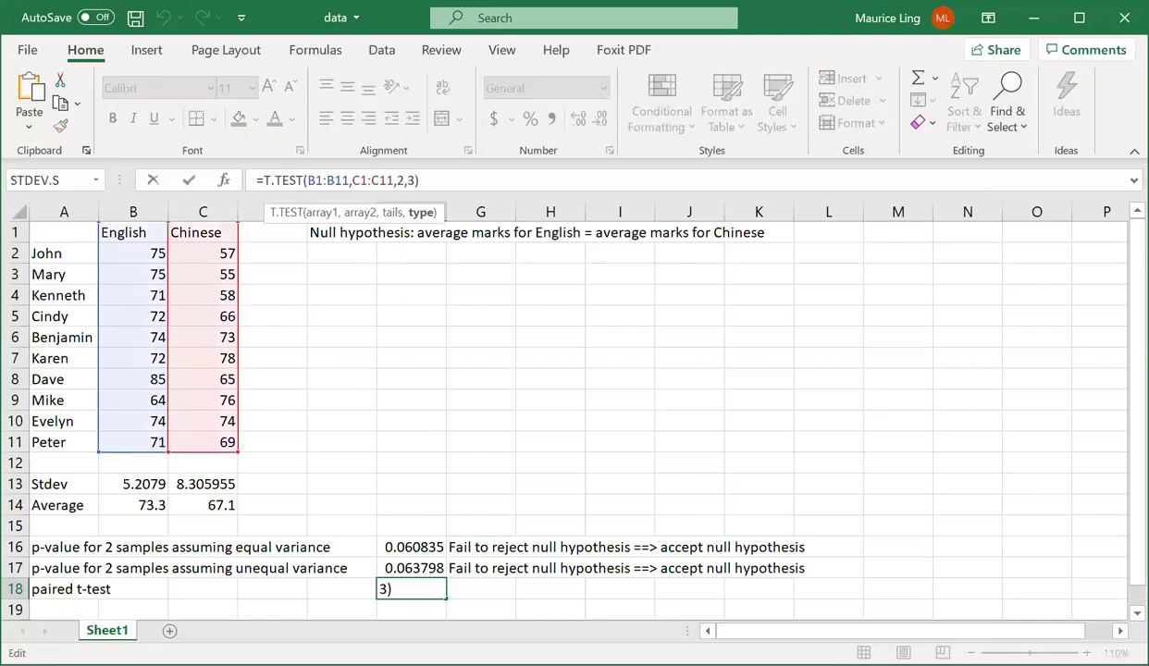
{"action": "key", "text": "BackSpace"}
{"action": "type", "text": "1"}
{"action": "key", "text": "Return"}
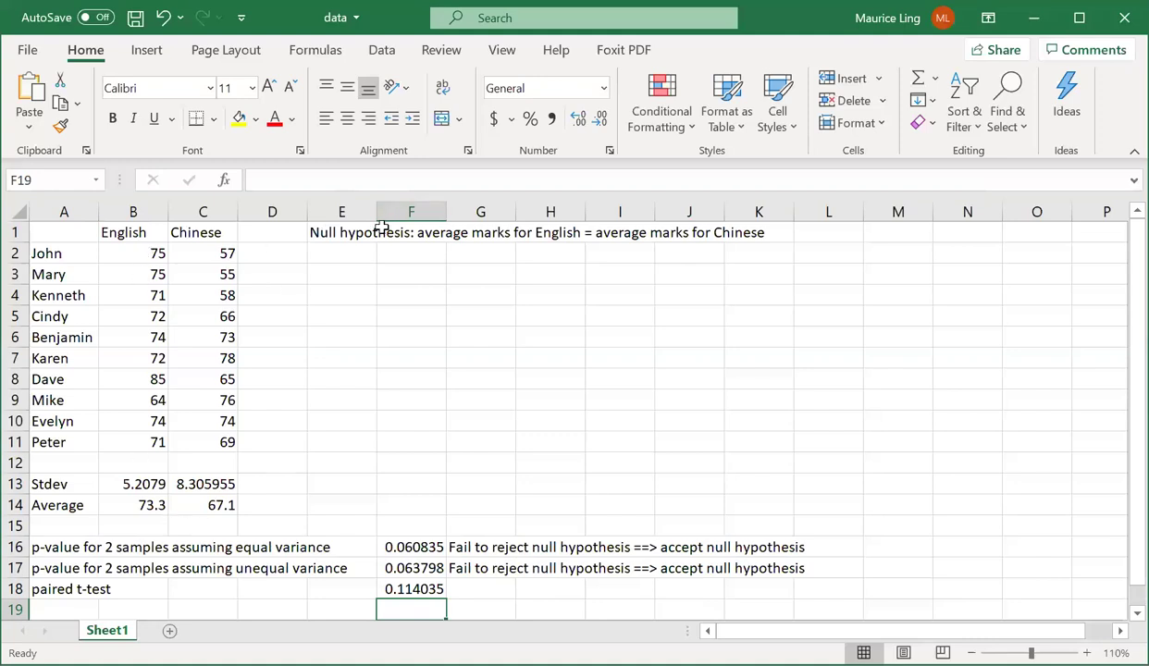
Step: Copy the null hypothesis conclusion from G17 to G18 for the paired t-test
{"action": "left_click", "coordinate": [475, 570]}
{"action": "key", "text": "ctrl+c"}
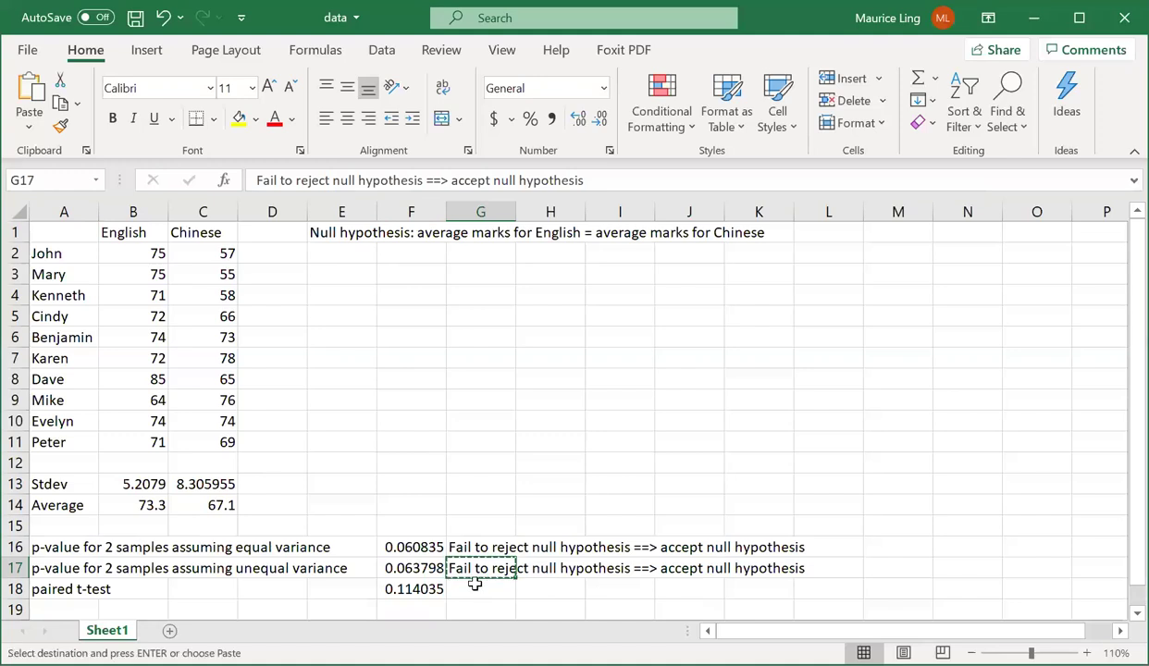
{"action": "left_click", "coordinate": [474, 586]}
{"action": "key", "text": "ctrl+v"}
{"action": "left_click", "coordinate": [810, 485]}
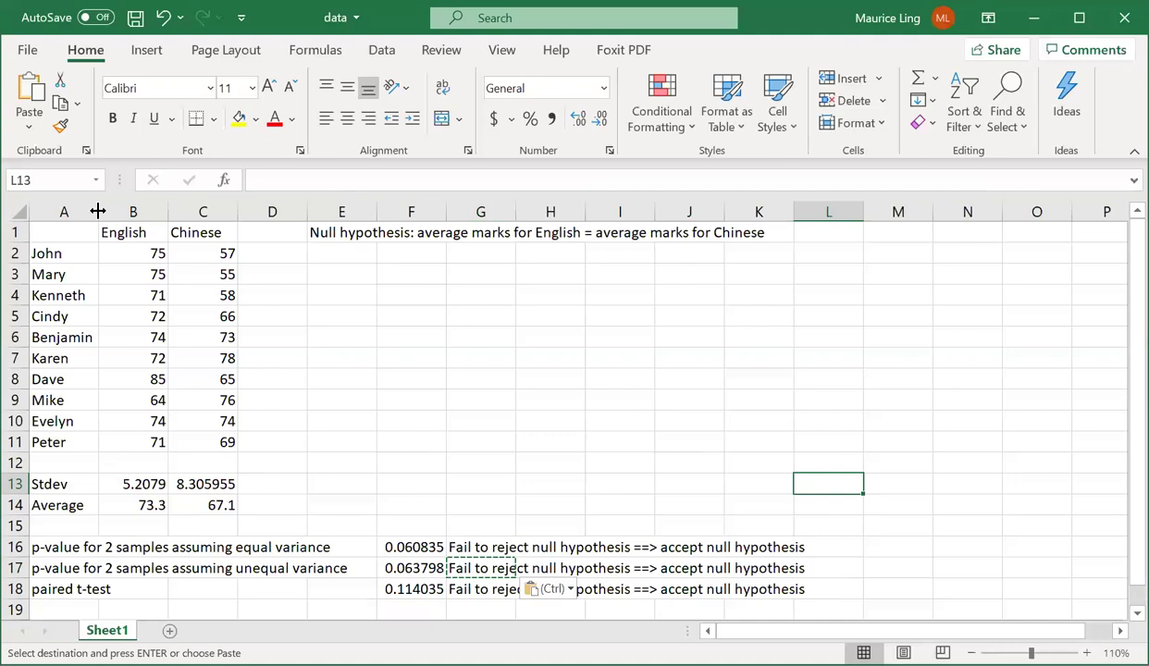
Step: Widen column A and move the p-values and conclusions from F16:G18 to the block starting at C16
{"action": "left_click_drag", "start_coordinate": [97, 211], "coordinate": [178, 215]}
{"action": "left_click", "coordinate": [506, 552]}
{"action": "left_click_drag", "start_coordinate": [506, 558], "coordinate": [577, 592]}
{"action": "key", "text": "ctrl+c"}
{"action": "left_click", "coordinate": [203, 547]}
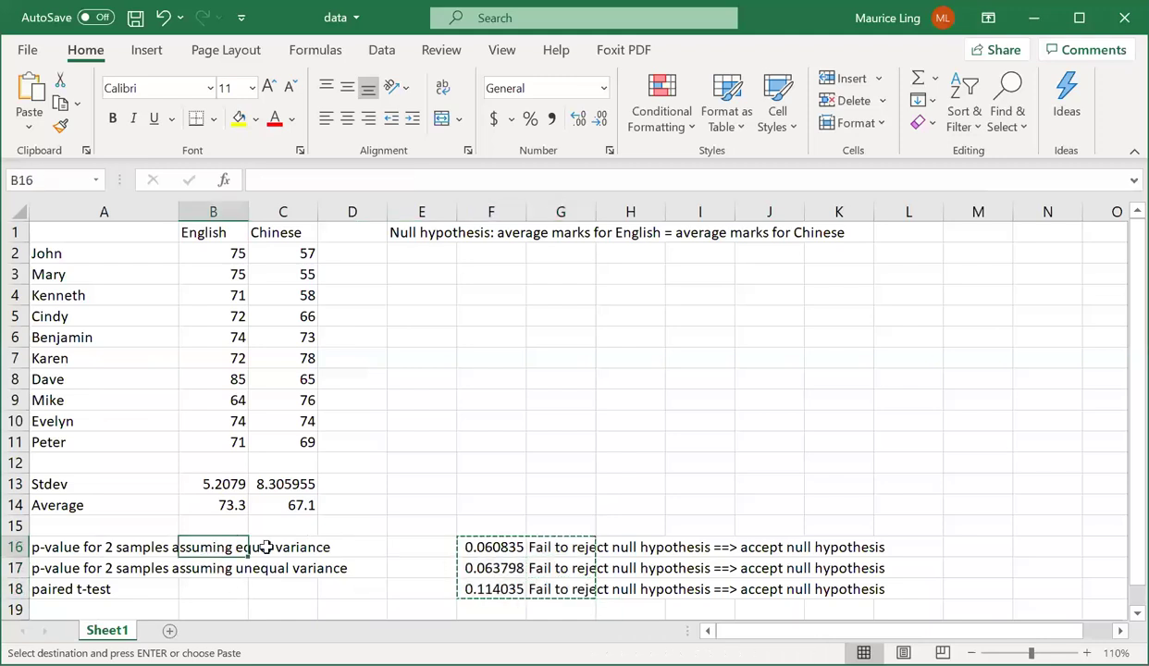
{"action": "left_click", "coordinate": [267, 547]}
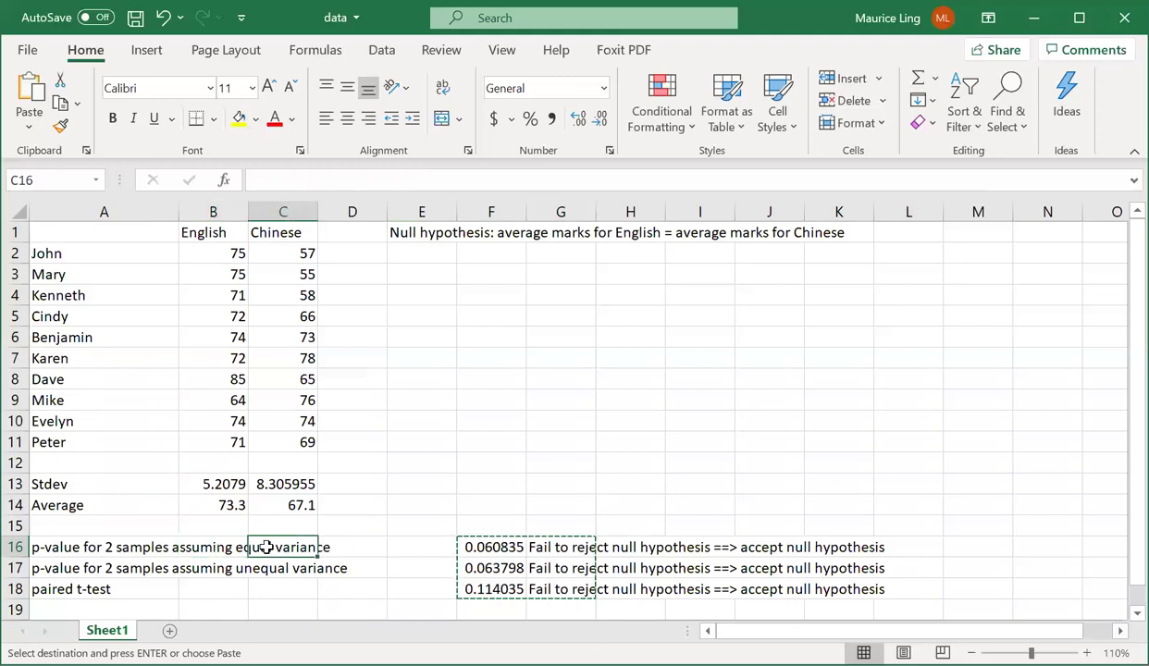
{"action": "key", "text": "ctrl+v"}
{"action": "left_click", "coordinate": [564, 462]}
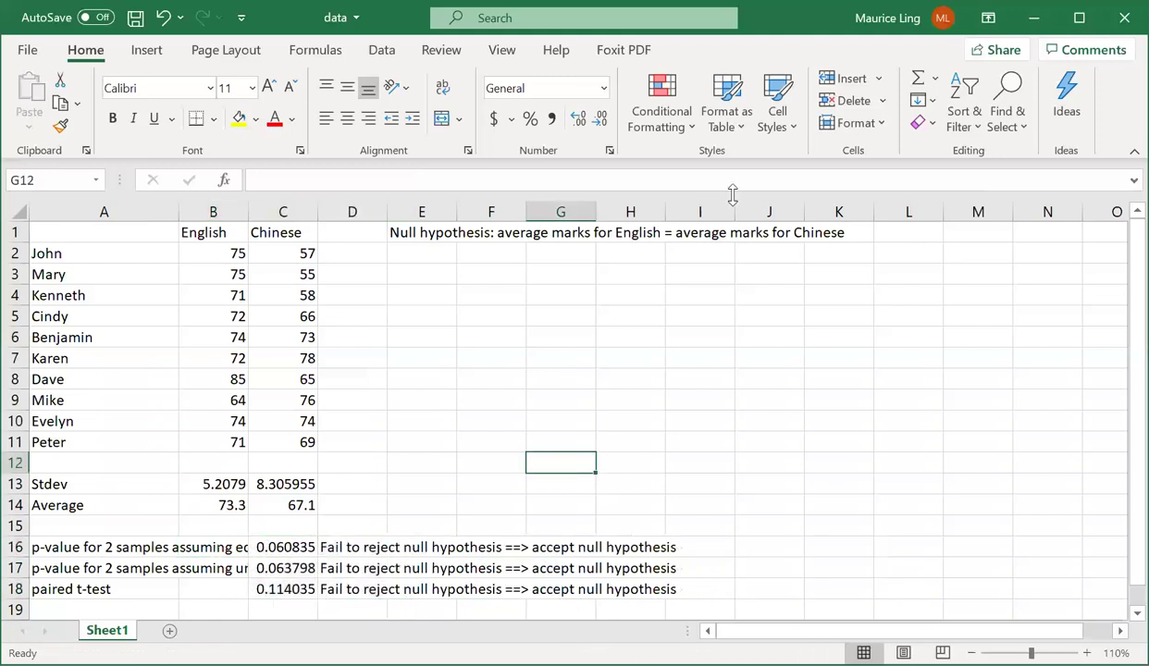
Step: Examine the t-Test tools offered in Data Analysis and the input options of t-Test: Paired Two Sample for Means
{"action": "left_click", "coordinate": [381, 50]}
{"action": "left_click", "coordinate": [1037, 81]}
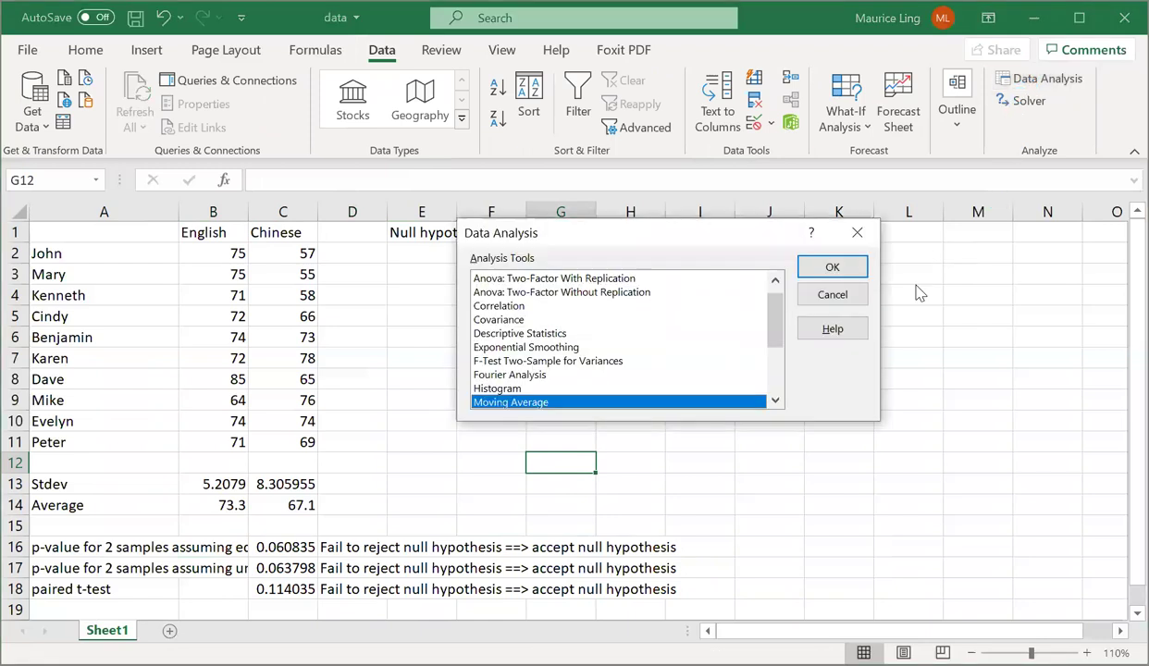
{"action": "left_click_drag", "start_coordinate": [774, 310], "coordinate": [753, 374]}
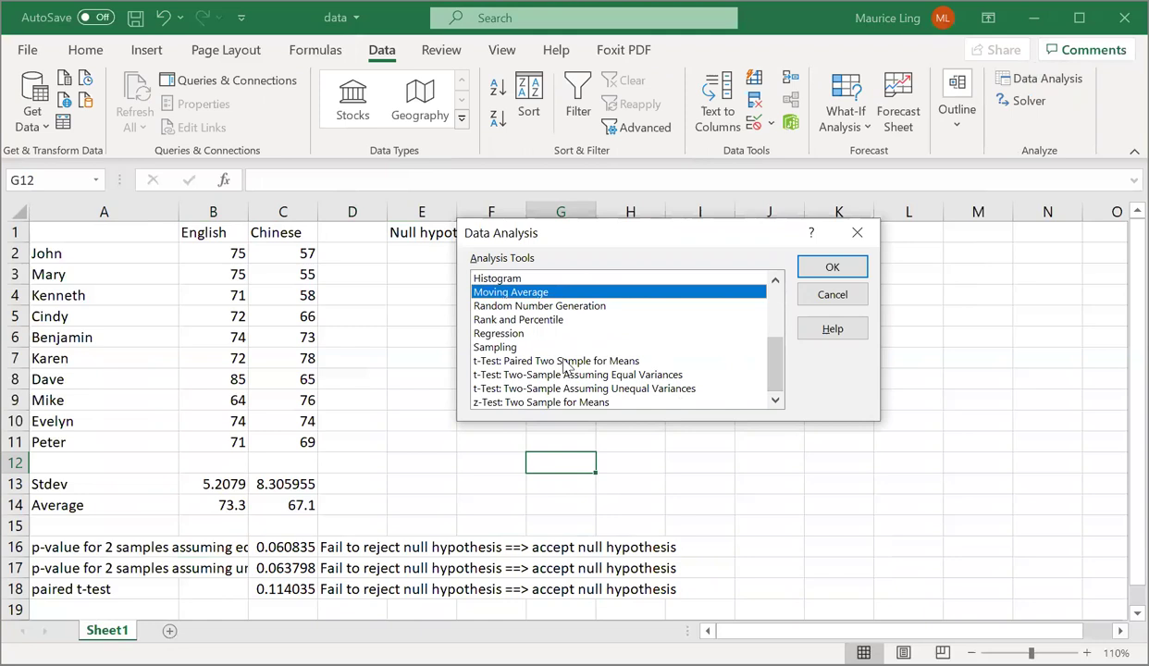
{"action": "left_click", "coordinate": [566, 362]}
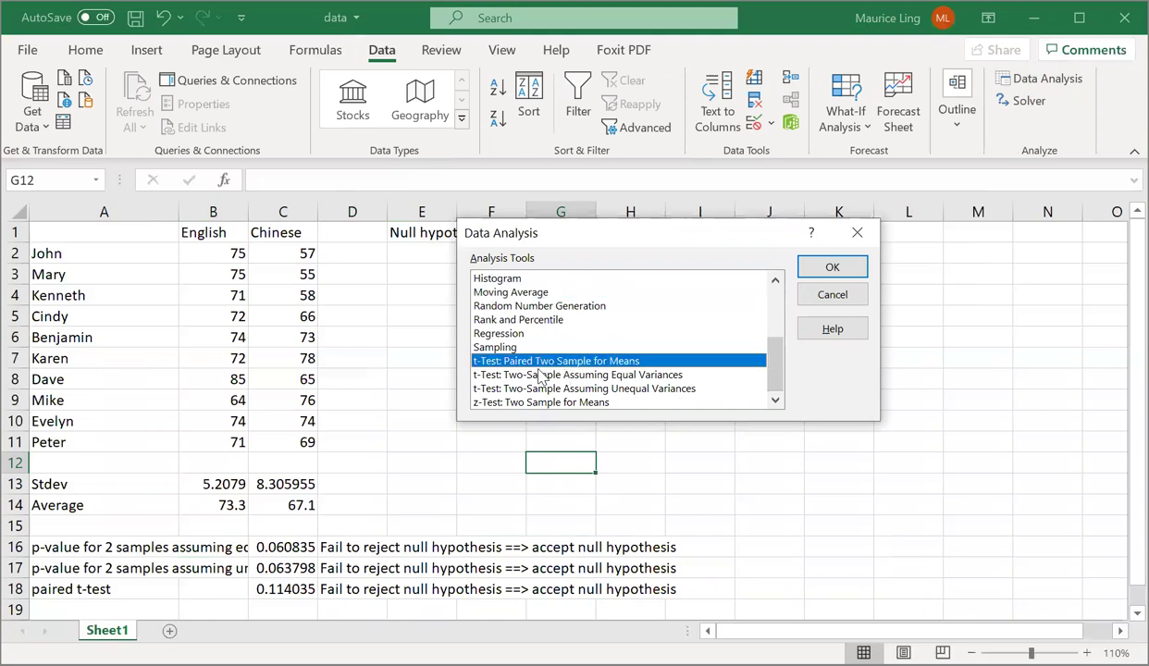
{"action": "left_click", "coordinate": [554, 376]}
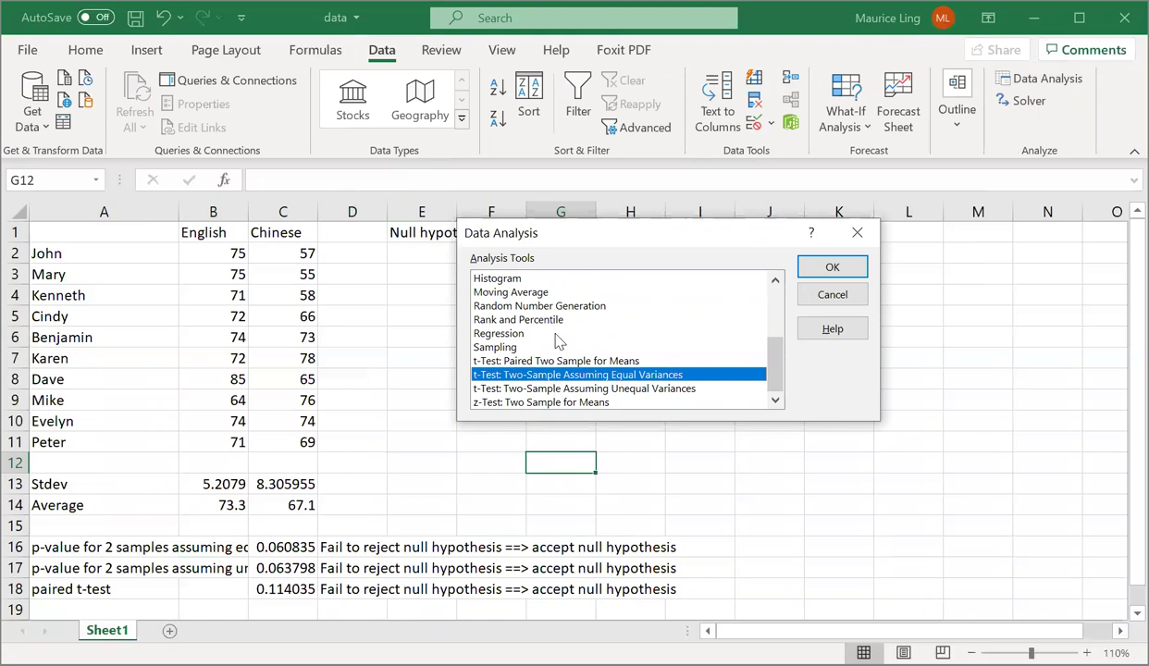
{"action": "left_click", "coordinate": [616, 389]}
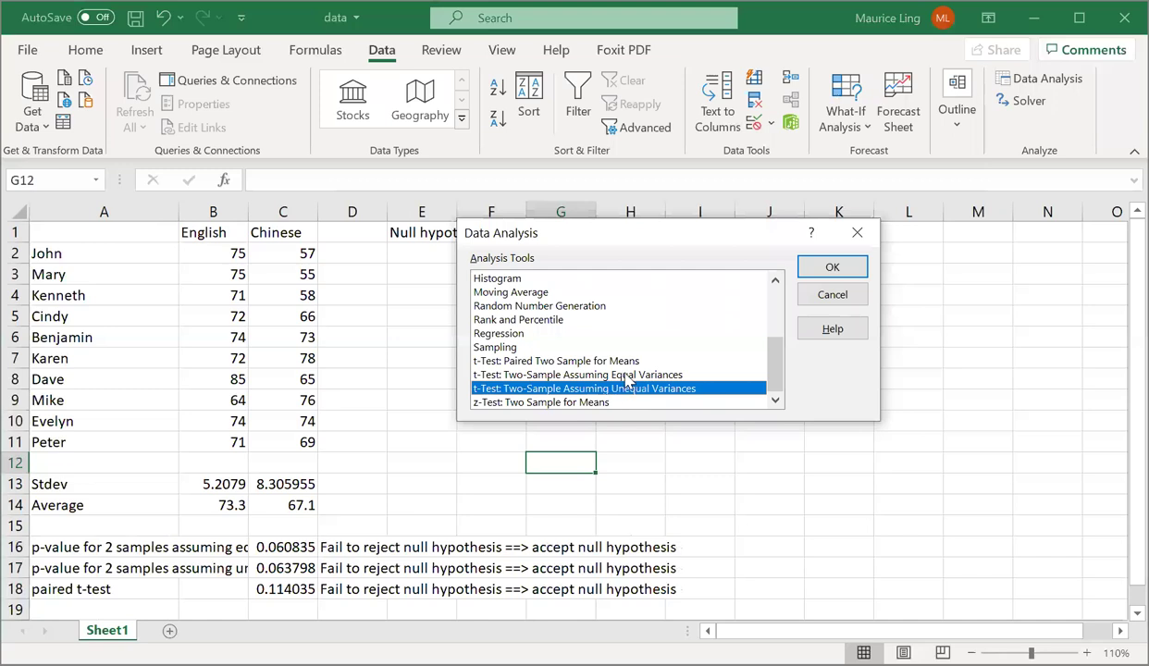
{"action": "left_click", "coordinate": [608, 360]}
{"action": "left_click", "coordinate": [832, 269]}
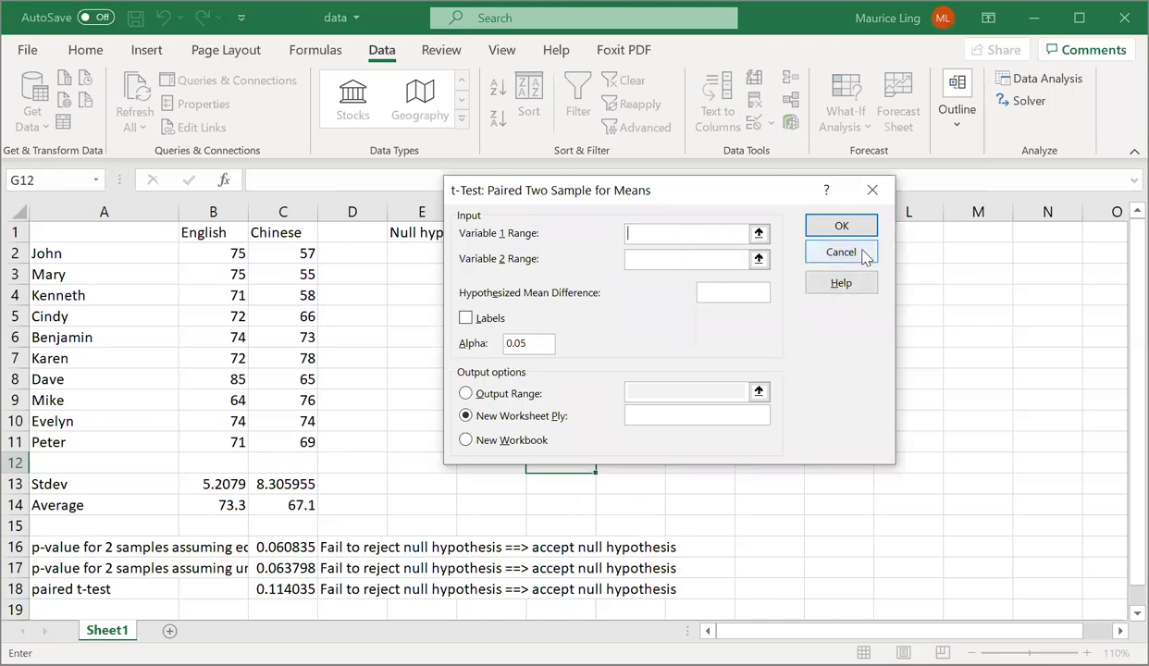
{"action": "left_click_drag", "start_coordinate": [863, 253], "coordinate": [541, 422]}
{"action": "key", "text": "Escape"}
Step: Examine the input options of t-Test: Two-Sample Assuming Equal Variances, and close Data Analysis without running it
{"action": "scroll", "coordinate": [753, 397], "scroll_direction": "down", "scroll_amount": 1}
{"action": "left_click", "coordinate": [661, 404]}
{"action": "double_click", "coordinate": [663, 405]}
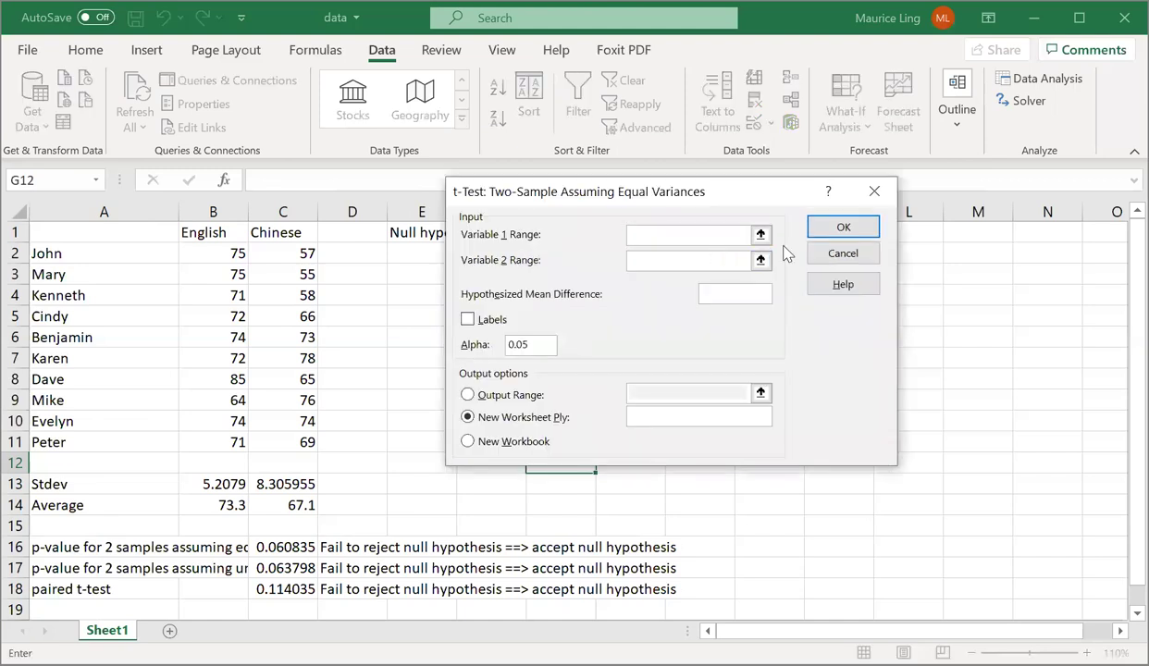
{"action": "left_click", "coordinate": [849, 261]}
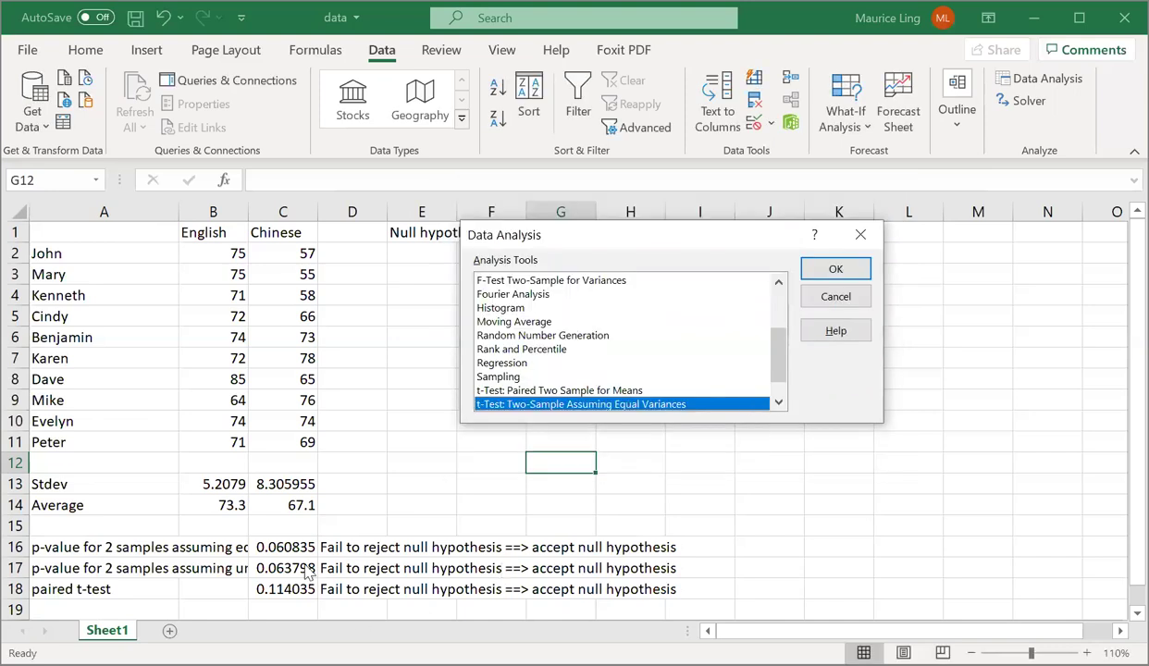
{"action": "left_click", "coordinate": [847, 297]}
Step: Highlight the unequal variance p-value in C17 with a yellow fill
{"action": "left_click", "coordinate": [301, 568]}
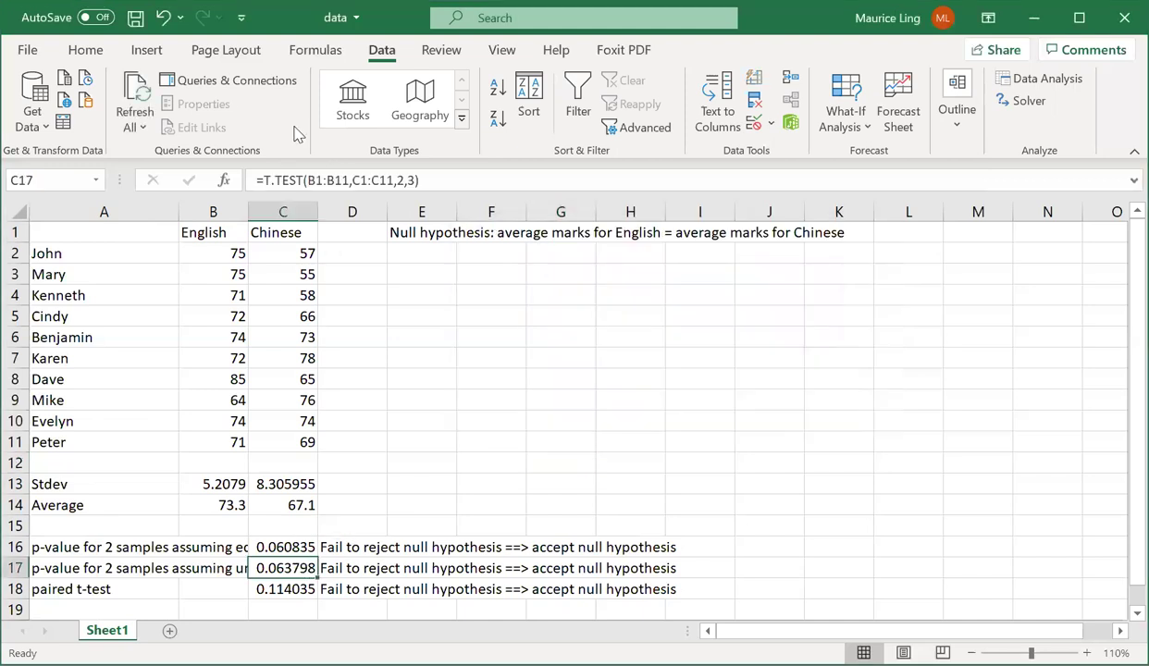
{"action": "left_click", "coordinate": [85, 49]}
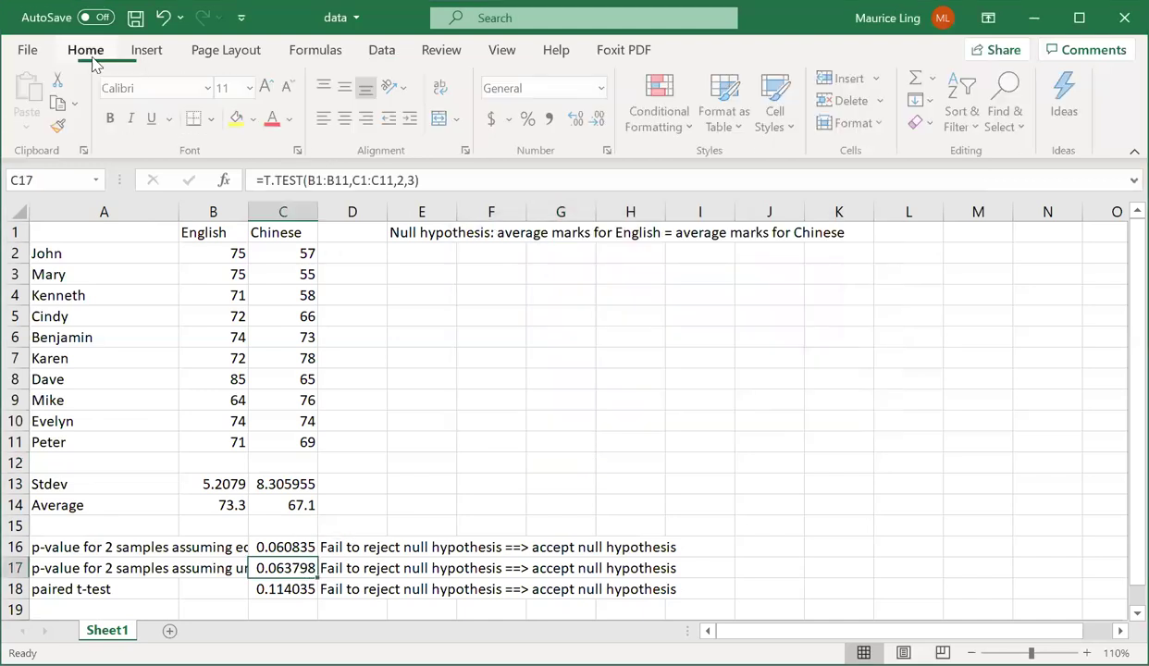
{"action": "left_click", "coordinate": [239, 119]}
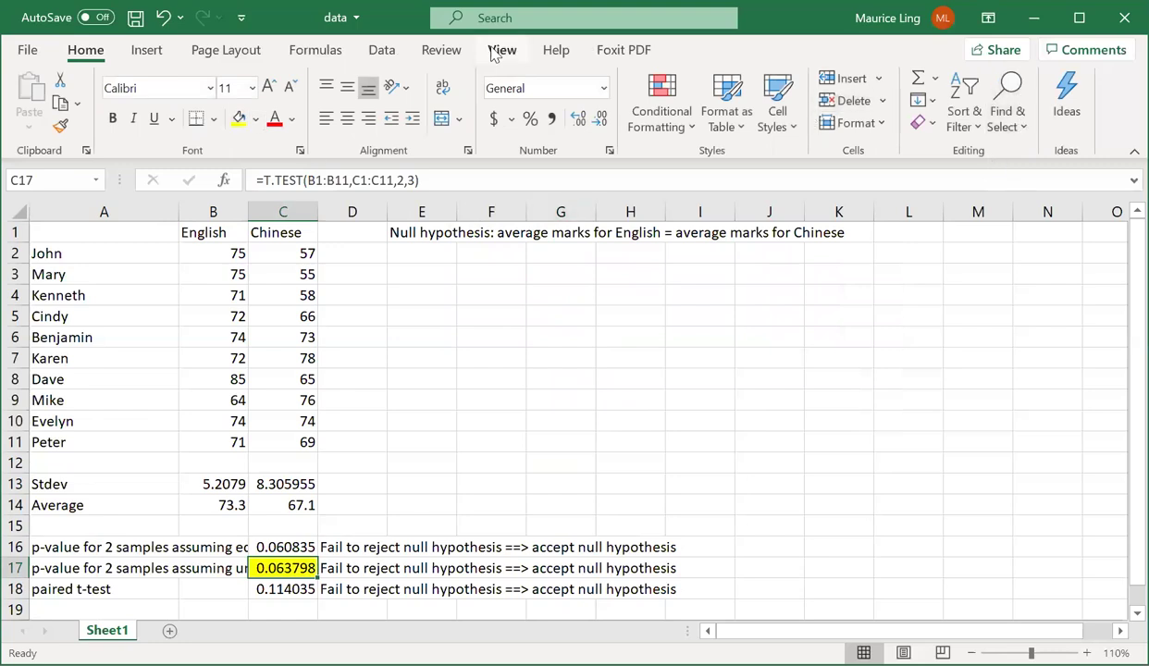
Step: Set up a Data Analysis t-Test: Two-Sample Assuming Unequal Variances with $B$1:$B$11 as the Variable 1 Range
{"action": "left_click", "coordinate": [381, 49]}
{"action": "left_click", "coordinate": [1041, 79]}
{"action": "scroll", "coordinate": [740, 342], "scroll_direction": "down", "scroll_amount": 1}
{"action": "left_click", "coordinate": [685, 393]}
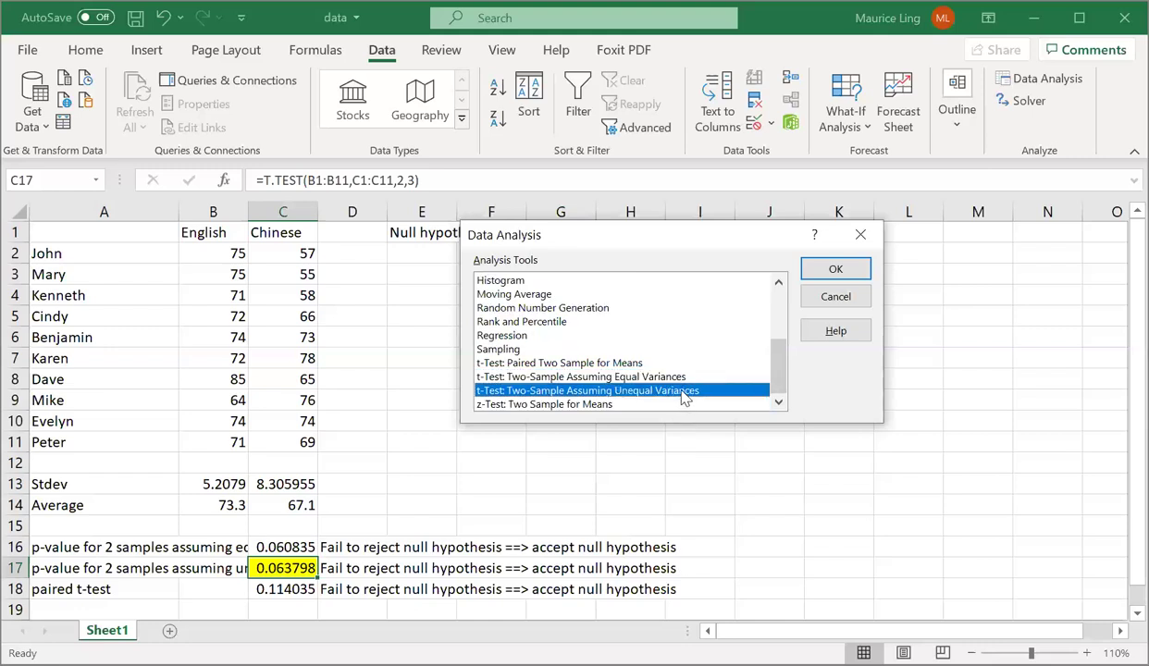
{"action": "left_click", "coordinate": [851, 268]}
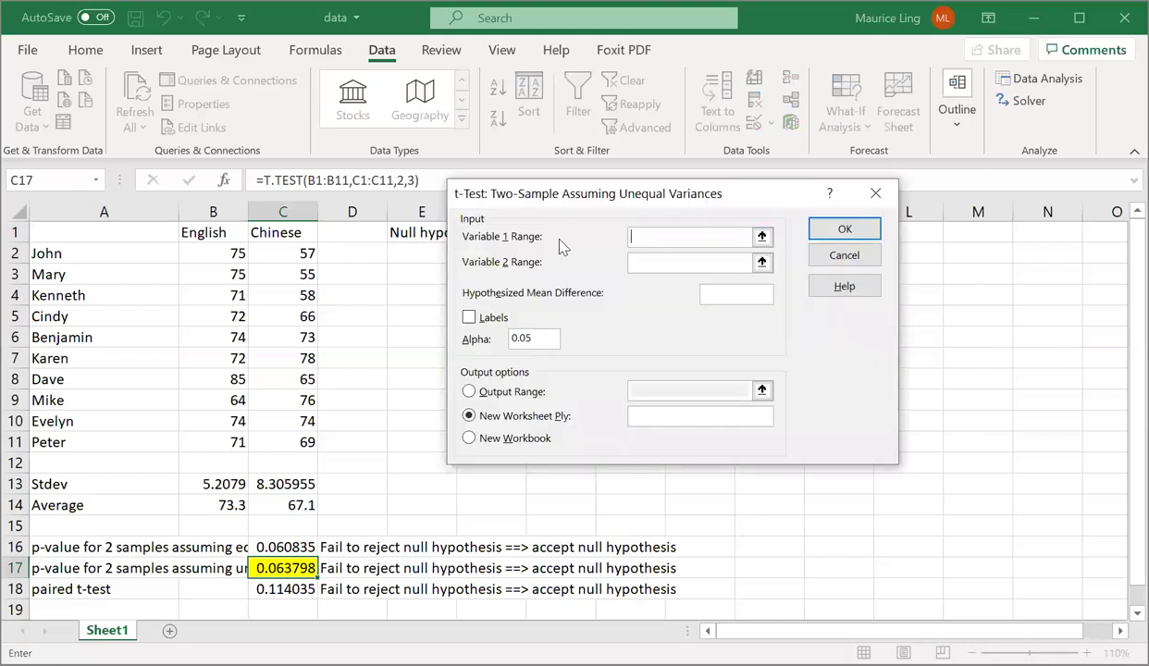
{"action": "left_click", "coordinate": [212, 232]}
{"action": "key", "text": "ctrl+shift+Down"}
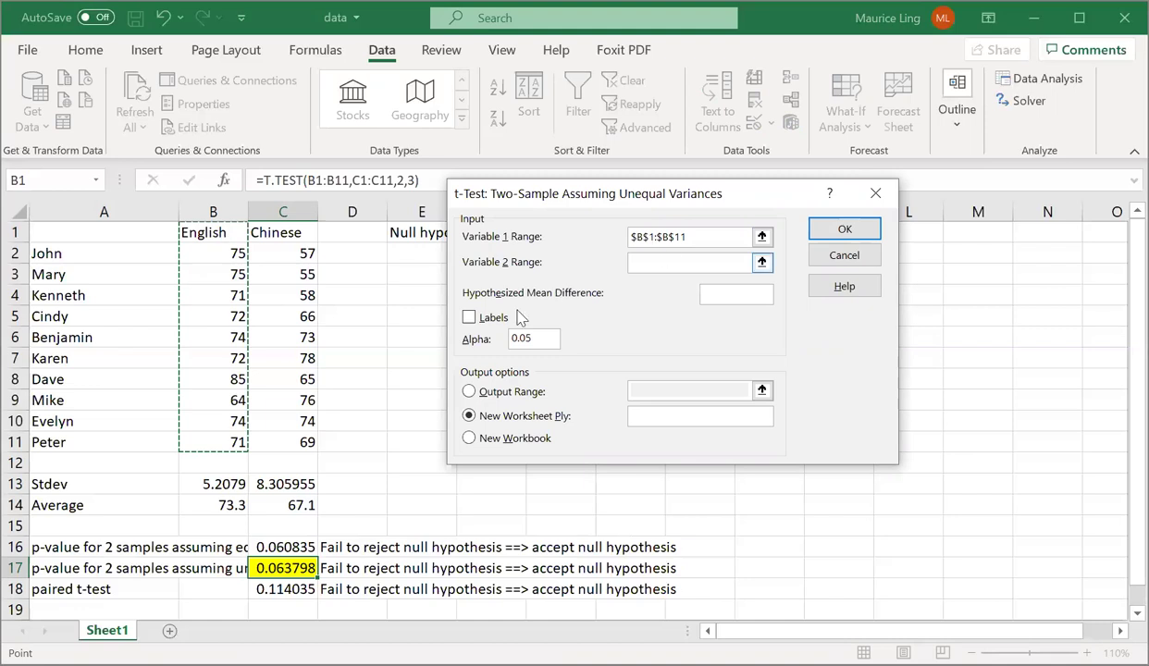
Step: Turn on Labels for the unequal variances t-test and set the Variable 2 Range to $C$1:$C$11
{"action": "left_click", "coordinate": [469, 317]}
{"action": "left_click", "coordinate": [681, 262]}
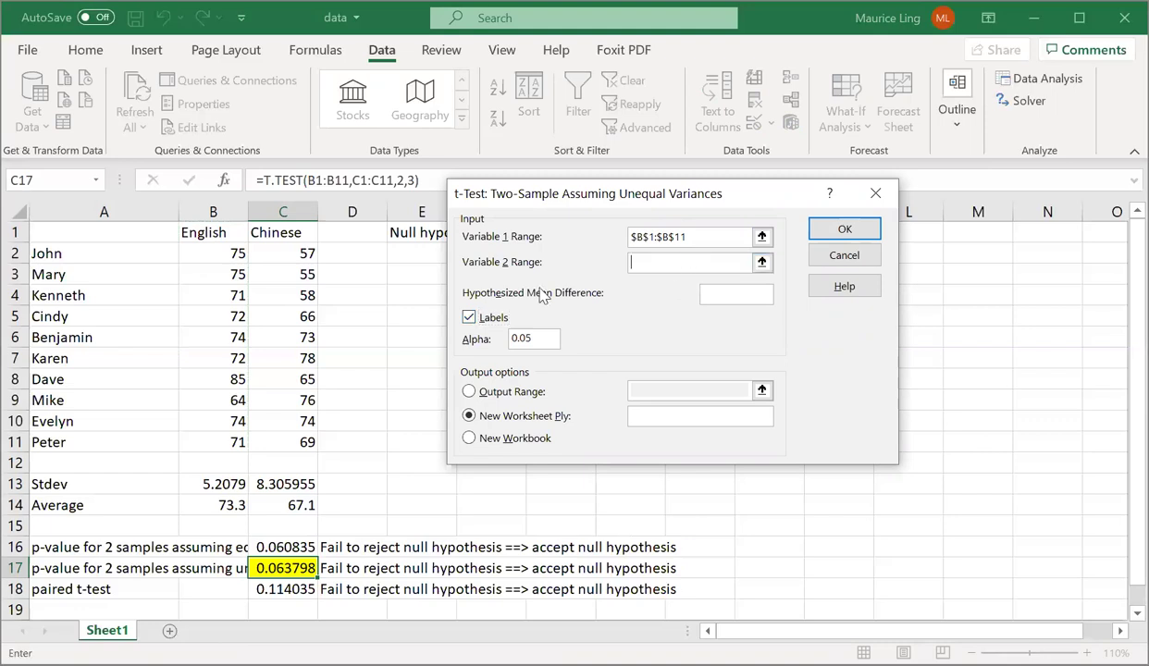
{"action": "left_click", "coordinate": [296, 234]}
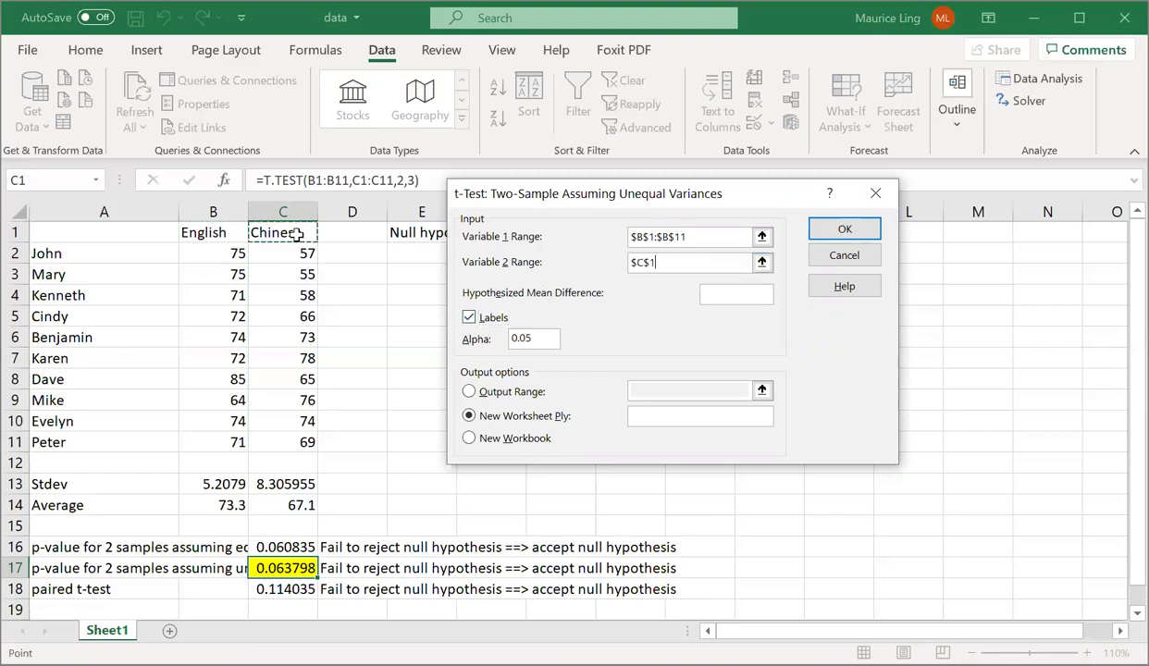
{"action": "left_click_drag", "start_coordinate": [296, 234], "coordinate": [296, 434]}
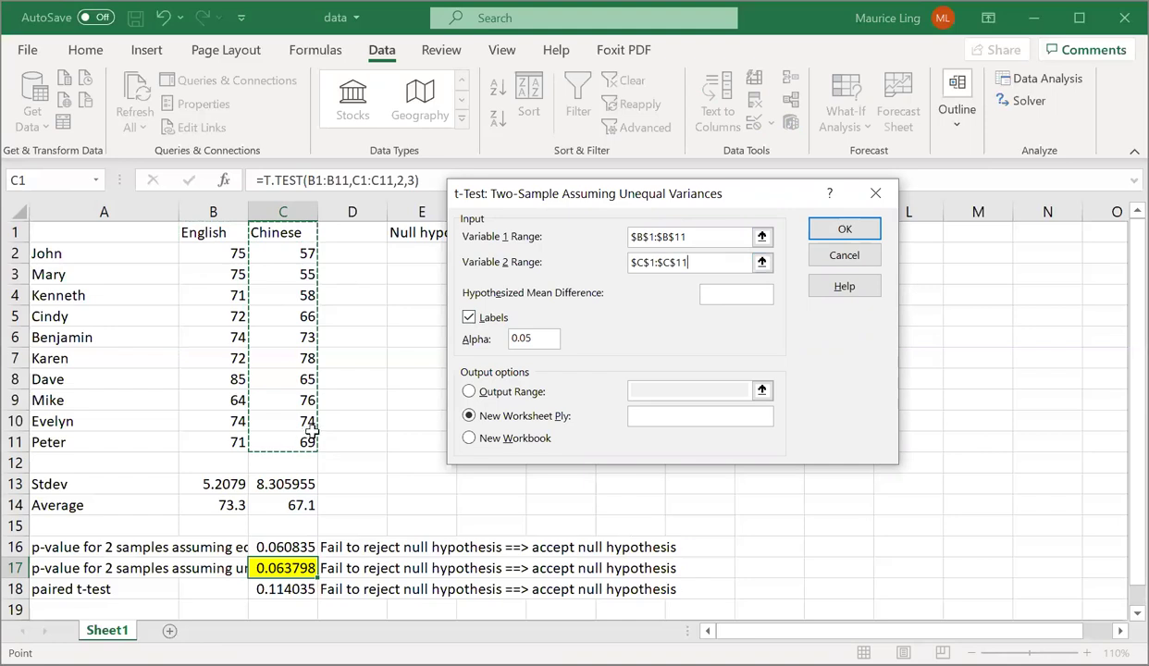
Step: Output the unequal variances t-test starting at cell E3 and widen column E to fit the row labels
{"action": "left_click", "coordinate": [470, 392]}
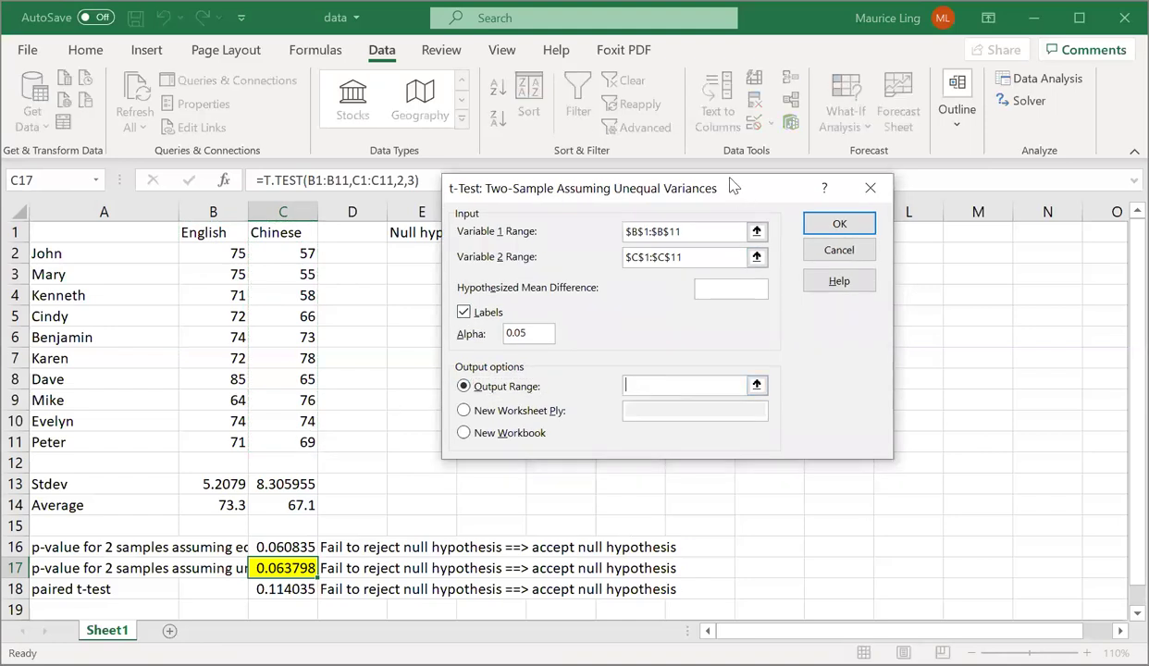
{"action": "left_click", "coordinate": [426, 266]}
{"action": "left_click", "coordinate": [1014, 209]}
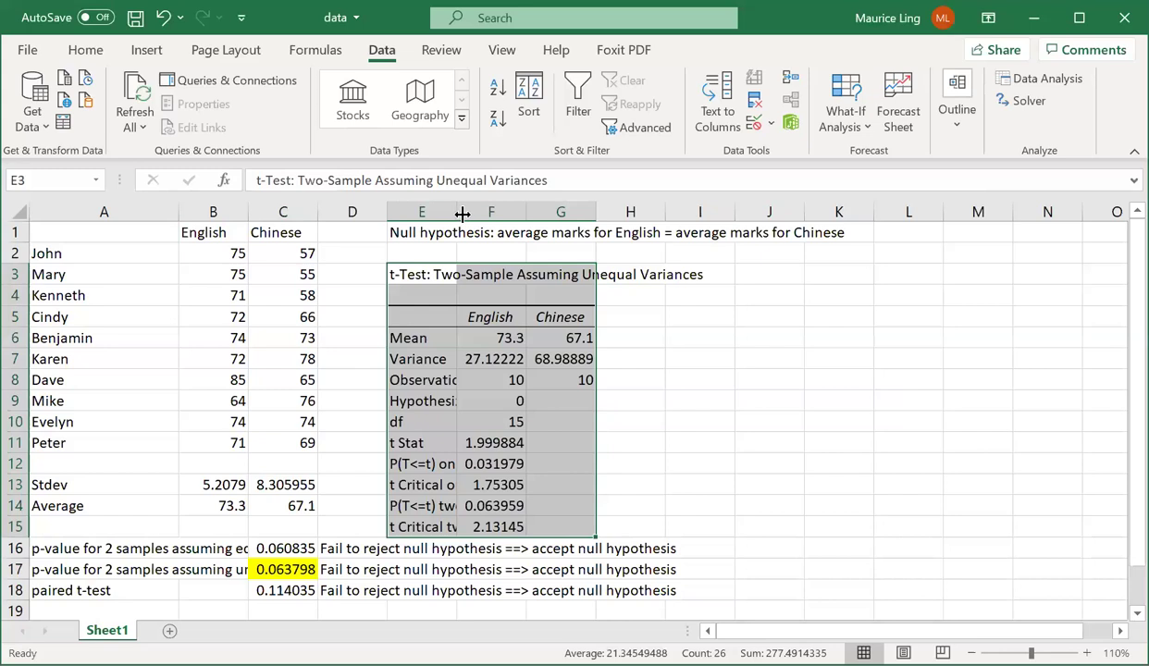
{"action": "left_click_drag", "start_coordinate": [457, 213], "coordinate": [532, 213]}
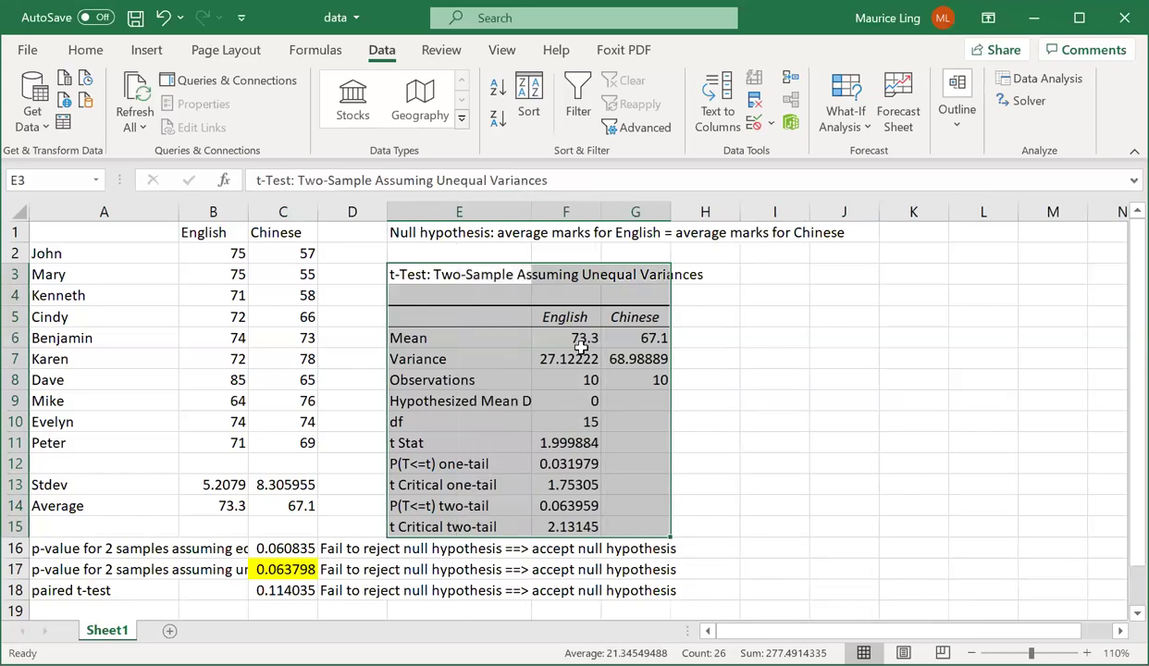
Step: Fill the t-test means in F6:G6 and the matching averages in B14:C14 with light green
{"action": "left_click", "coordinate": [582, 338]}
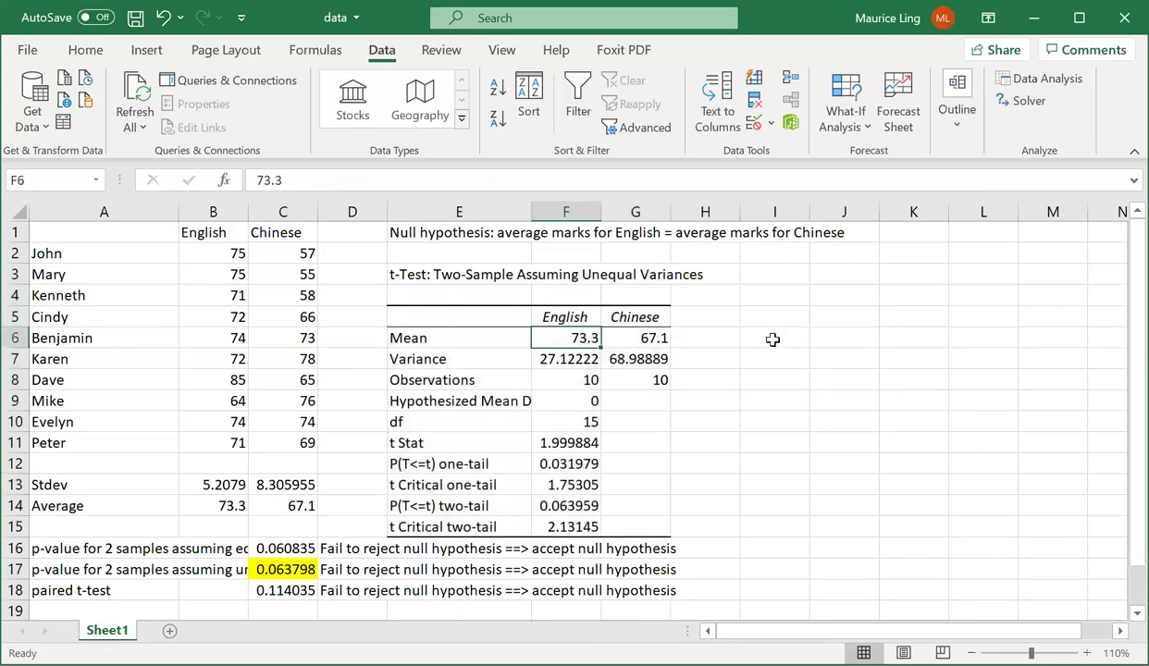
{"action": "left_click_drag", "start_coordinate": [587, 339], "coordinate": [651, 340]}
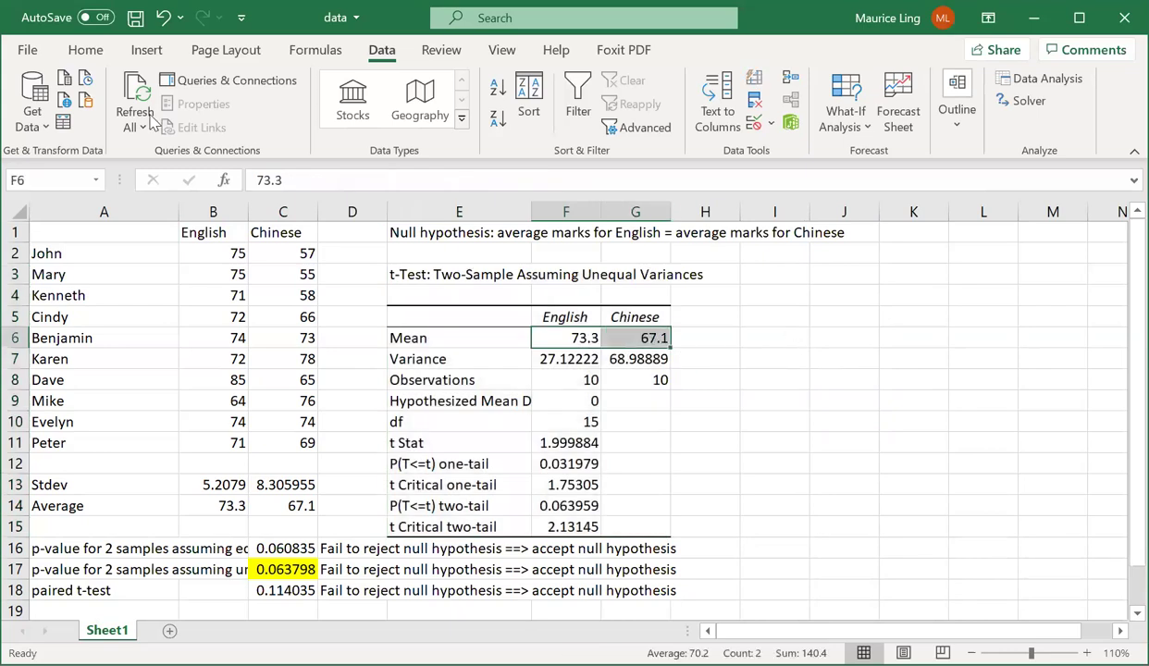
{"action": "left_click", "coordinate": [88, 57]}
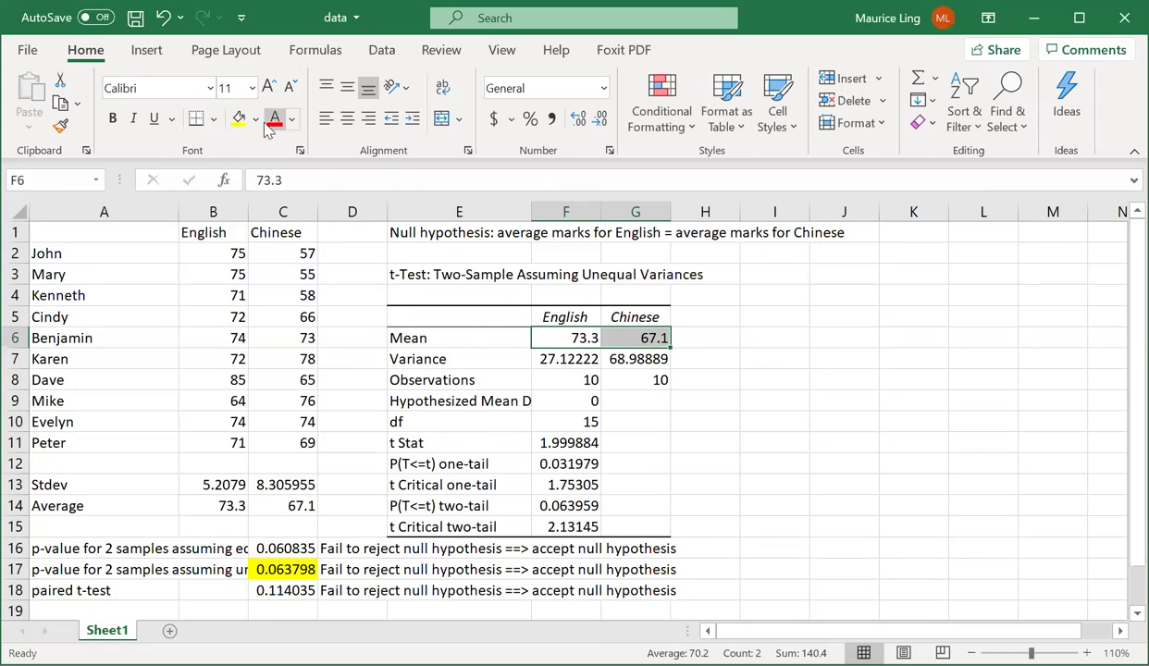
{"action": "left_click", "coordinate": [256, 120]}
{"action": "left_click", "coordinate": [393, 200]}
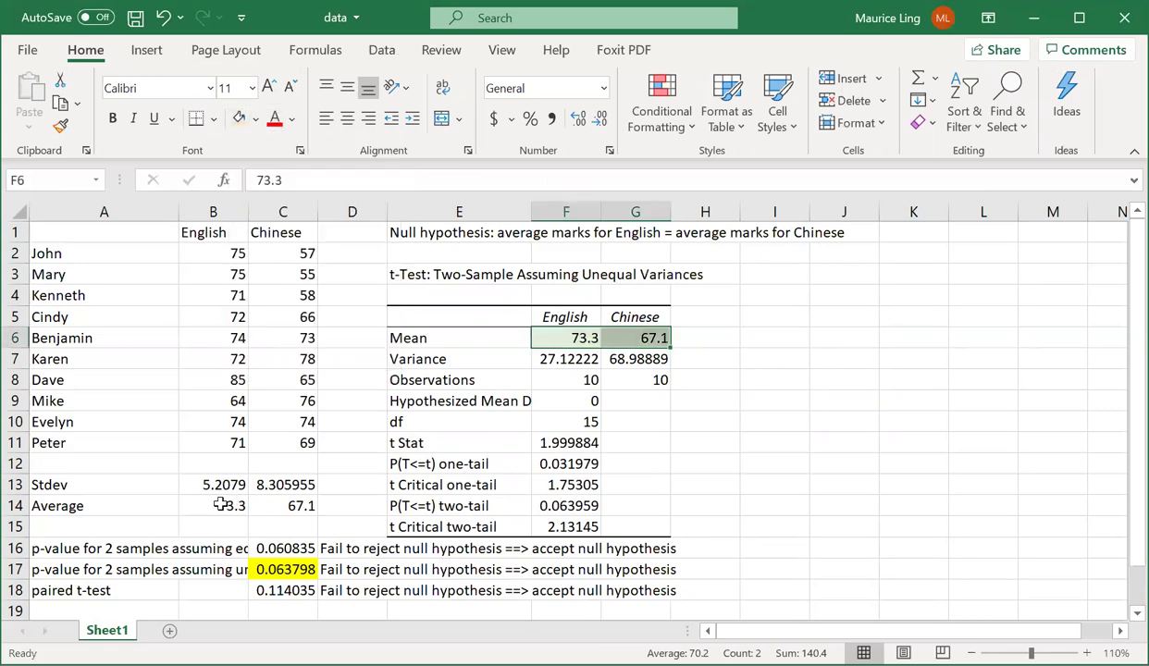
{"action": "left_click_drag", "start_coordinate": [220, 505], "coordinate": [302, 505]}
{"action": "left_click", "coordinate": [238, 118]}
{"action": "left_click", "coordinate": [636, 418]}
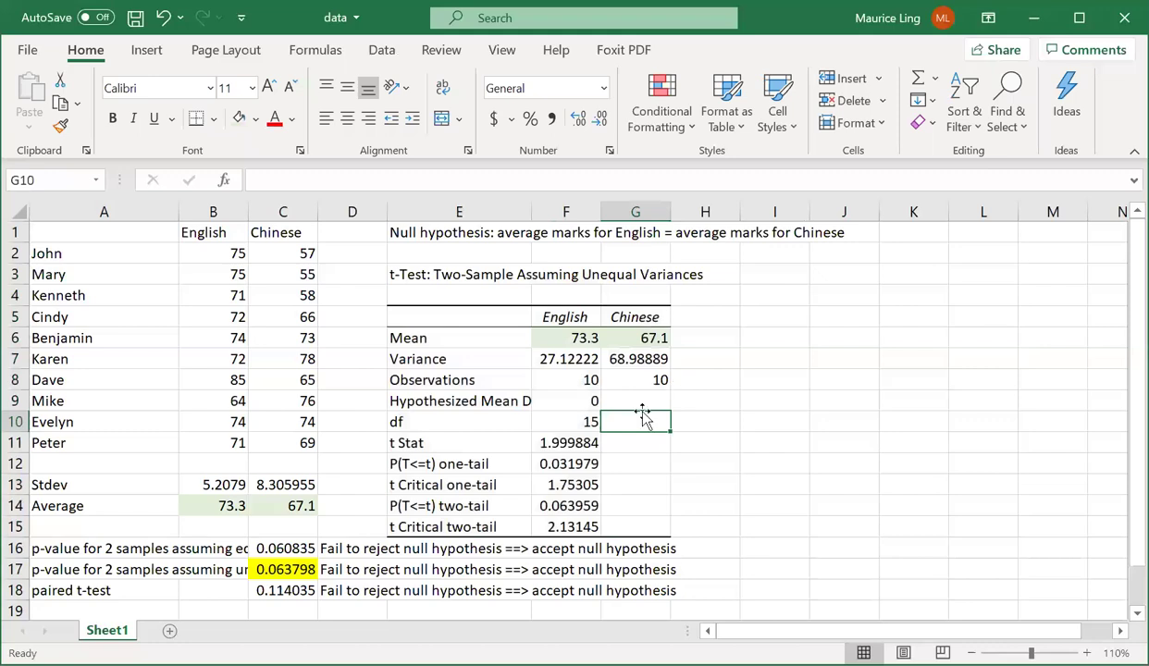
Step: Highlight the two-tail p-value in F14 yellow and check it against the T.TEST results in C17 and C16
{"action": "left_click", "coordinate": [569, 500]}
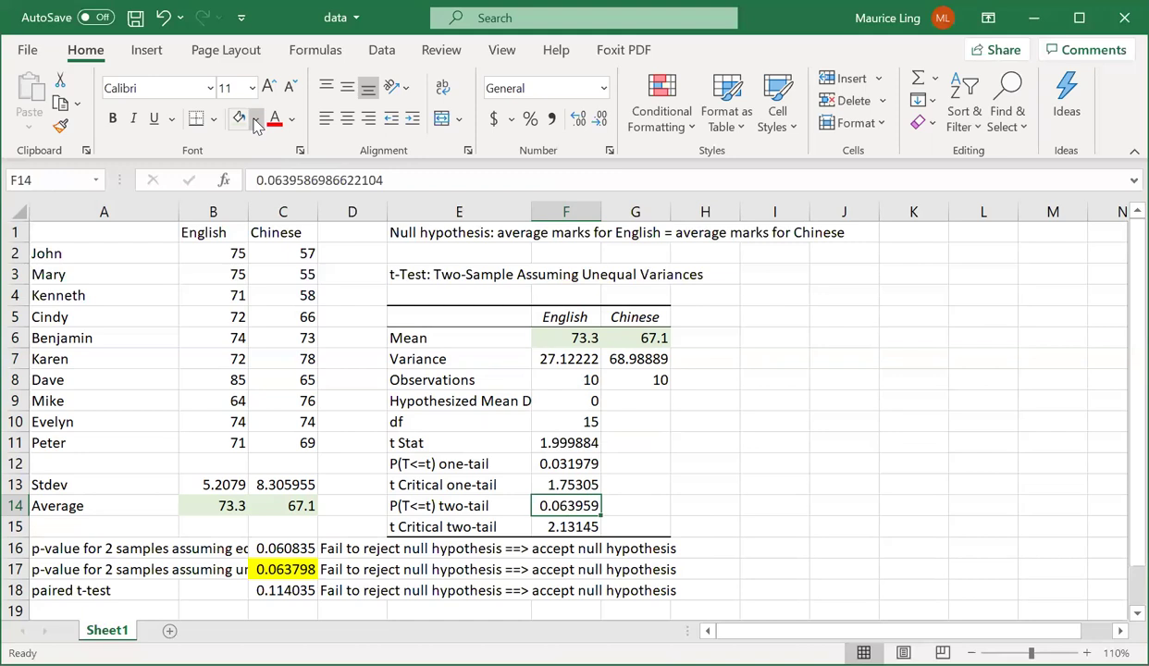
{"action": "key", "text": "F4"}
{"action": "left_click", "coordinate": [298, 569]}
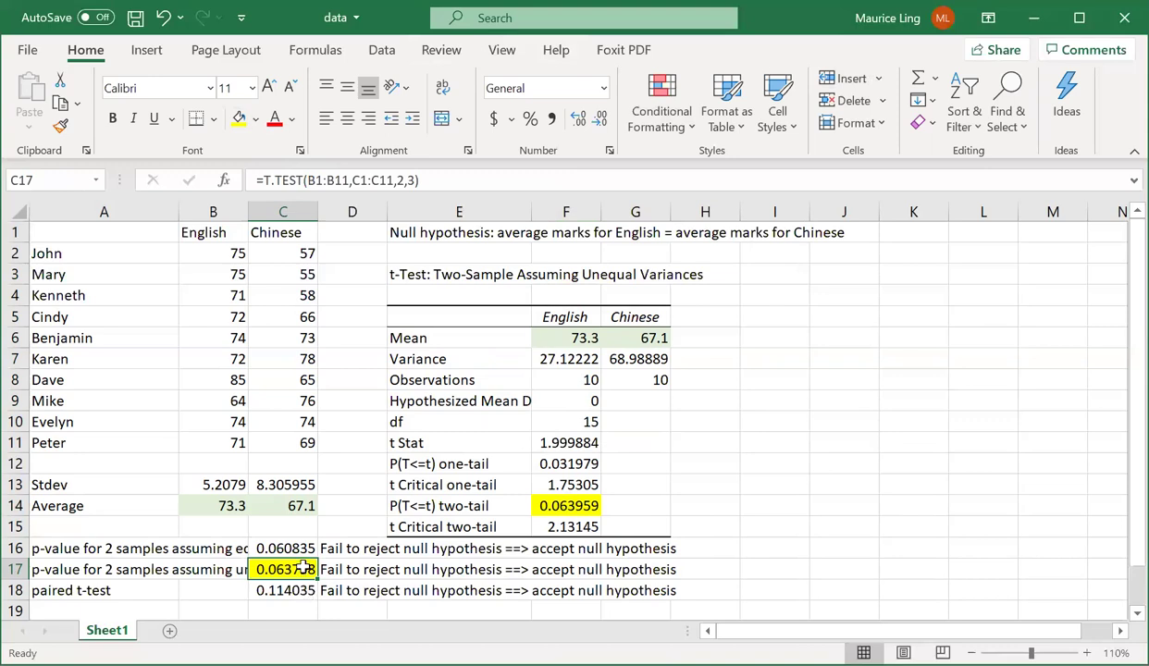
{"action": "left_click", "coordinate": [274, 549]}
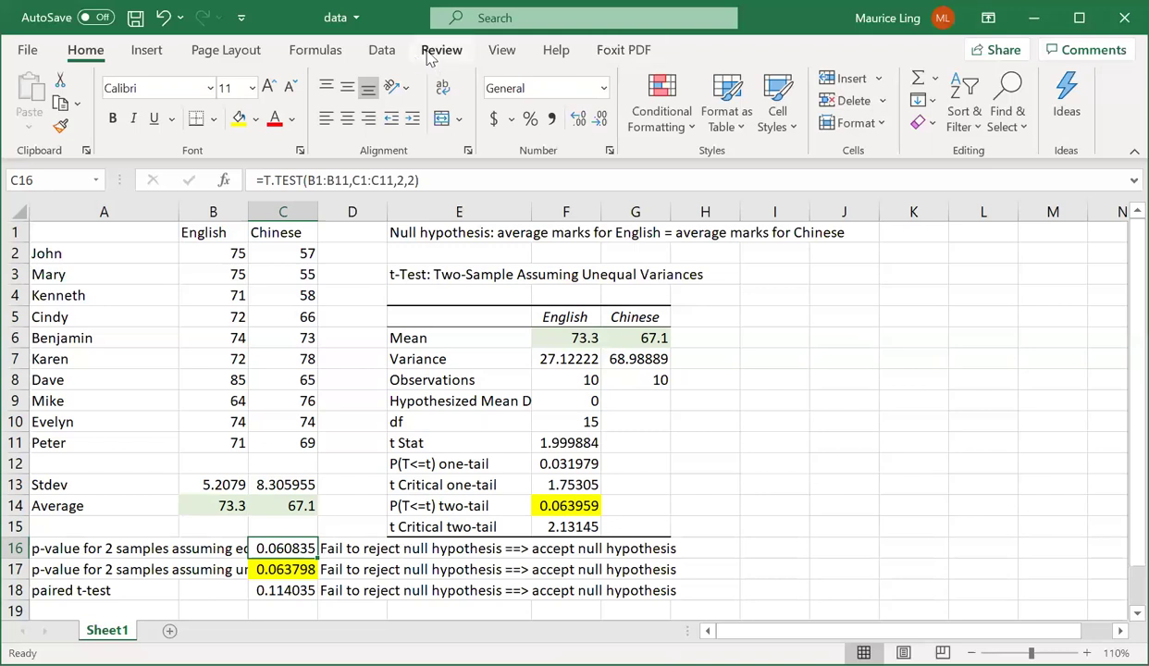
Step: Set up a Data Analysis F-Test Two-Sample for Variances with ranges $B$1:$B$11 and $C$1:$C$11 and Labels turned on
{"action": "left_click", "coordinate": [382, 50]}
{"action": "left_click", "coordinate": [1034, 78]}
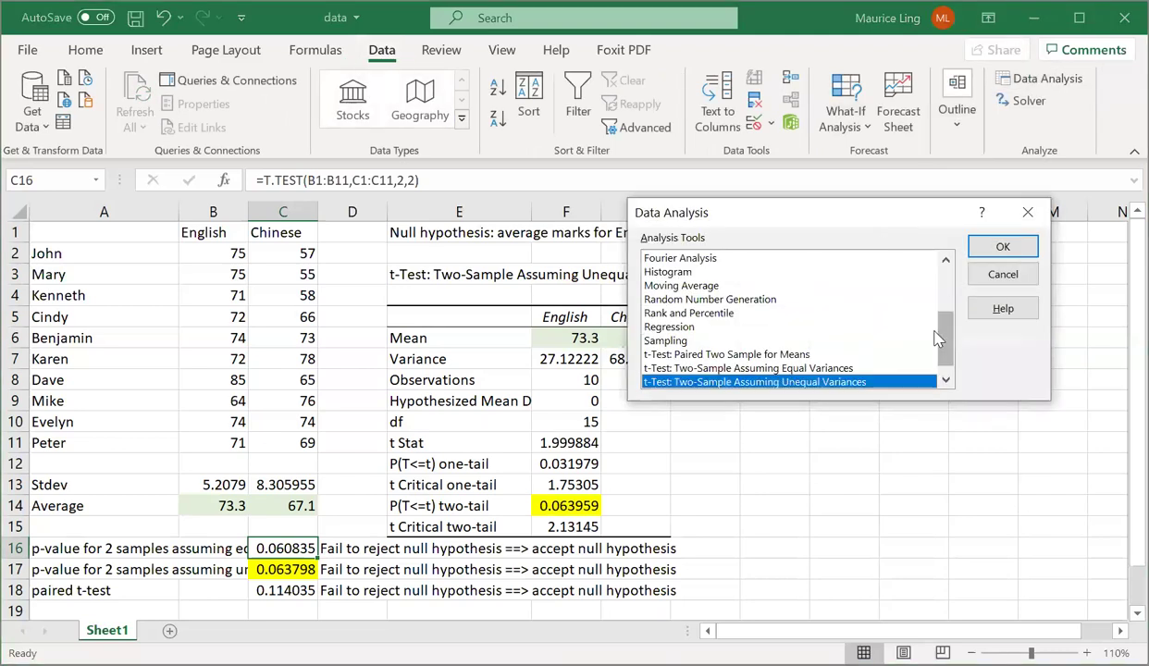
{"action": "scroll", "coordinate": [914, 315], "scroll_direction": "up", "scroll_amount": 3}
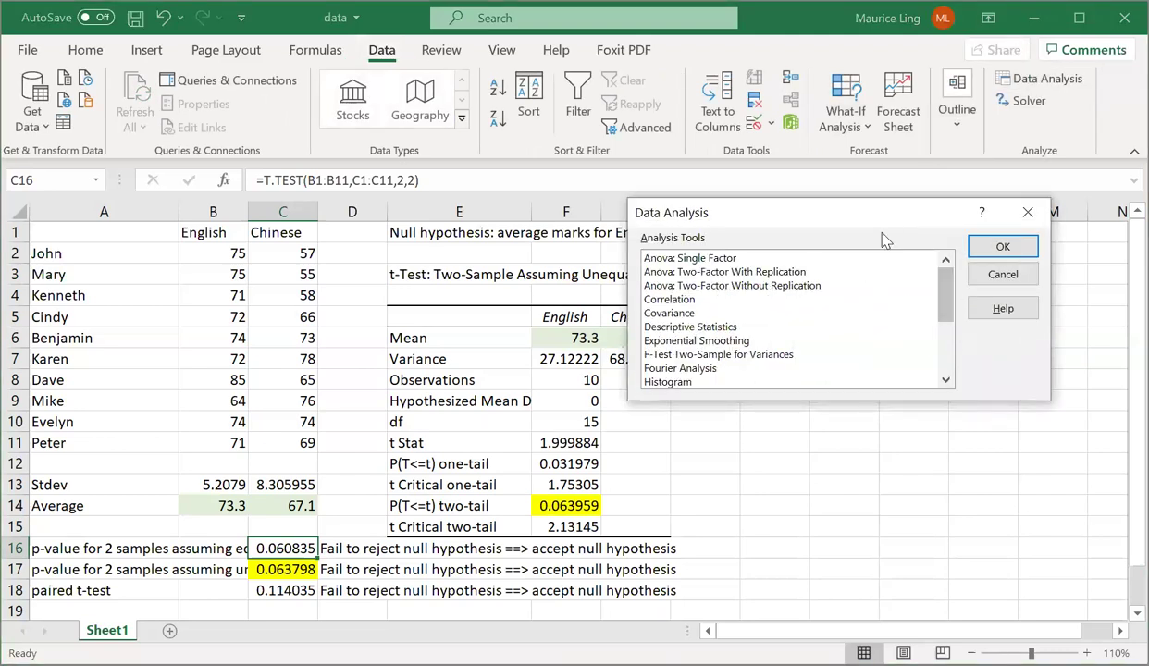
{"action": "left_click_drag", "start_coordinate": [885, 224], "coordinate": [914, 197]}
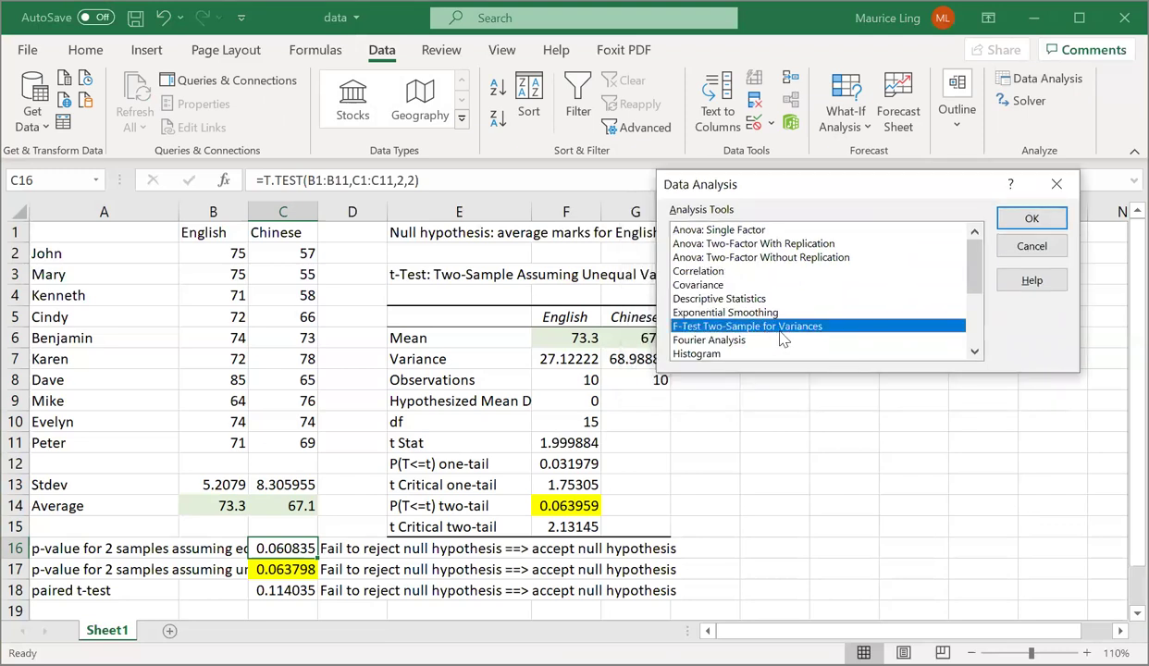
{"action": "left_click", "coordinate": [1032, 222]}
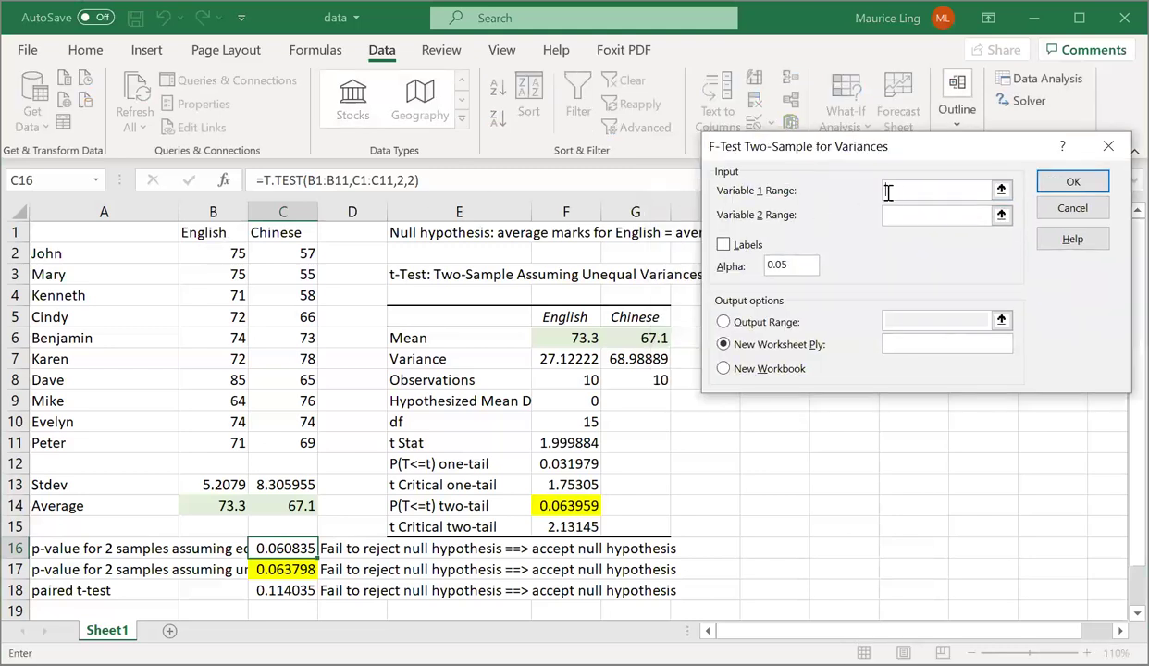
{"action": "left_click", "coordinate": [228, 234]}
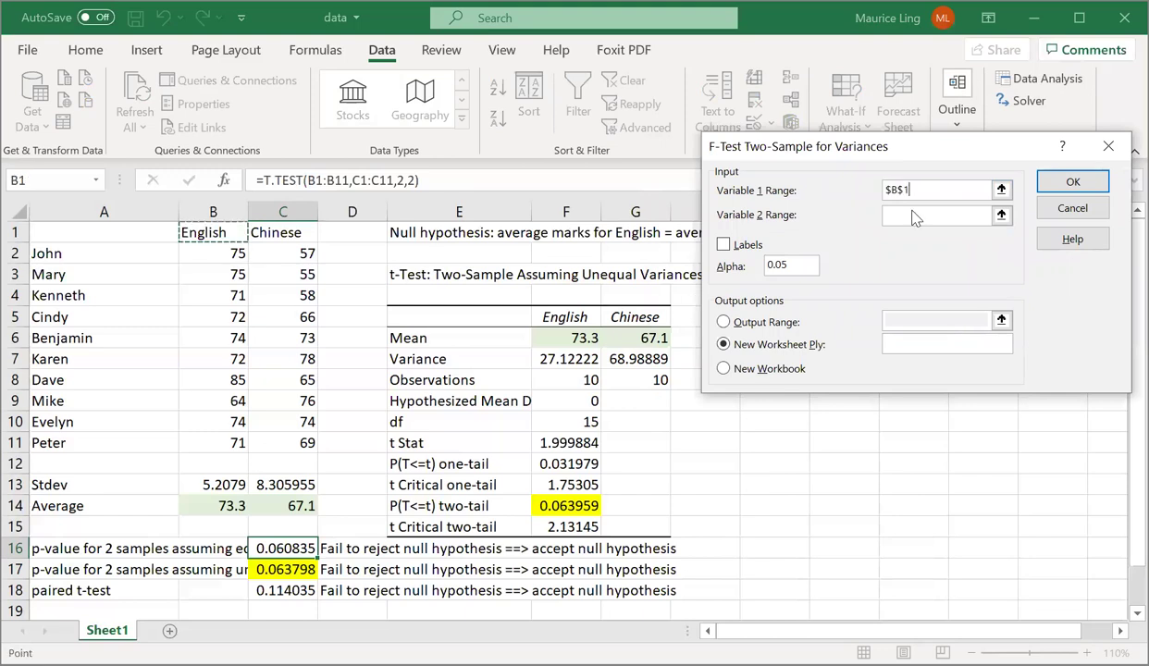
{"action": "type", "text": ":$B$11"}
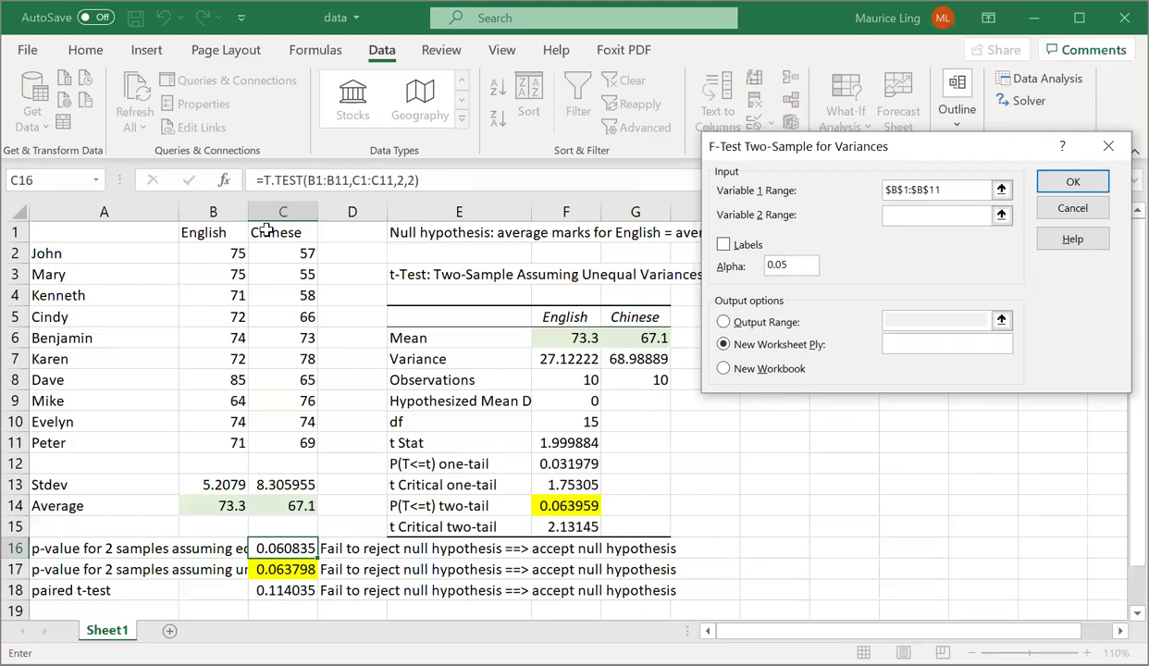
{"action": "left_click_drag", "start_coordinate": [266, 232], "coordinate": [283, 442]}
{"action": "left_click", "coordinate": [723, 244]}
Step: Output the F-test to $I$3 on the same sheet and widen column I to fit the row labels
{"action": "left_click", "coordinate": [751, 324]}
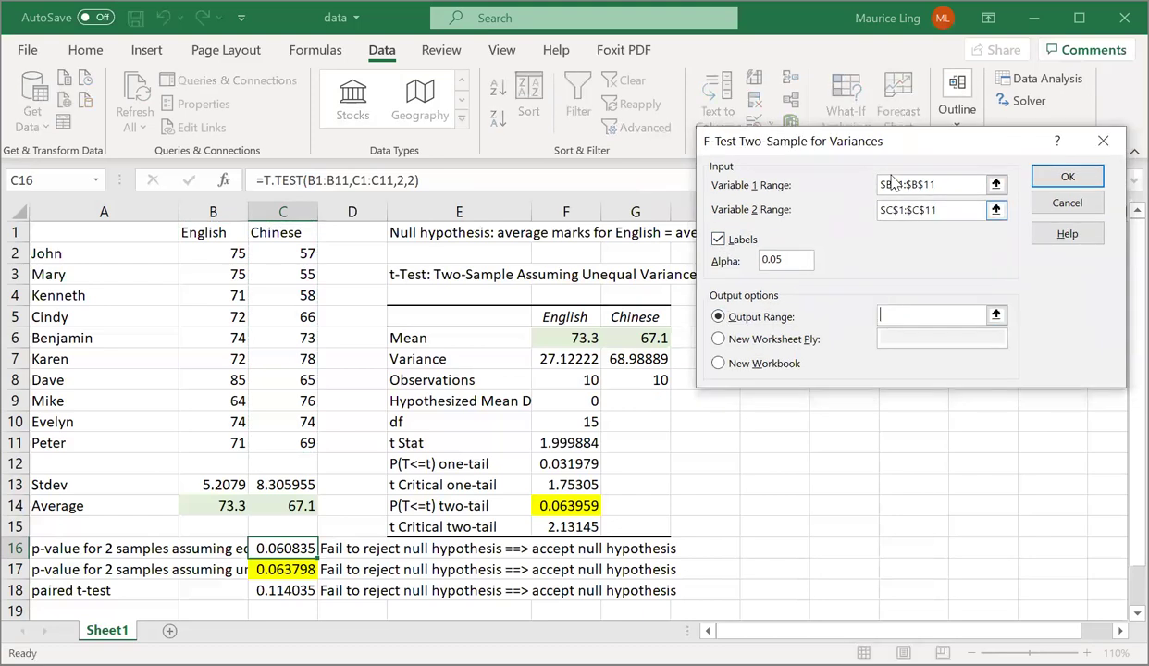
{"action": "left_click_drag", "start_coordinate": [714, 277], "coordinate": [810, 277]}
{"action": "left_click", "coordinate": [761, 271]}
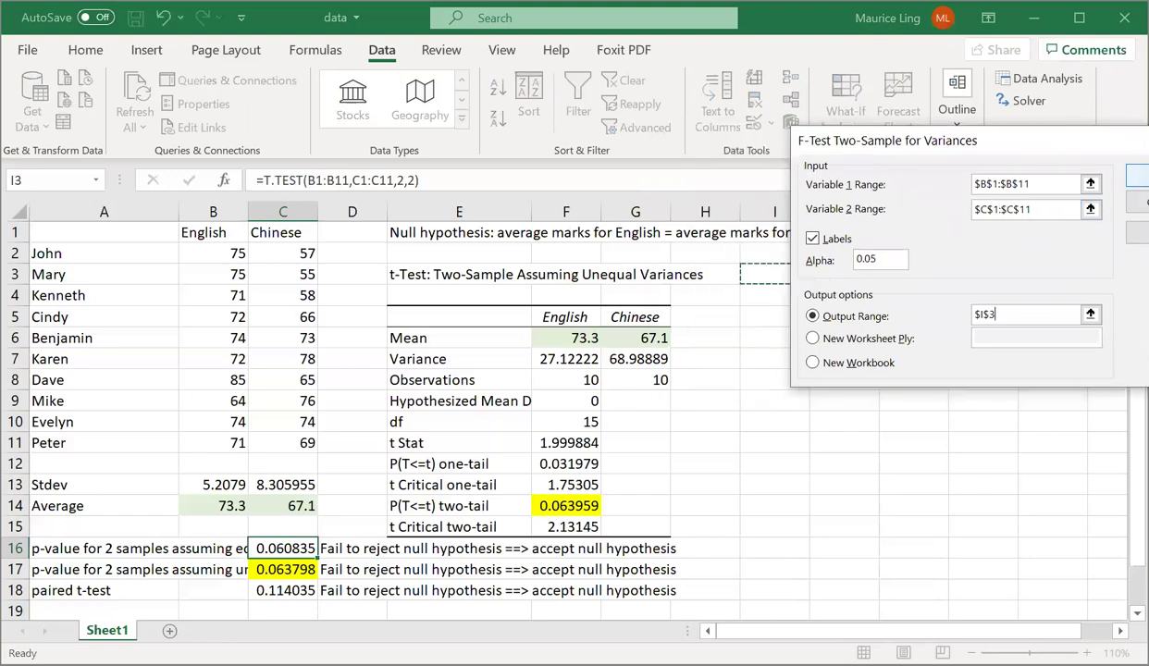
{"action": "key", "text": "Return"}
{"action": "left_click", "coordinate": [913, 504]}
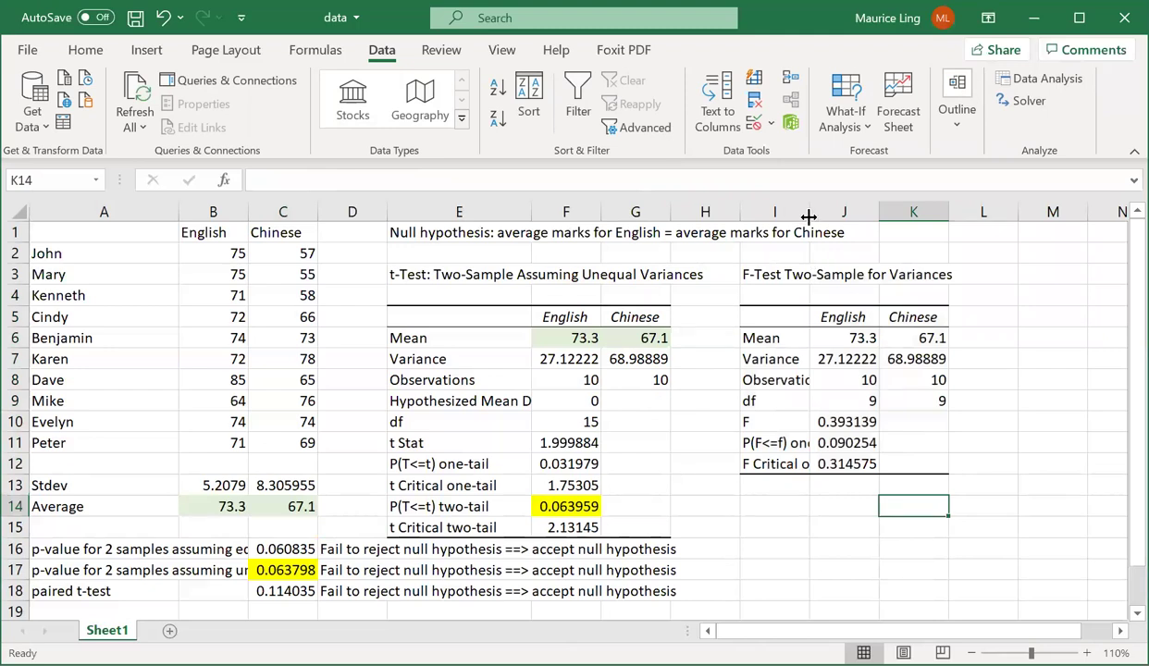
{"action": "left_click_drag", "start_coordinate": [809, 216], "coordinate": [851, 216]}
Step: Examine the English and Chinese variances in J7:K7, the equal variance p-value in C16 and the whole F-test table
{"action": "left_click", "coordinate": [874, 359]}
{"action": "left_click", "coordinate": [967, 358]}
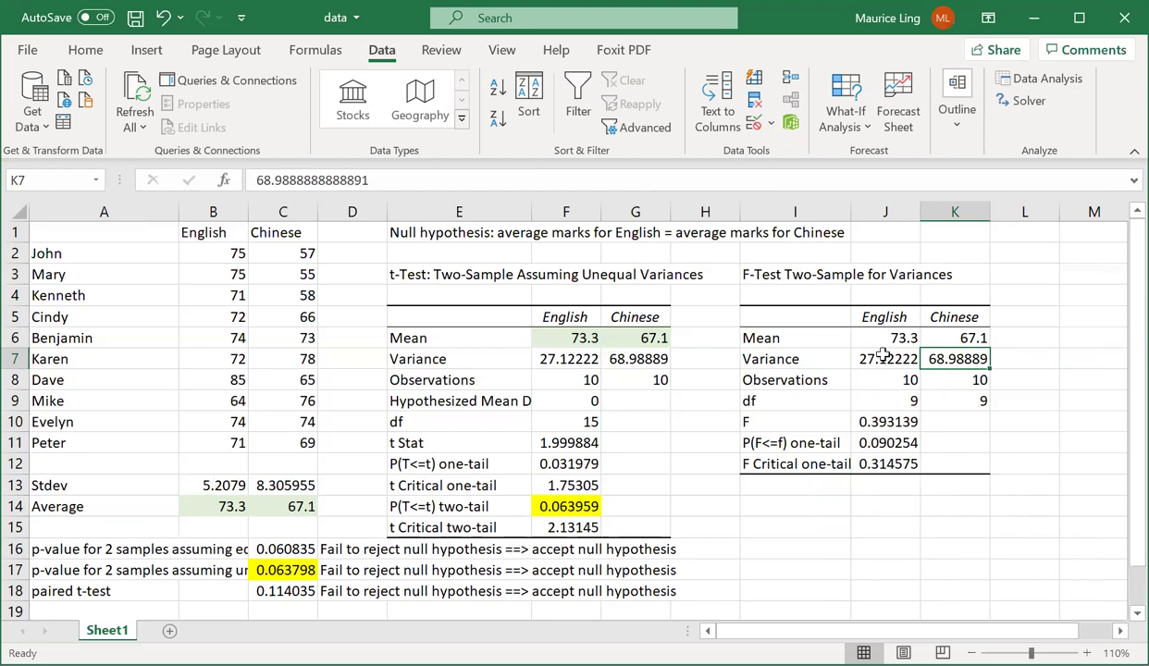
{"action": "left_click_drag", "start_coordinate": [864, 359], "coordinate": [966, 363]}
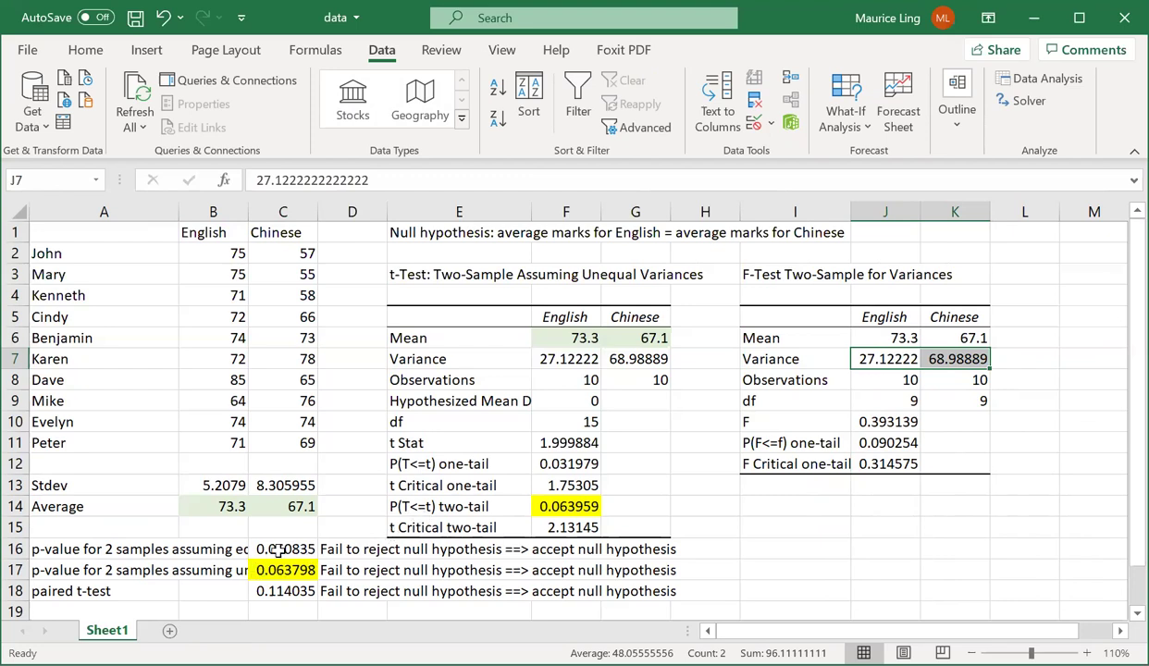
{"action": "left_click", "coordinate": [264, 547]}
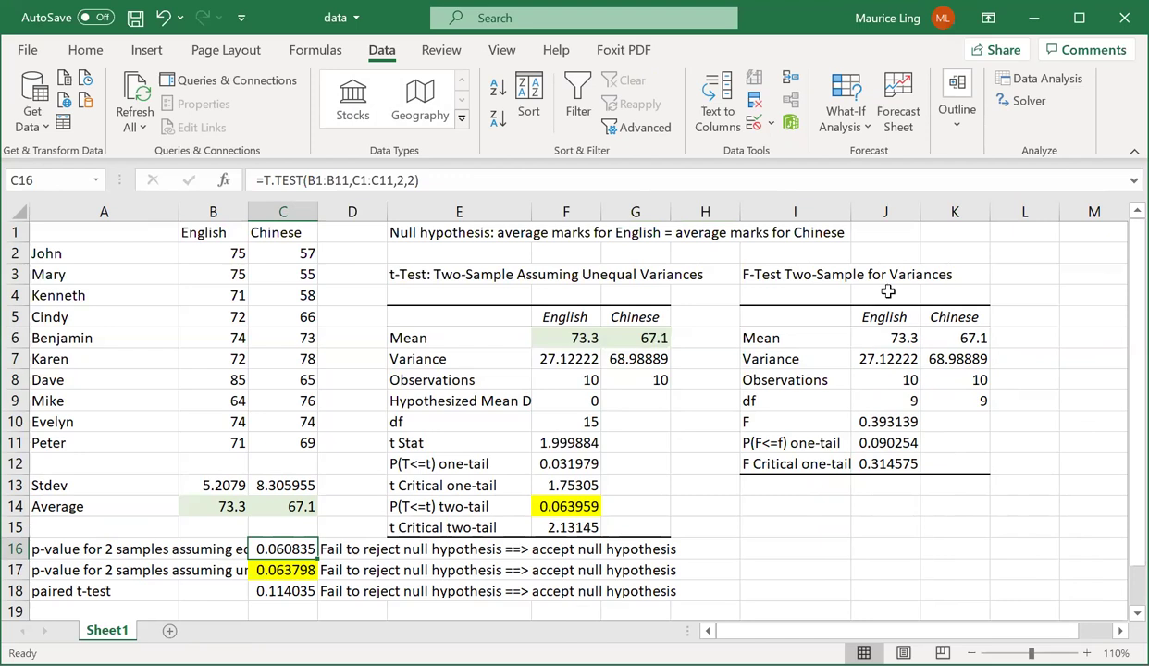
{"action": "left_click_drag", "start_coordinate": [715, 254], "coordinate": [992, 483]}
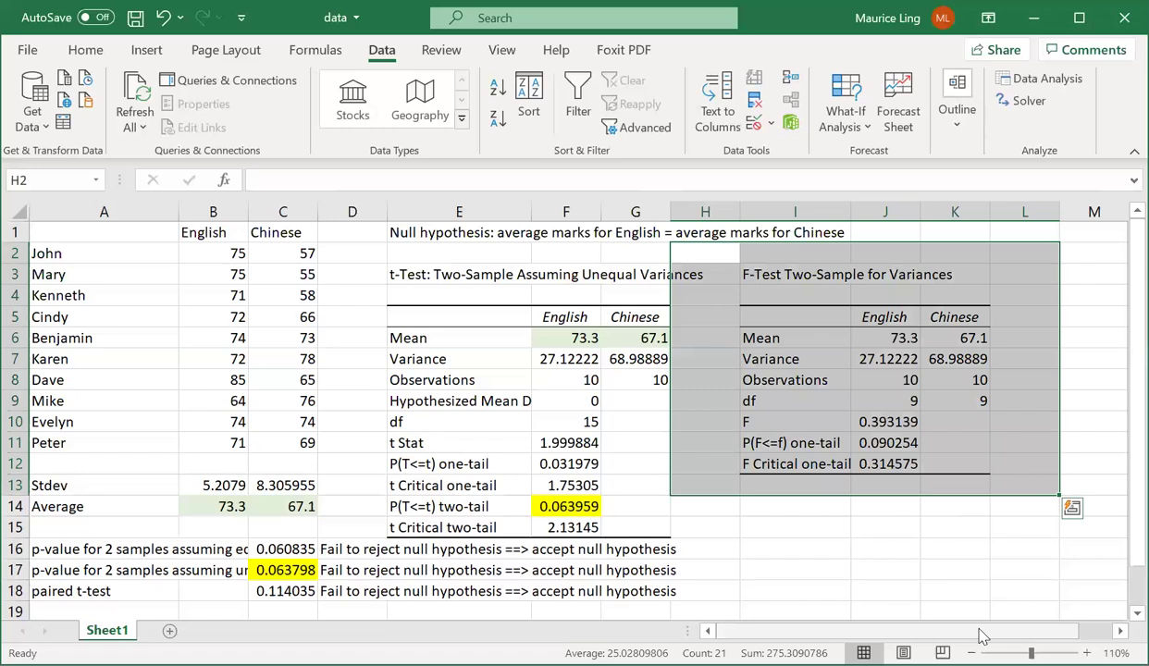
{"action": "left_click", "coordinate": [879, 590]}
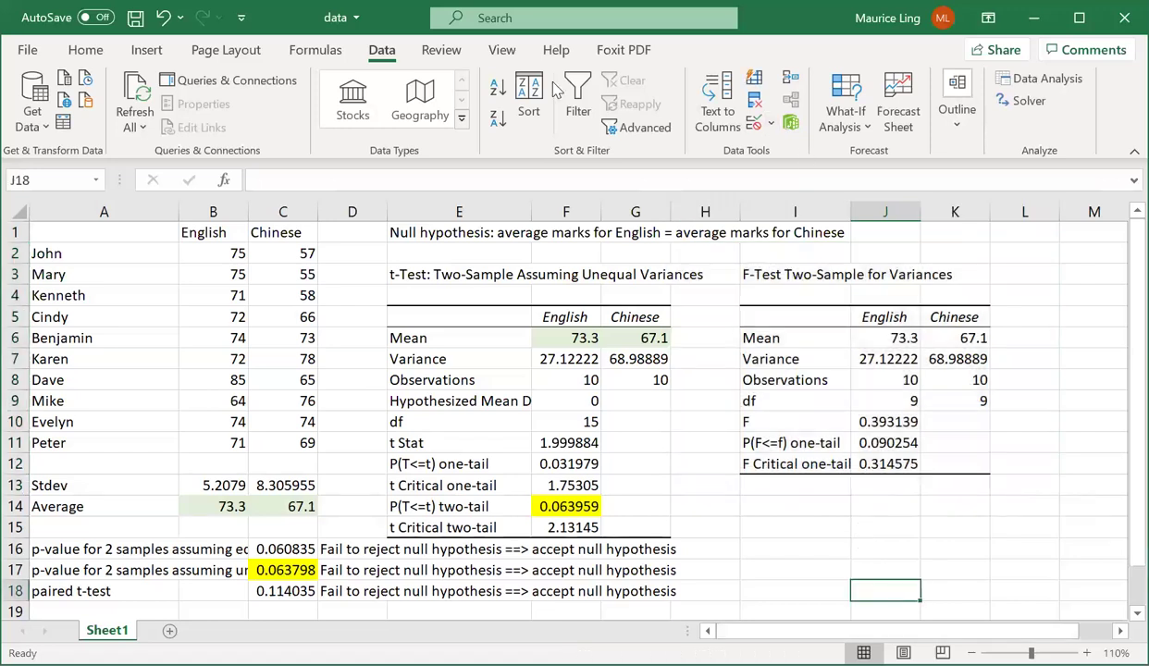